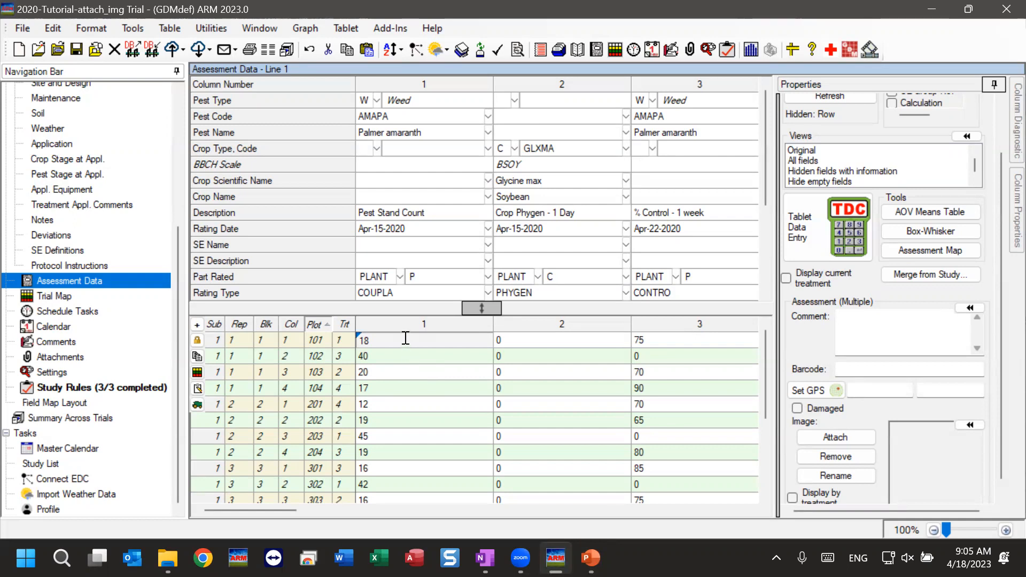
- Select the assessment value of plot 101 in data column 1
key("Down")
key("Down")
key("Down")
key("Down")
left_click(371, 340)
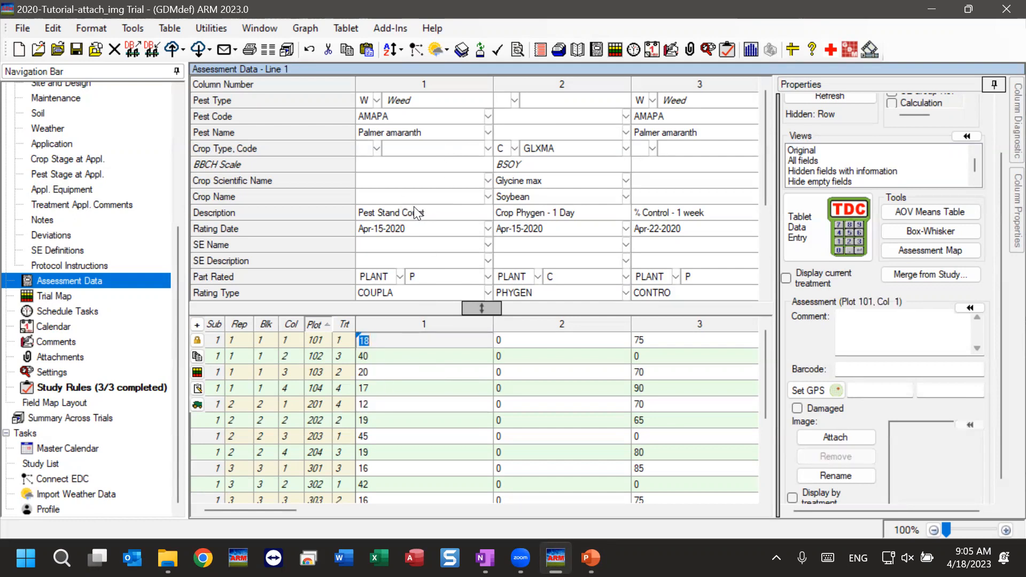
- Collapse the Properties panel, reopen it and pin it back in place
left_click_drag(1000, 226, 1000, 153)
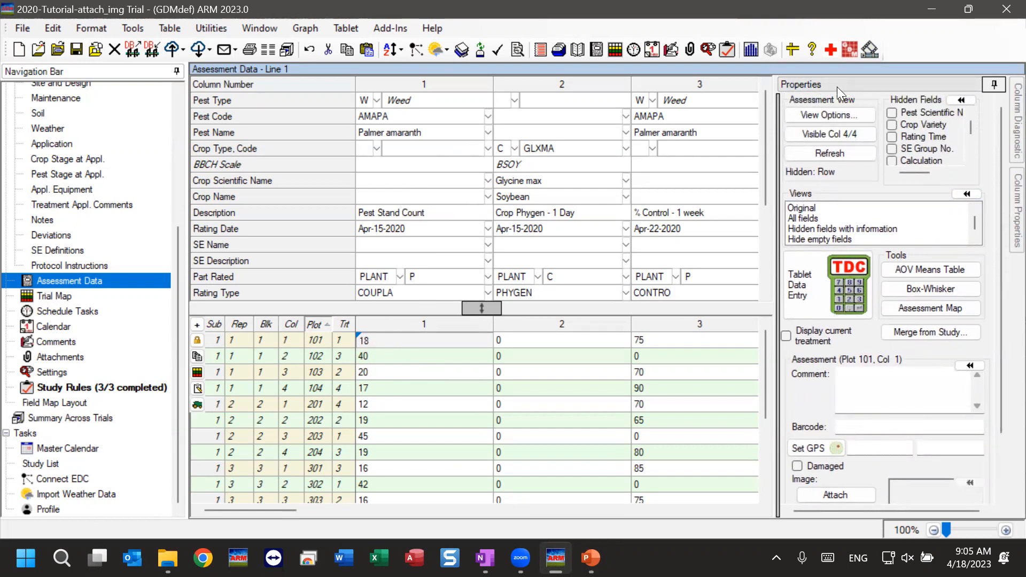
left_click(994, 85)
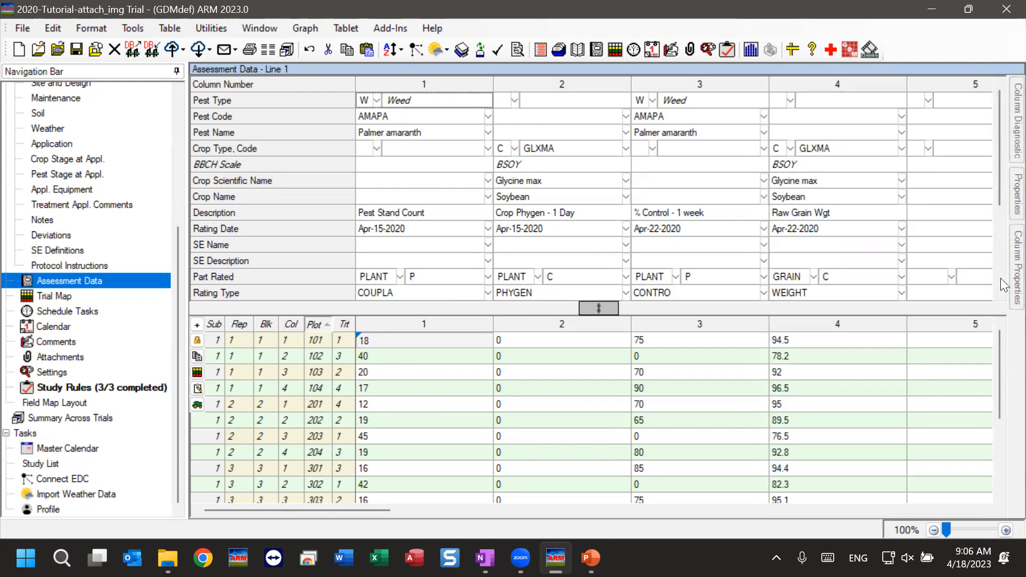
left_click(1003, 197)
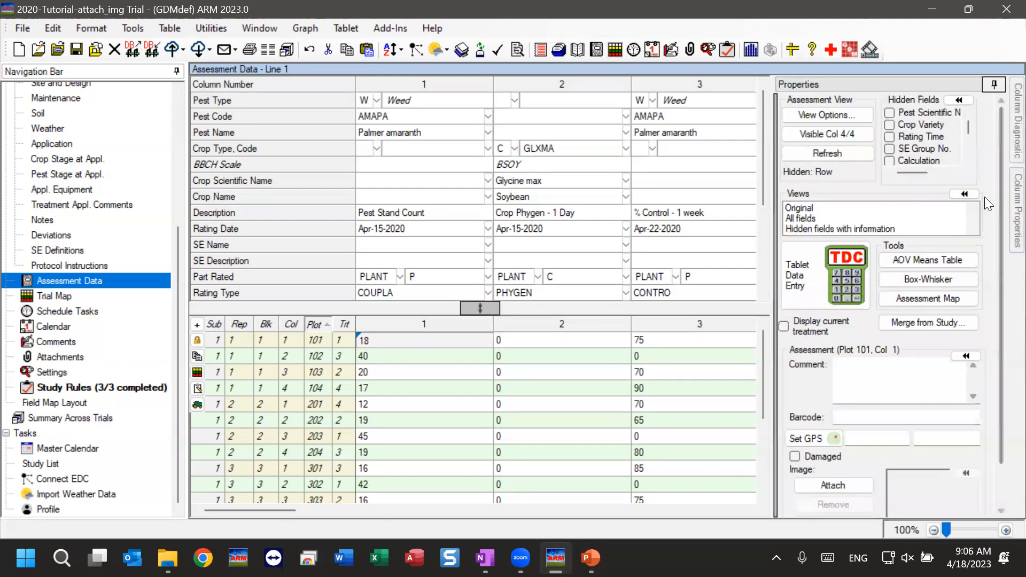
left_click(994, 86)
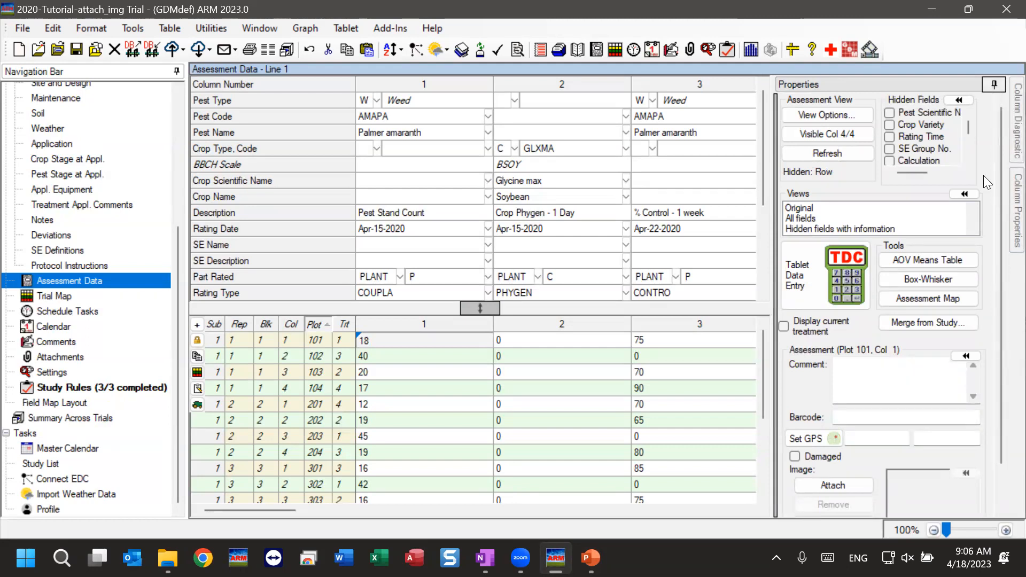
- Start attaching images to the plot 101, column 1 assessment and open the soybeans image folder
scroll(999, 178, "down", 3)
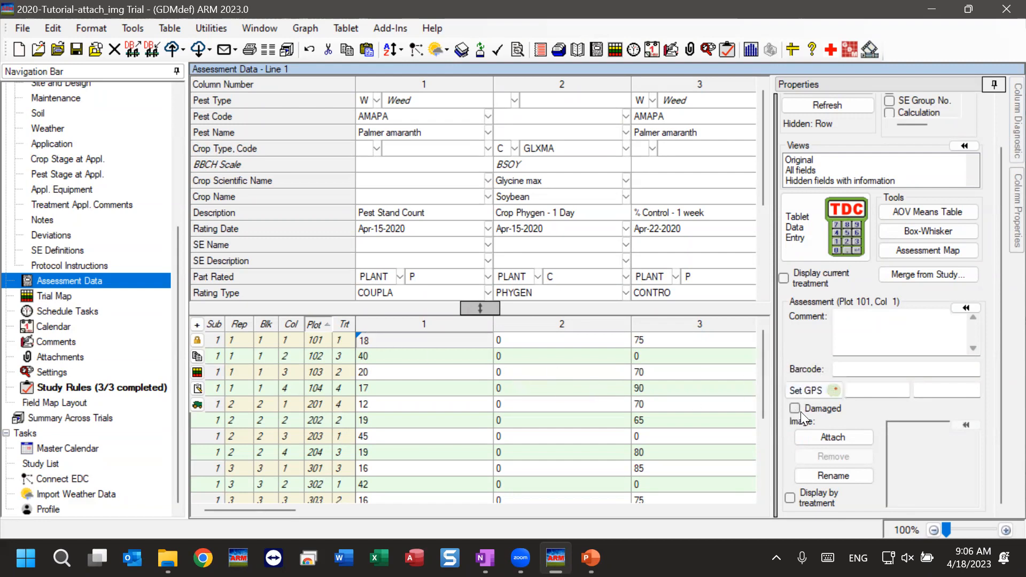
left_click(874, 340)
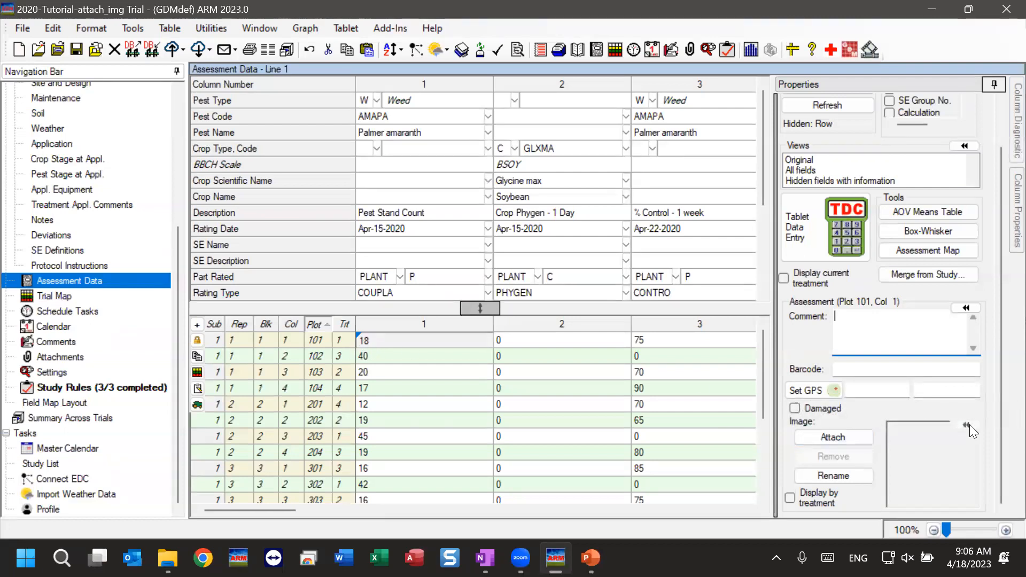
left_click(853, 440)
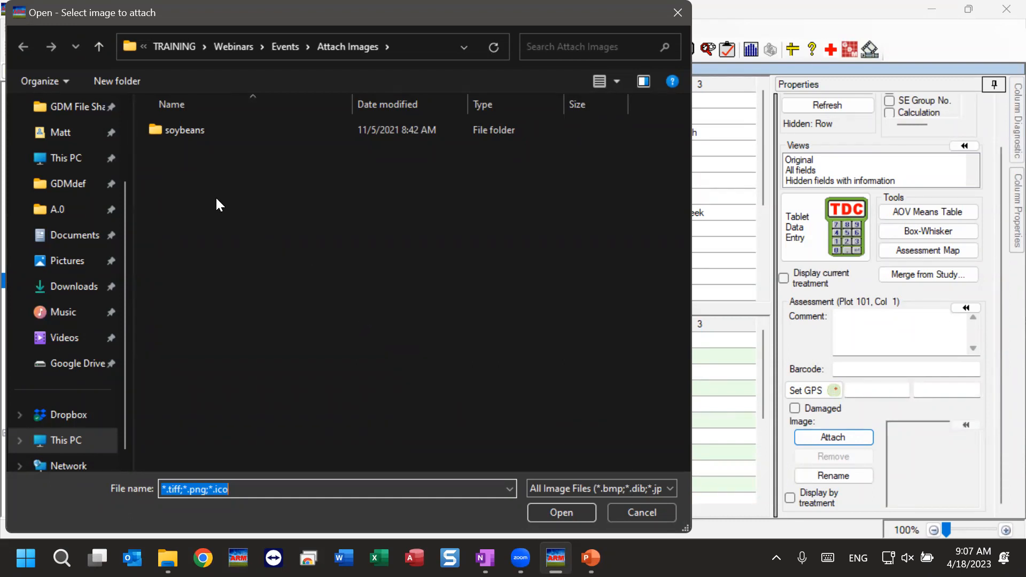
double_click(179, 133)
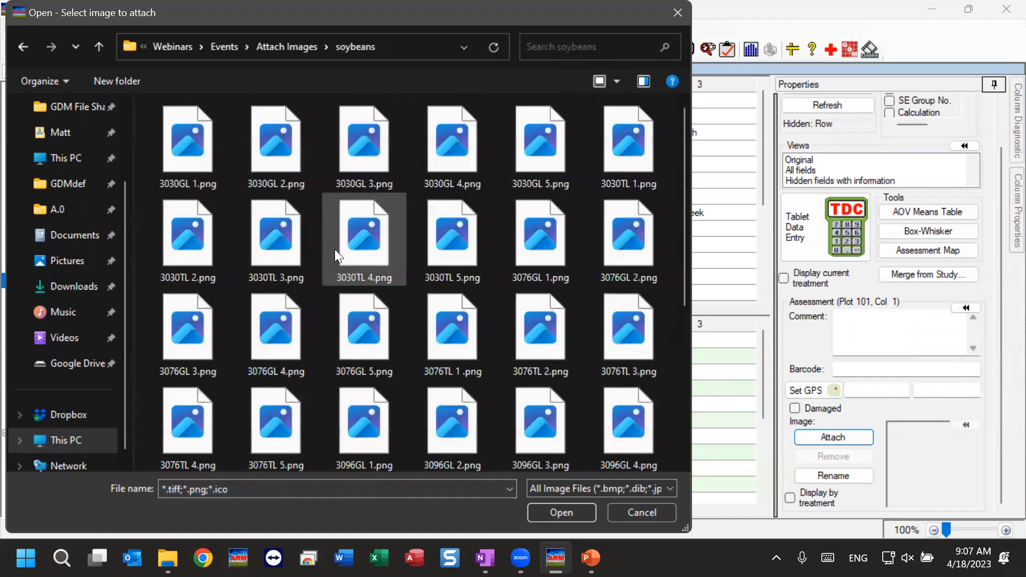
- Mark 3030GL 1.png, reposition the file dialog clear of the attachment settings and look through the soybeans images
left_click_drag(686, 181, 666, 126)
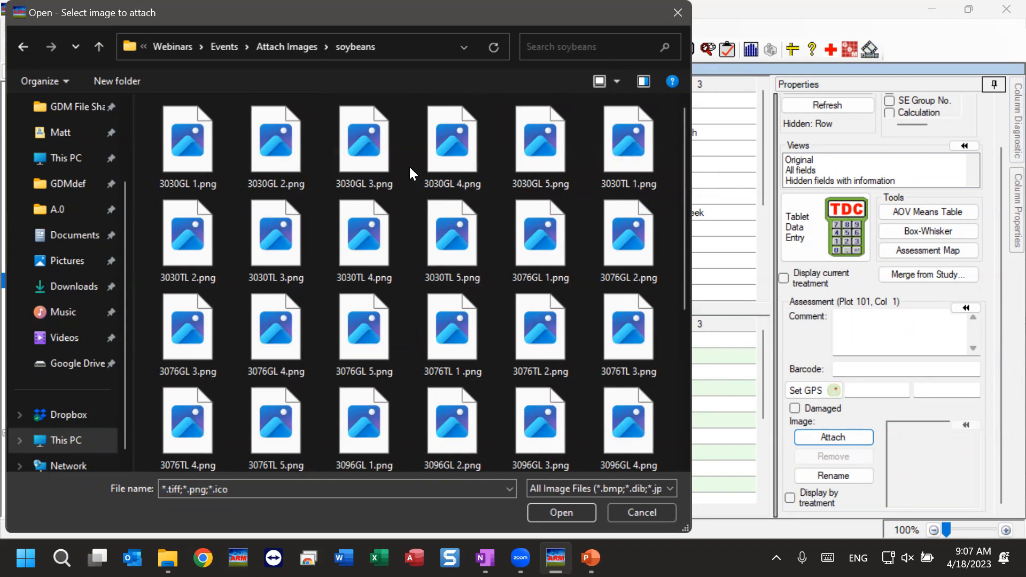
left_click(188, 164)
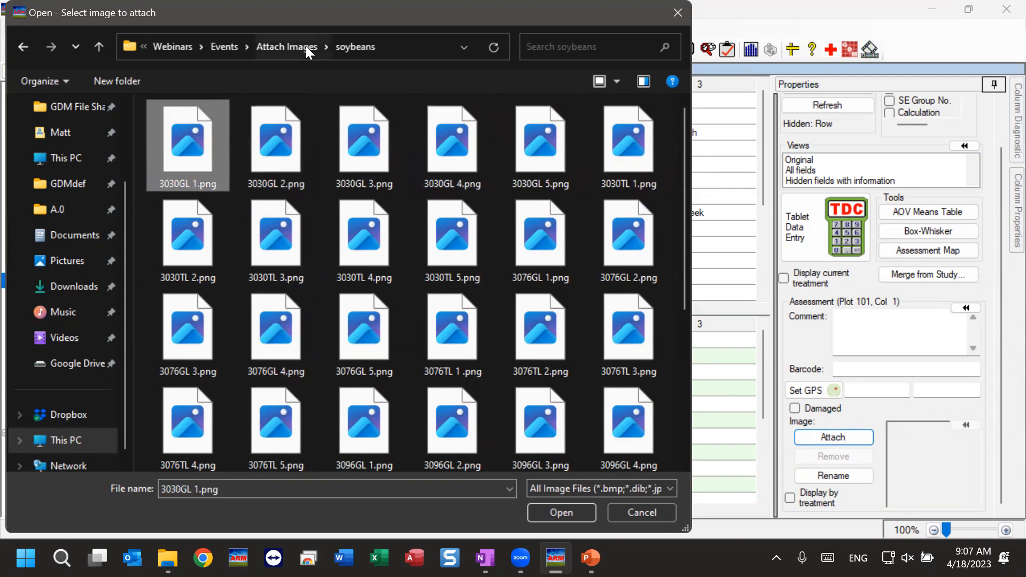
left_click_drag(301, 18, 732, 33)
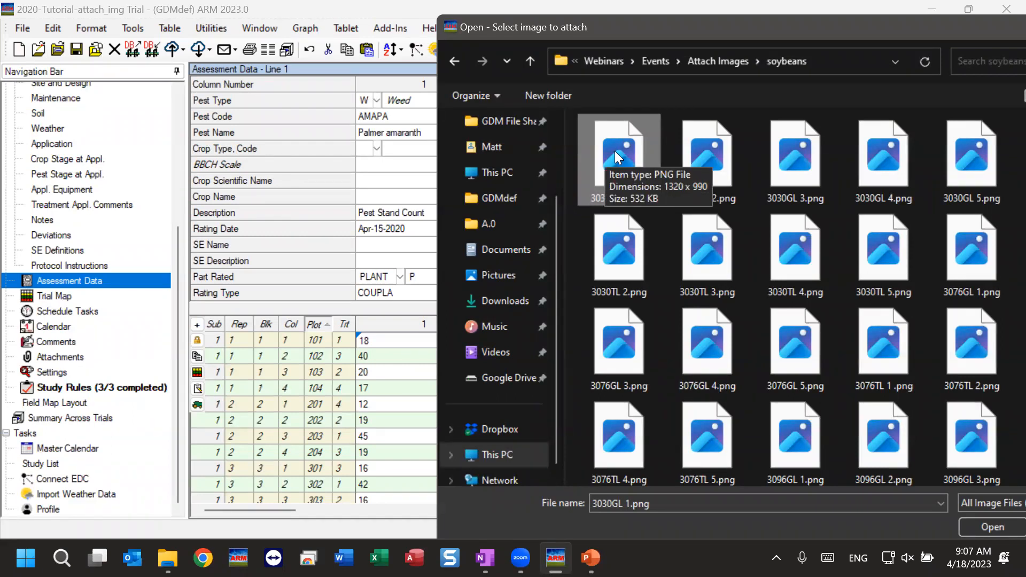
left_click_drag(819, 27, 716, 13)
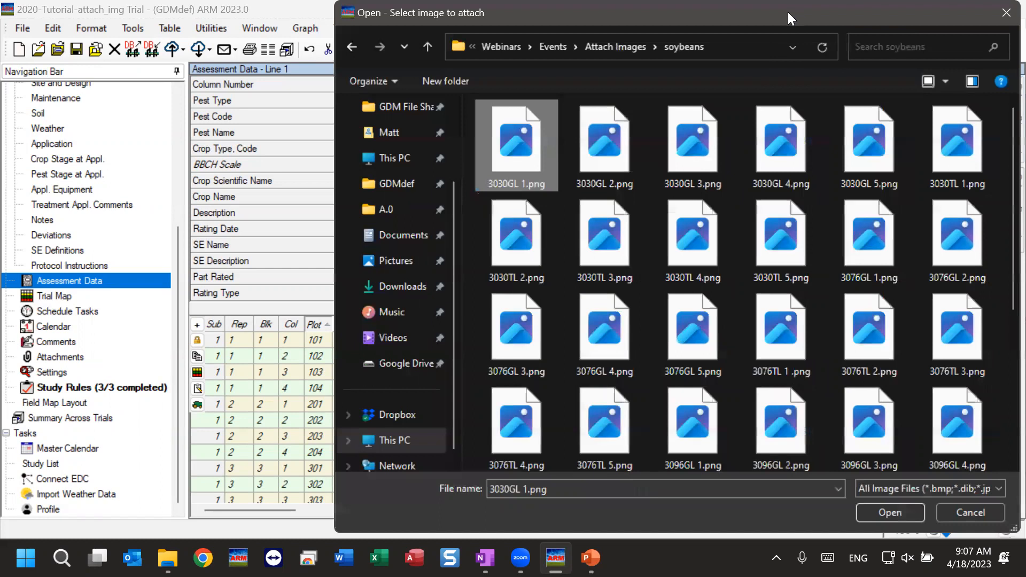
left_click_drag(788, 12, 539, 12)
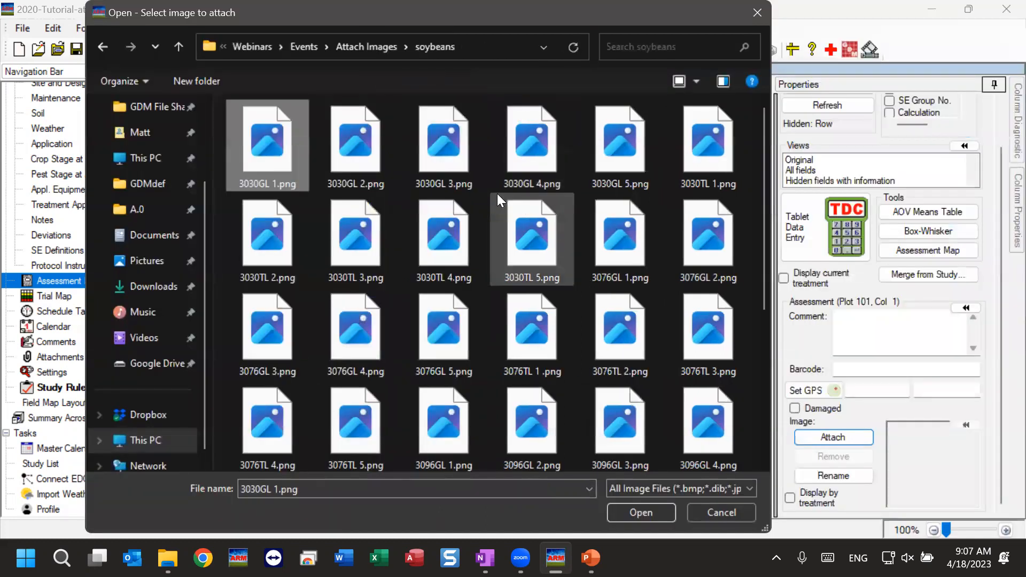
scroll(486, 187, "down", 3)
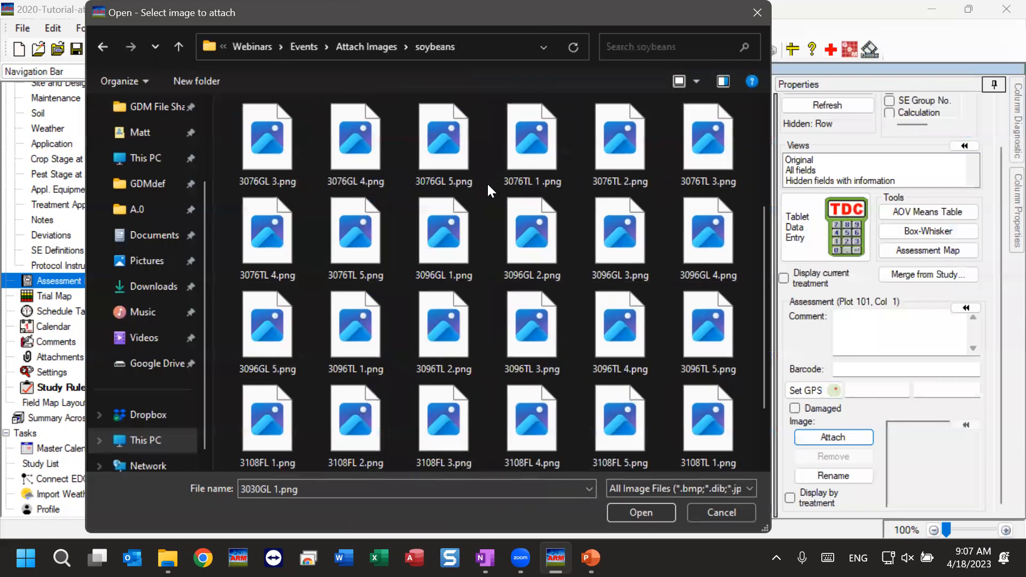
scroll(488, 181, "up", 2)
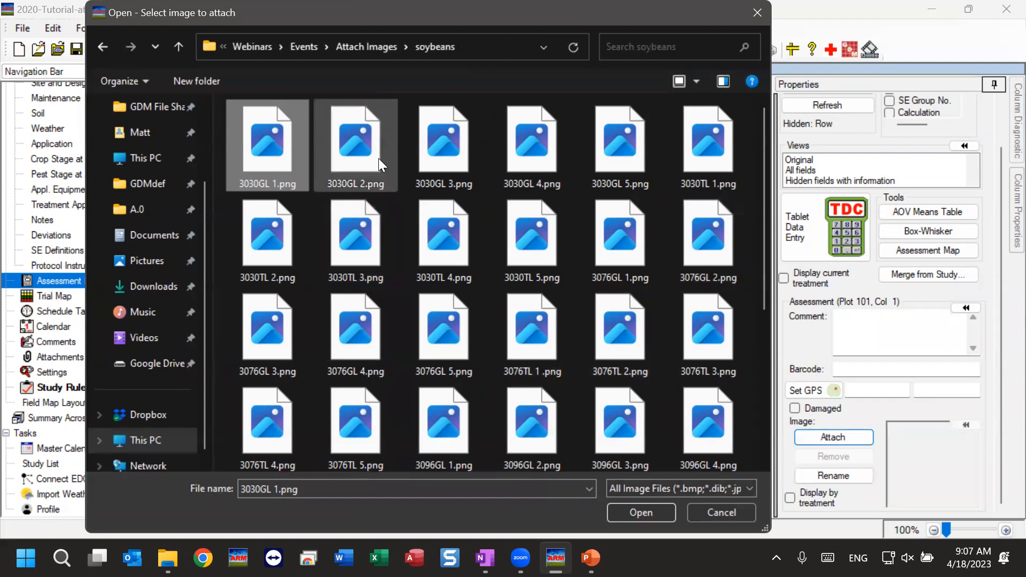
- Select the images 3030GL 1.png through 3030GL 4.png together and clear the selection
left_click(219, 201)
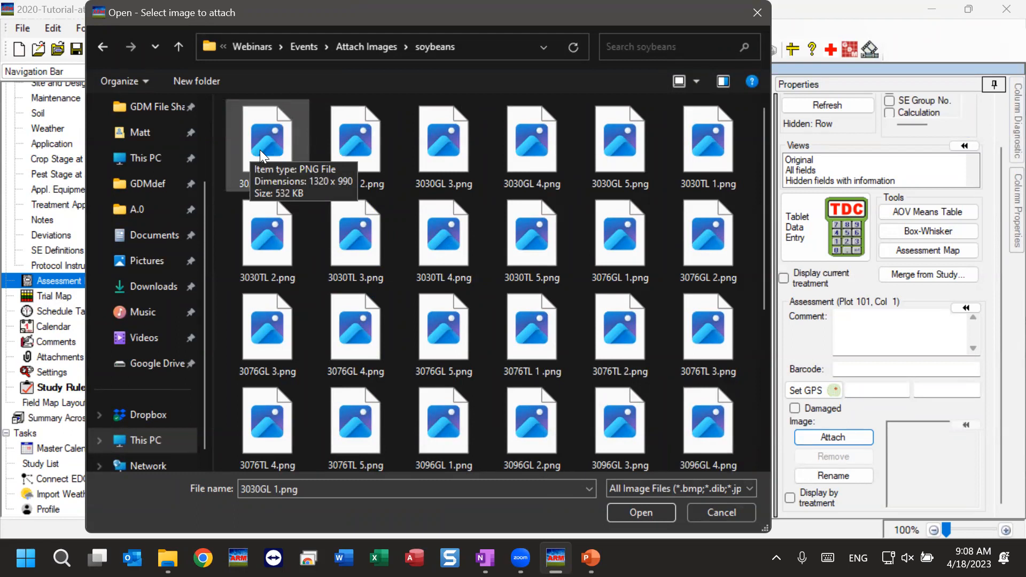
left_click(351, 150, "ctrl")
left_click(438, 146, "ctrl")
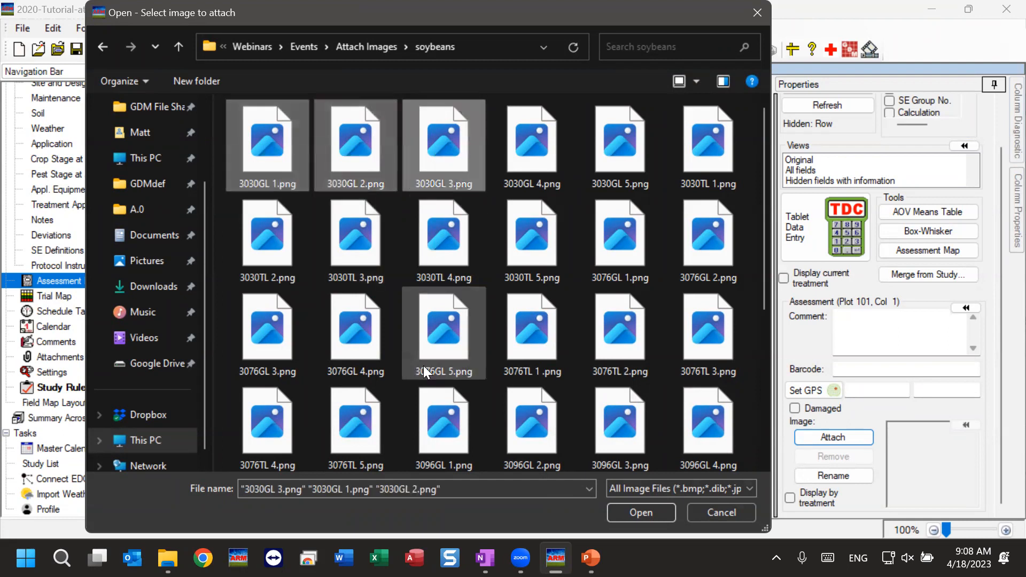
left_click(531, 115, "ctrl")
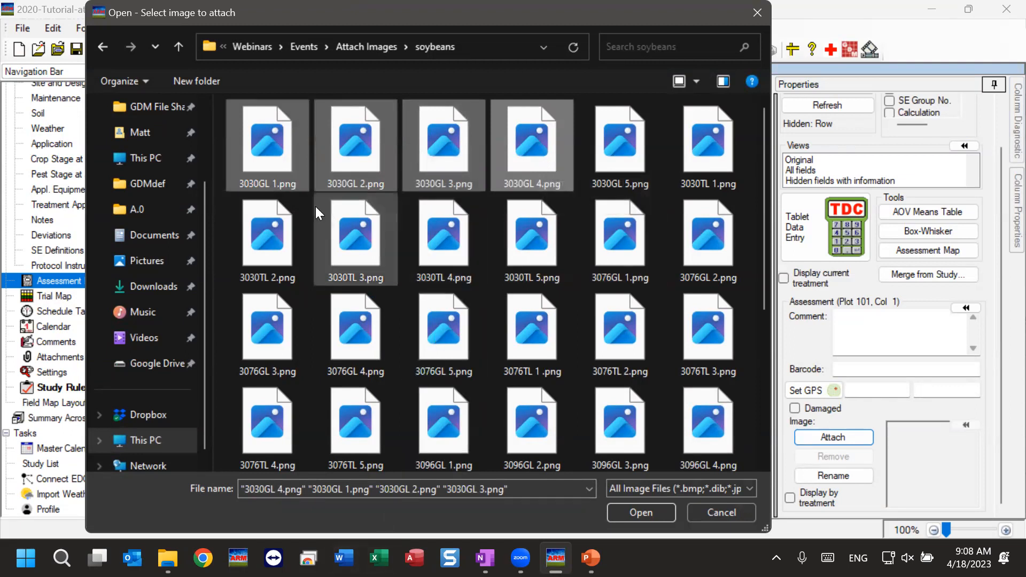
left_click(219, 204)
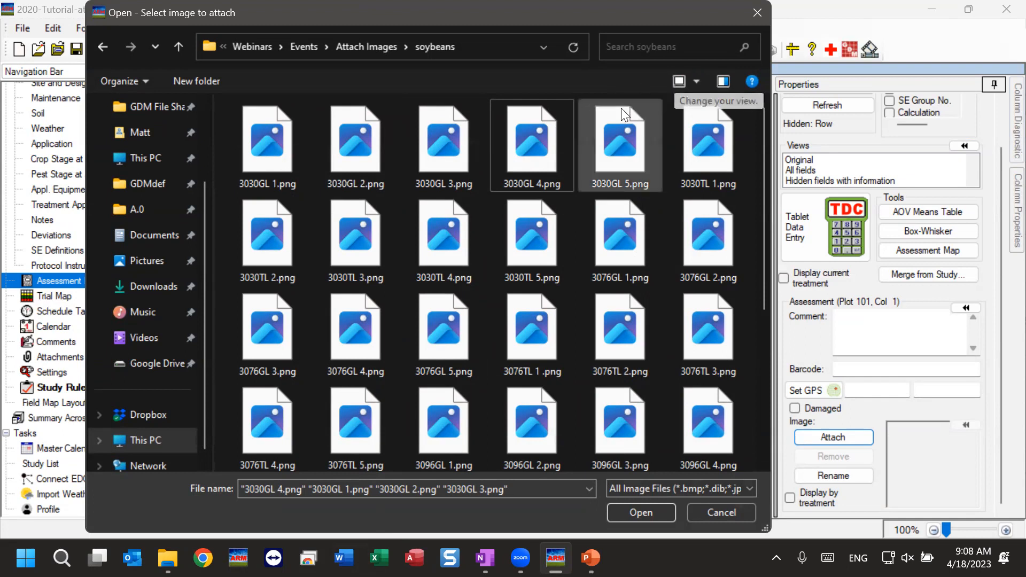
- Sort the soybeans images by date in ascending order and check the file sequence
right_click(666, 135)
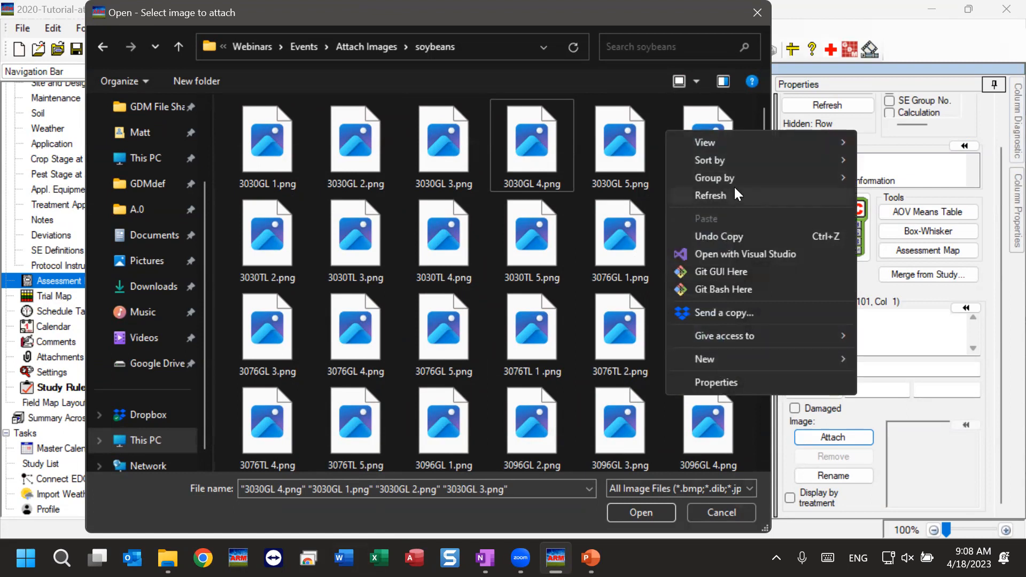
mouse_move(730, 159)
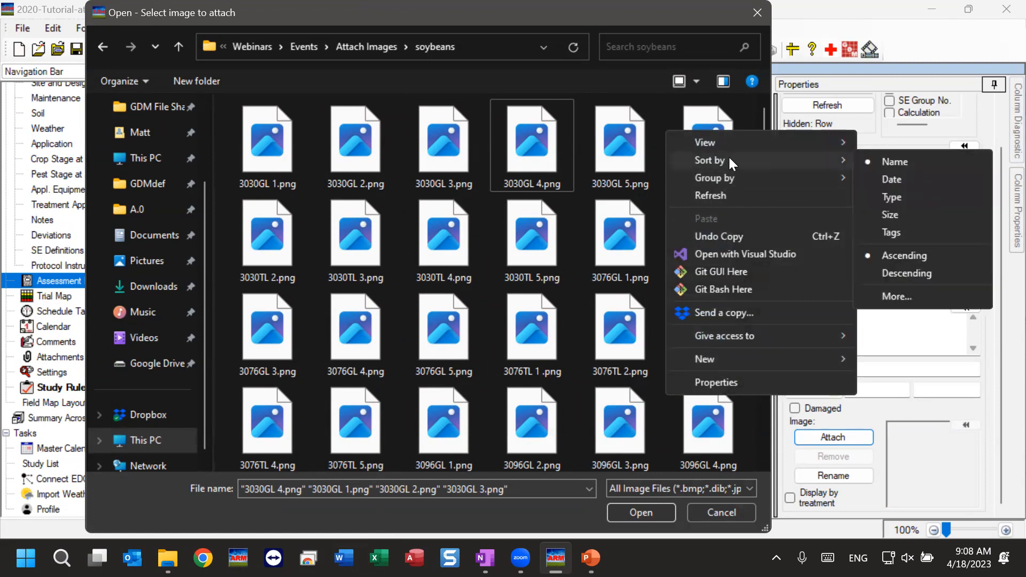
left_click(906, 179)
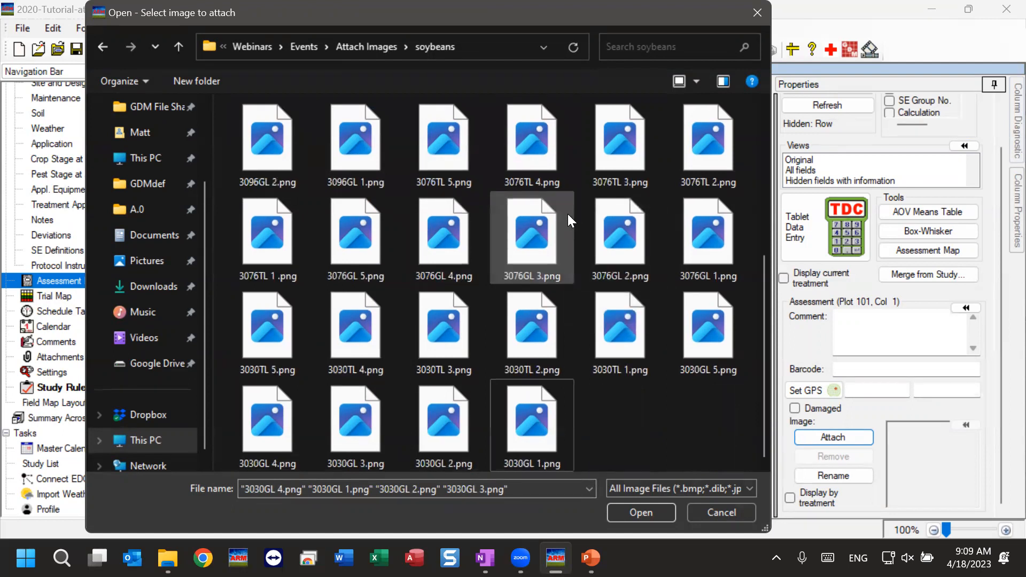
right_click(576, 162)
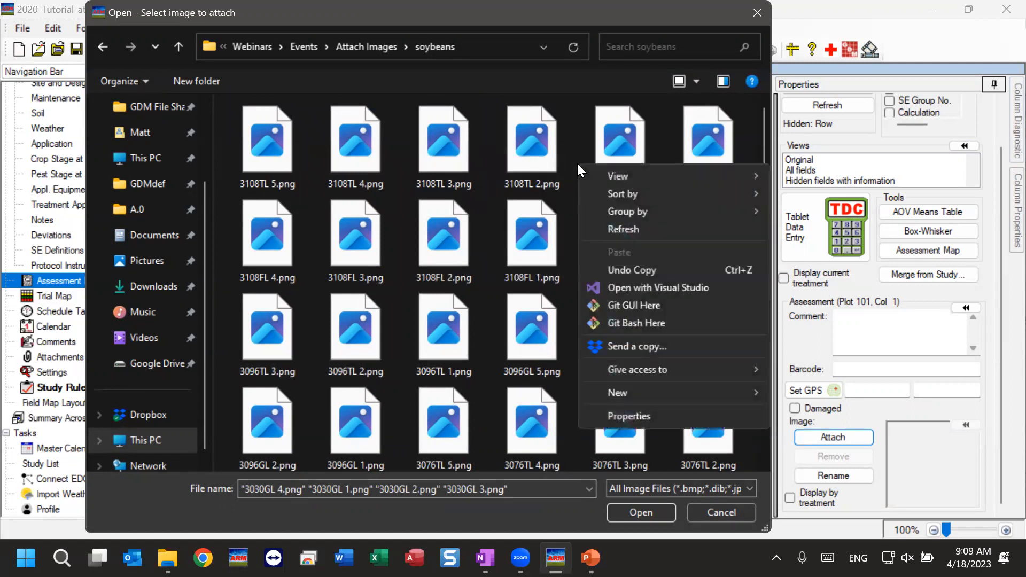
mouse_move(700, 188)
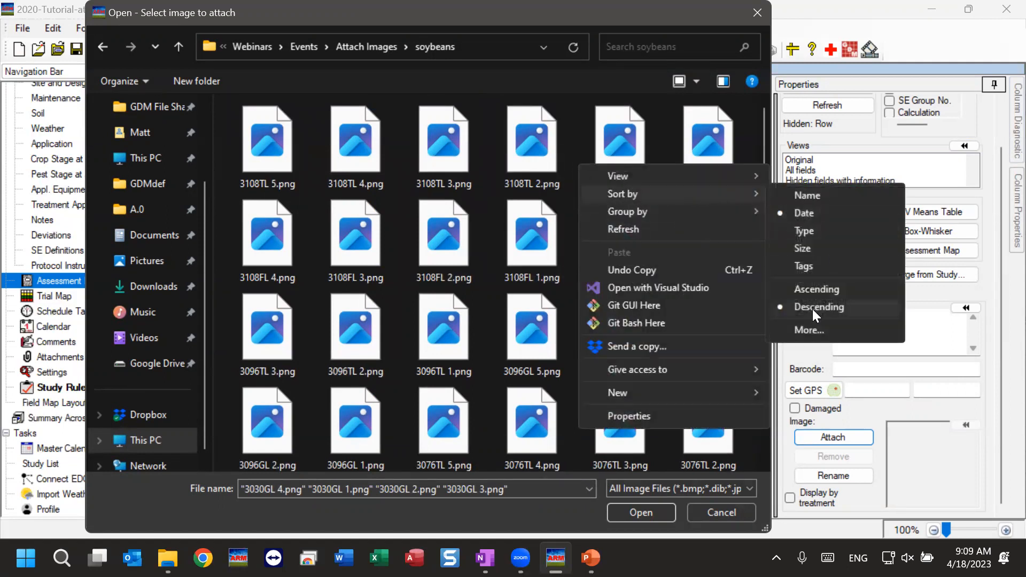
left_click(814, 292)
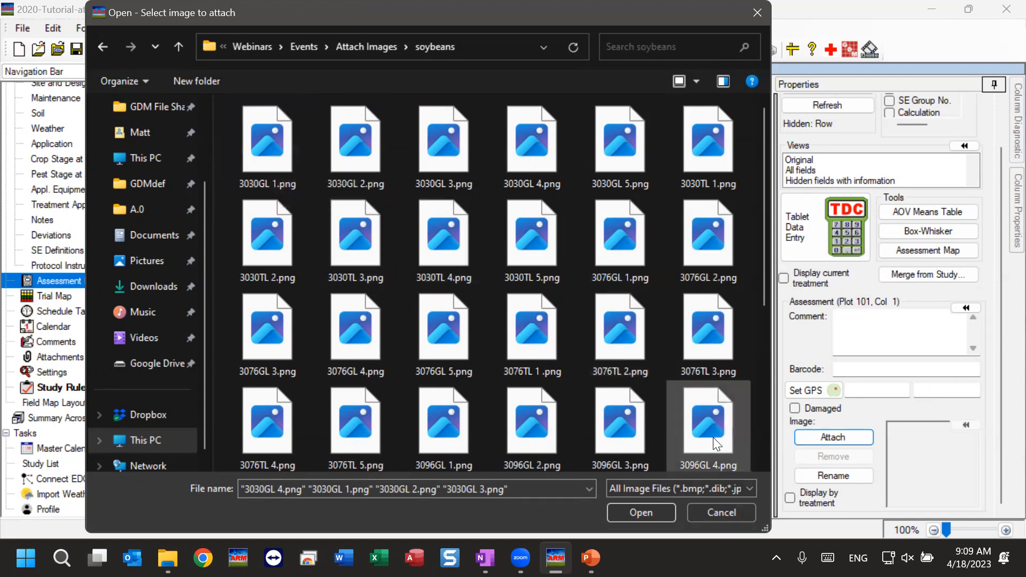
scroll(695, 438, "down", 5)
scroll(551, 434, "up", 5)
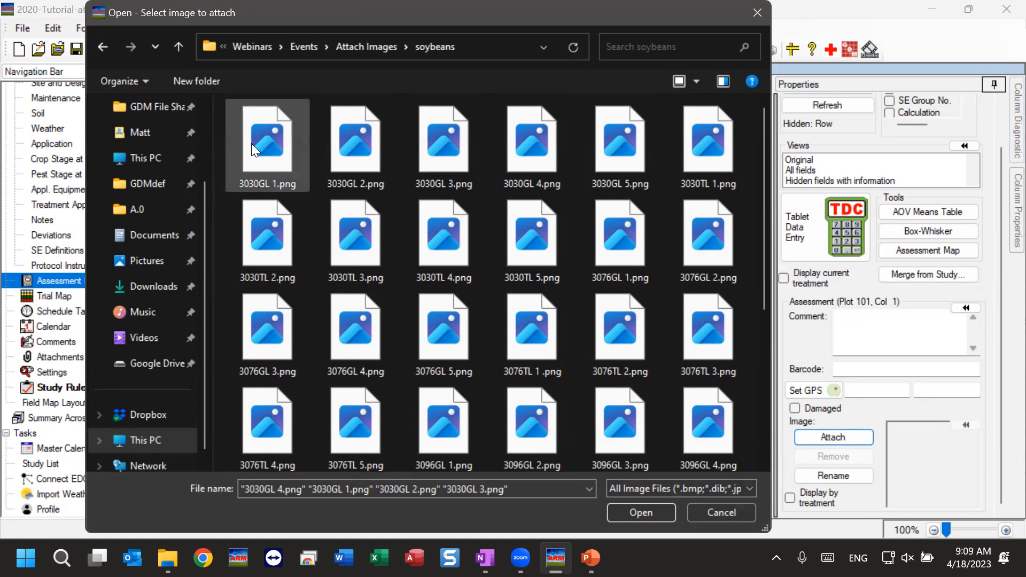
- Attach all images in the soybeans folder, accepting the import by column across plots in assessment order with one image per plot
left_click_drag(225, 151, 714, 406)
left_click(222, 163)
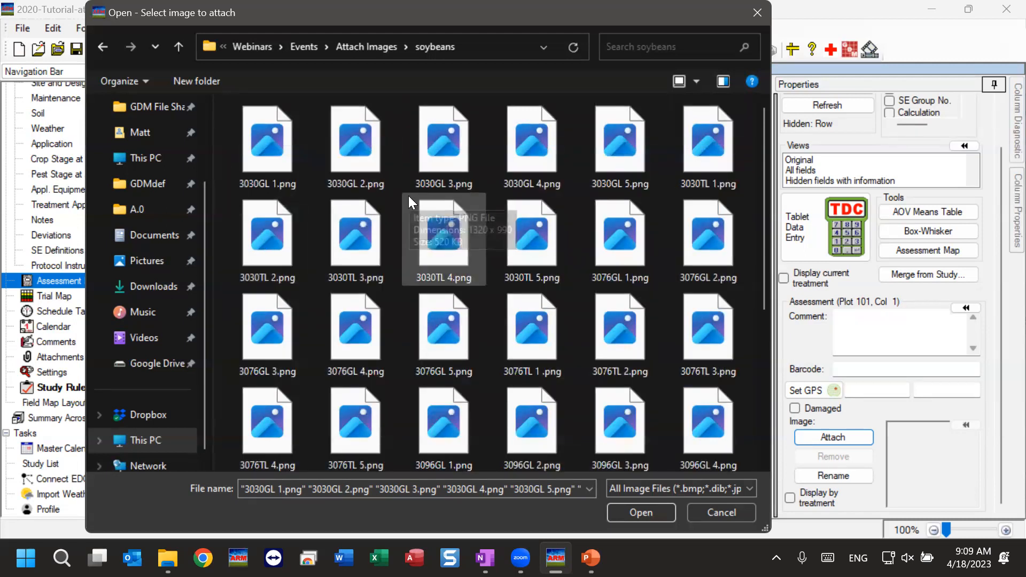
key("ctrl+a")
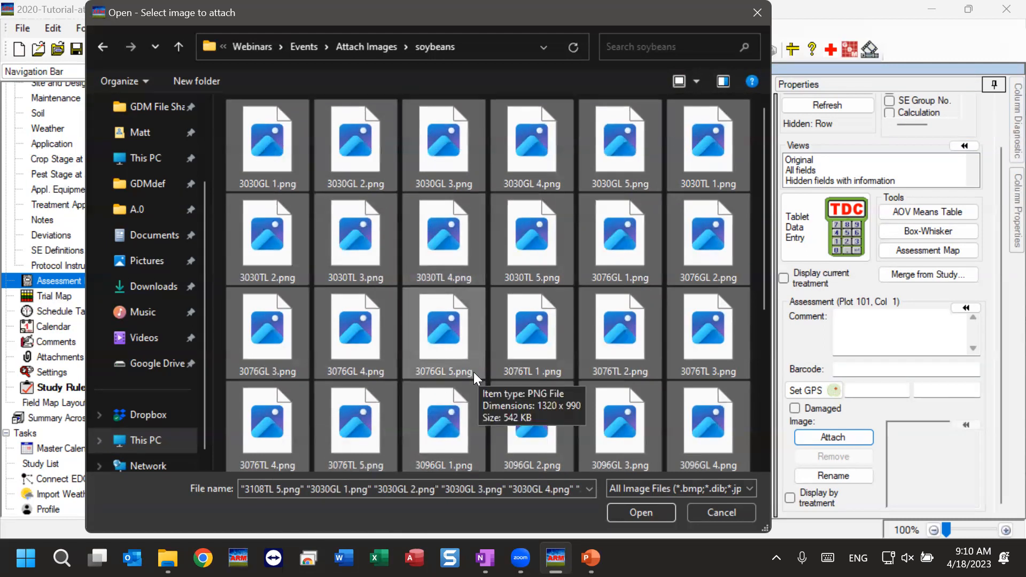
scroll(588, 406, "down", 3)
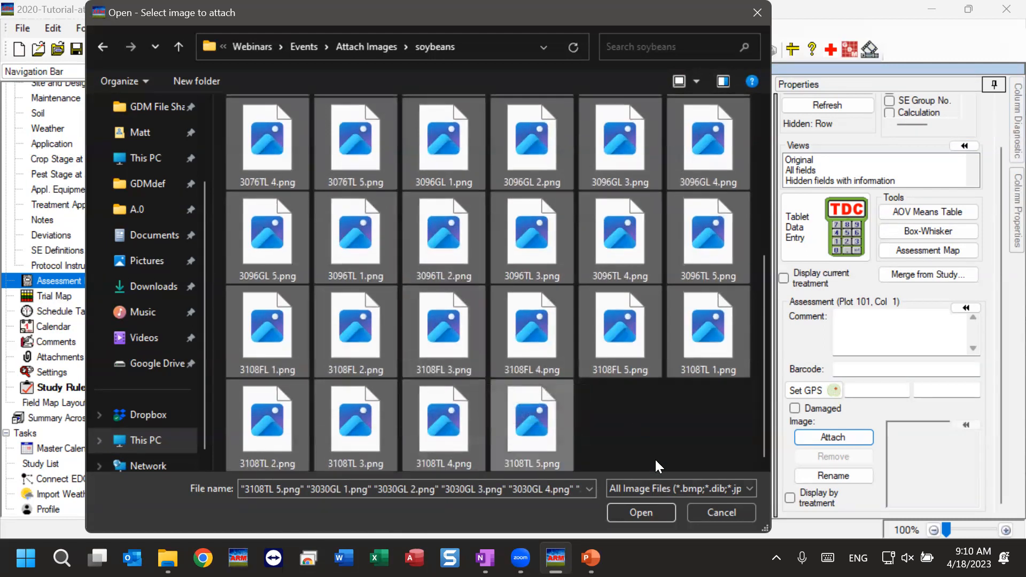
left_click(640, 513)
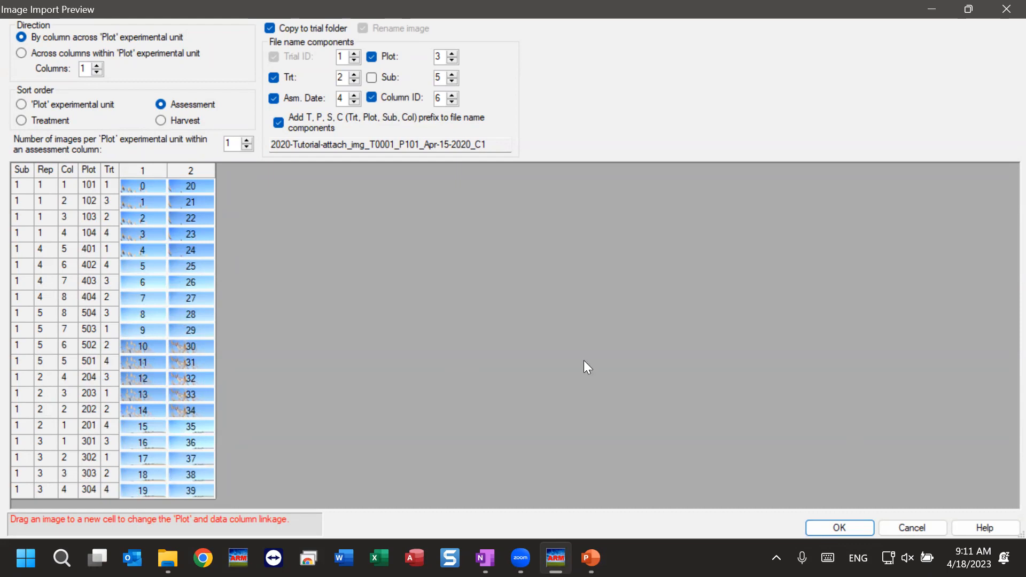
left_click(829, 528)
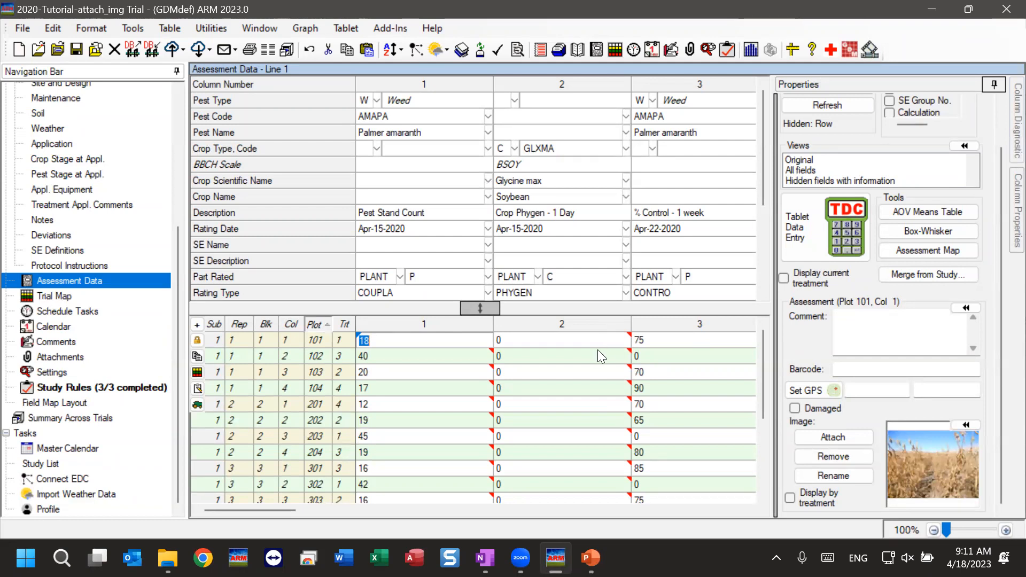
- Review the column 1 images attached to plots 102 and 101, opening plot 101's image in a separate viewer
left_click(416, 358)
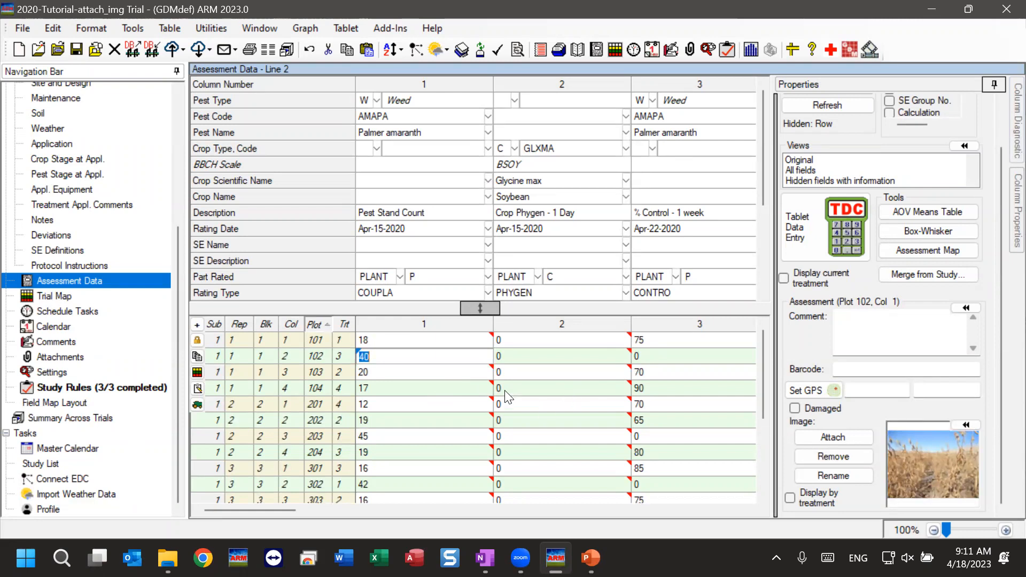
left_click(415, 341)
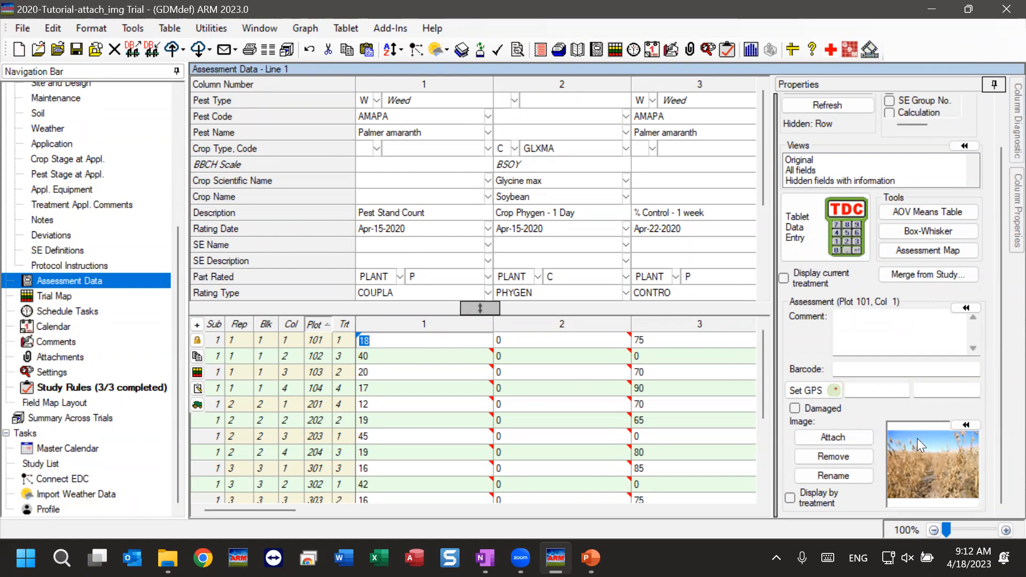
left_click(967, 425)
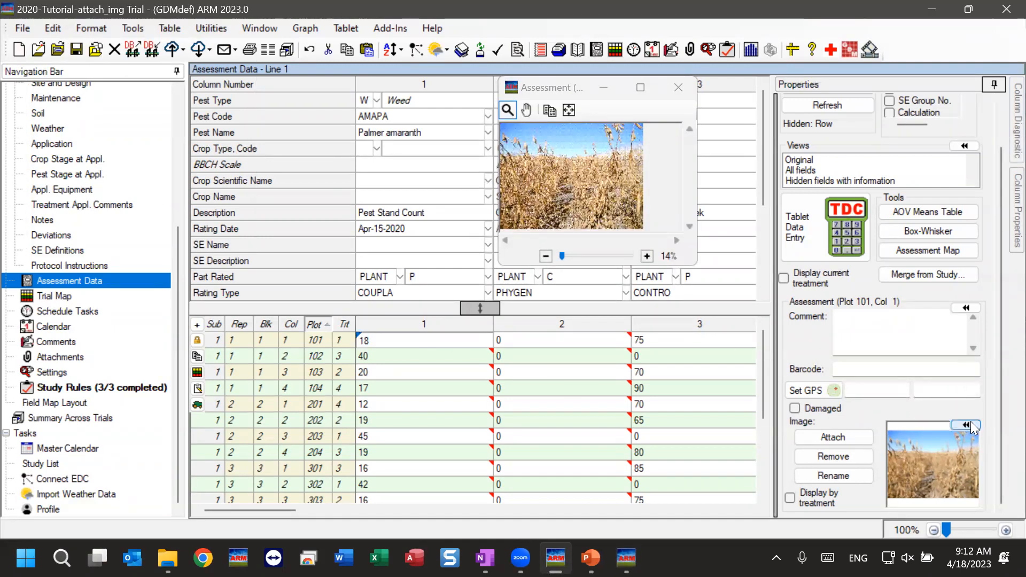
- Enlarge and reposition plot 101's image viewer and fit the image to its window
left_click_drag(503, 265, 98, 497)
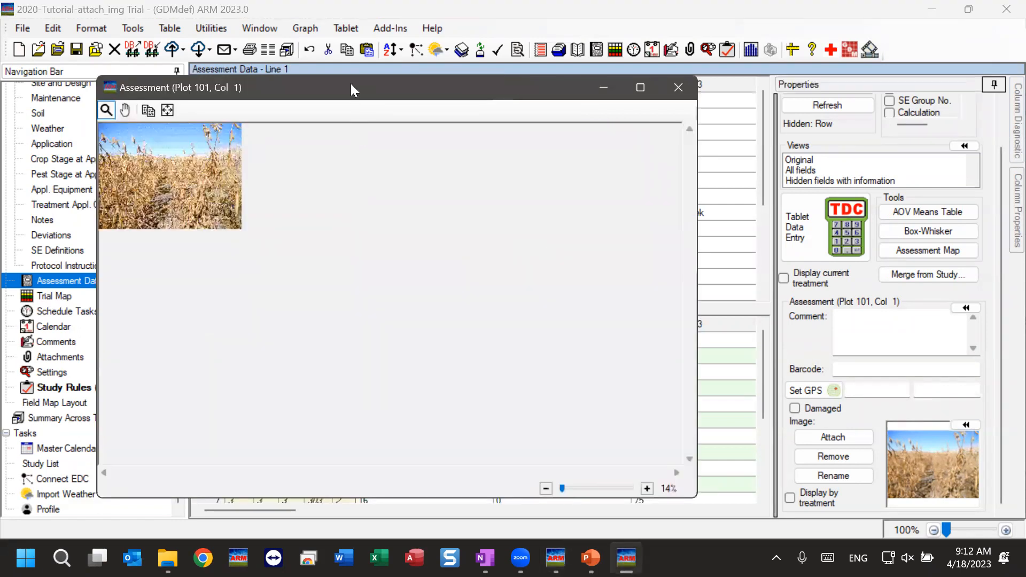
left_click_drag(351, 83, 355, 43)
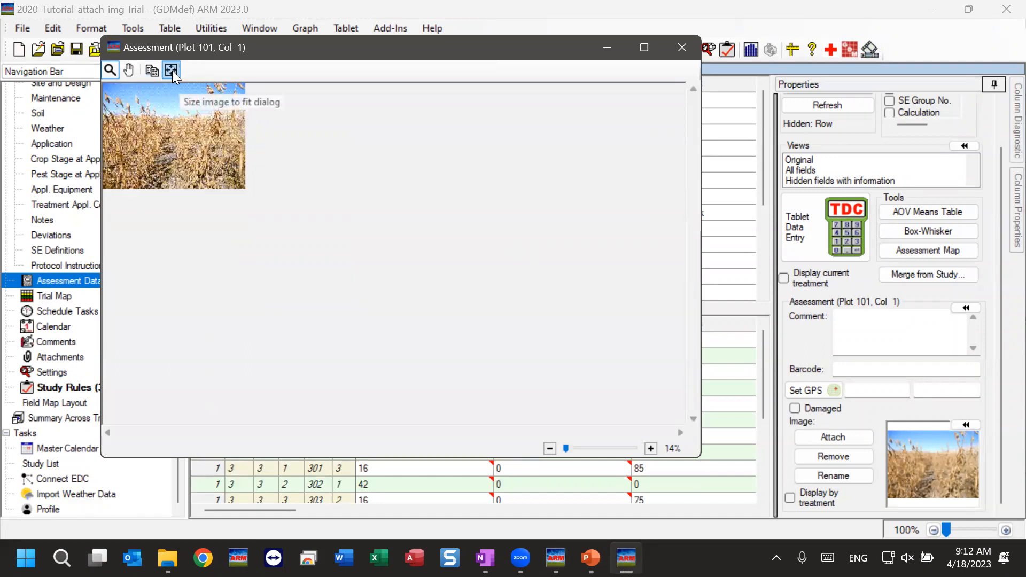
left_click(172, 70)
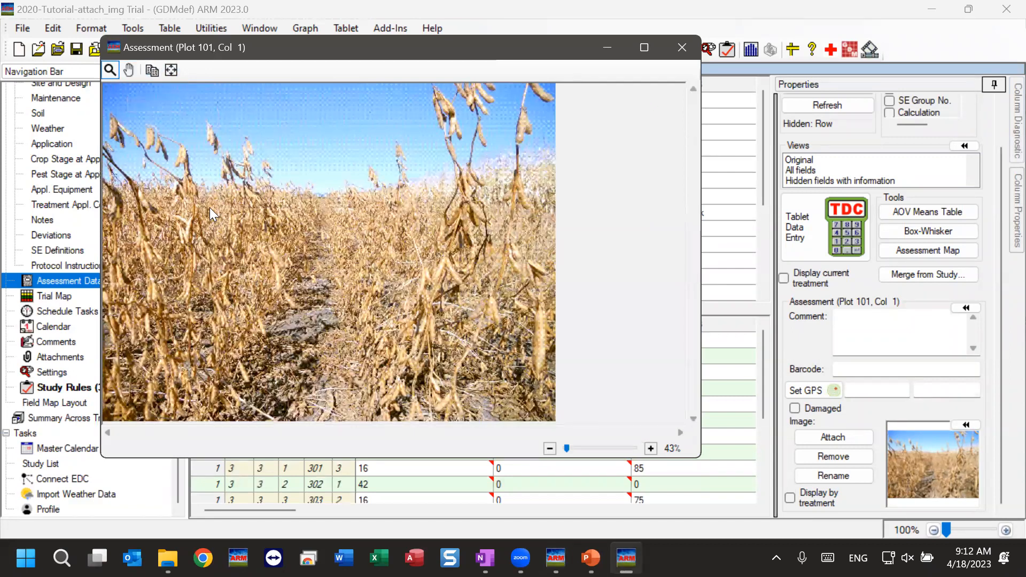
- Zoom in on plot 101's image, pan across it with the hand tool, and zoom back out
left_click(127, 71)
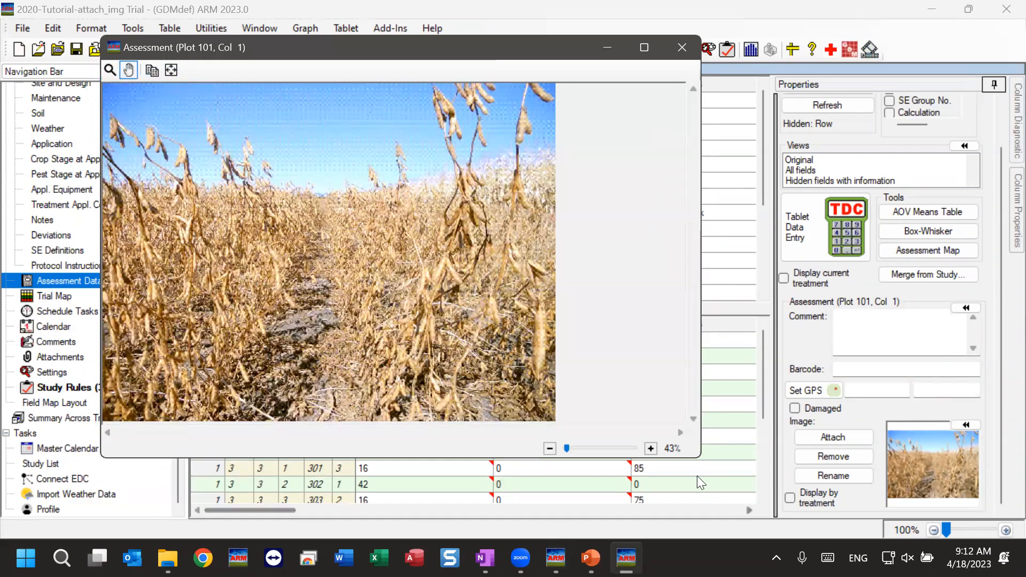
left_click(651, 449)
left_click(651, 449)
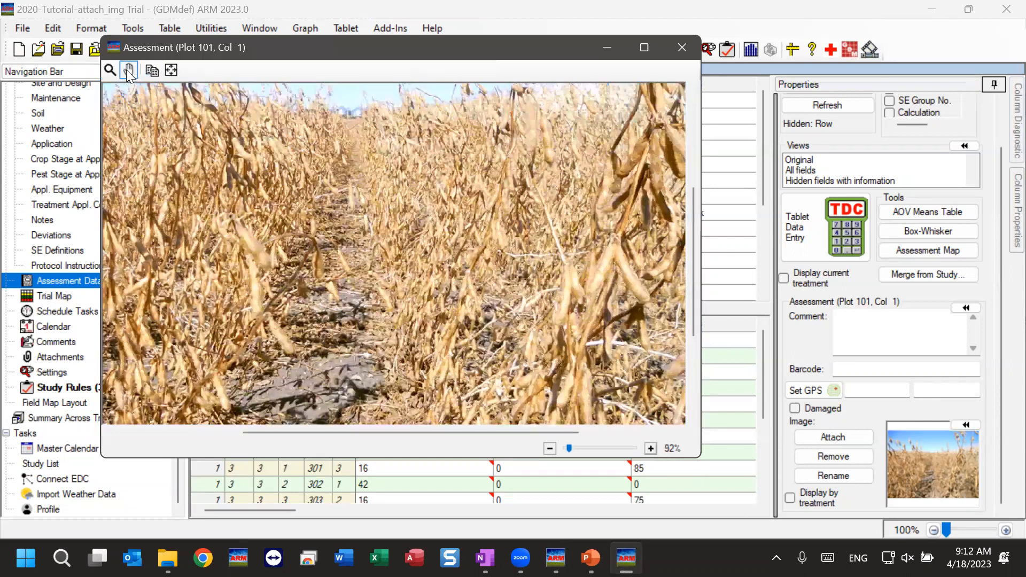
left_click_drag(458, 253, 463, 247)
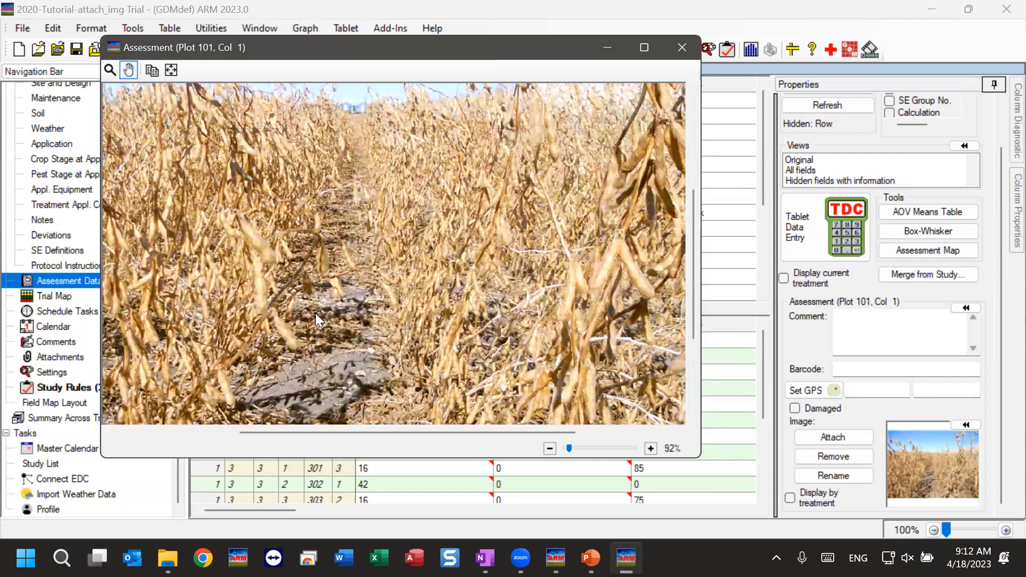
left_click_drag(315, 313, 351, 145)
left_click_drag(347, 289, 550, 446)
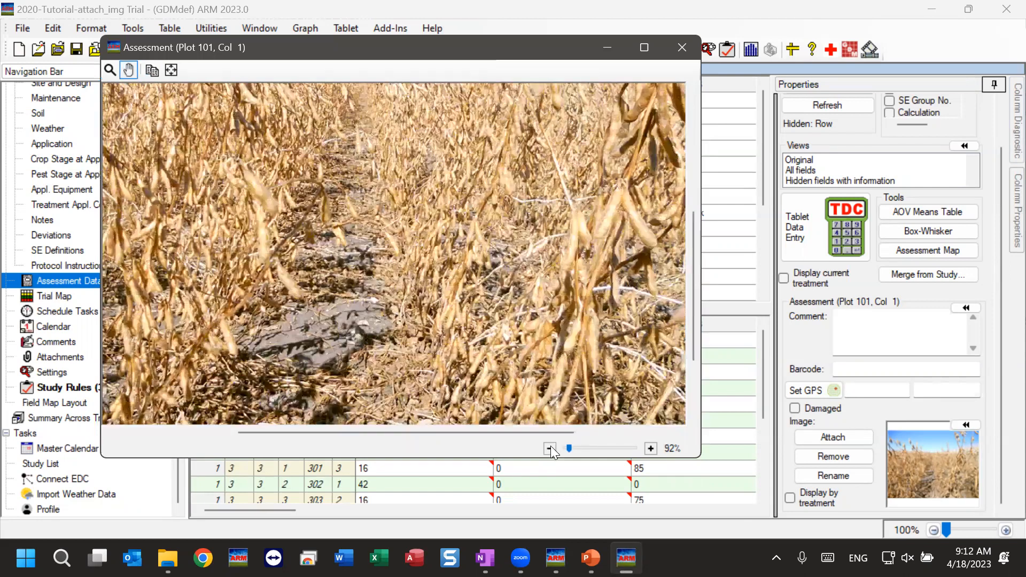
left_click(549, 448)
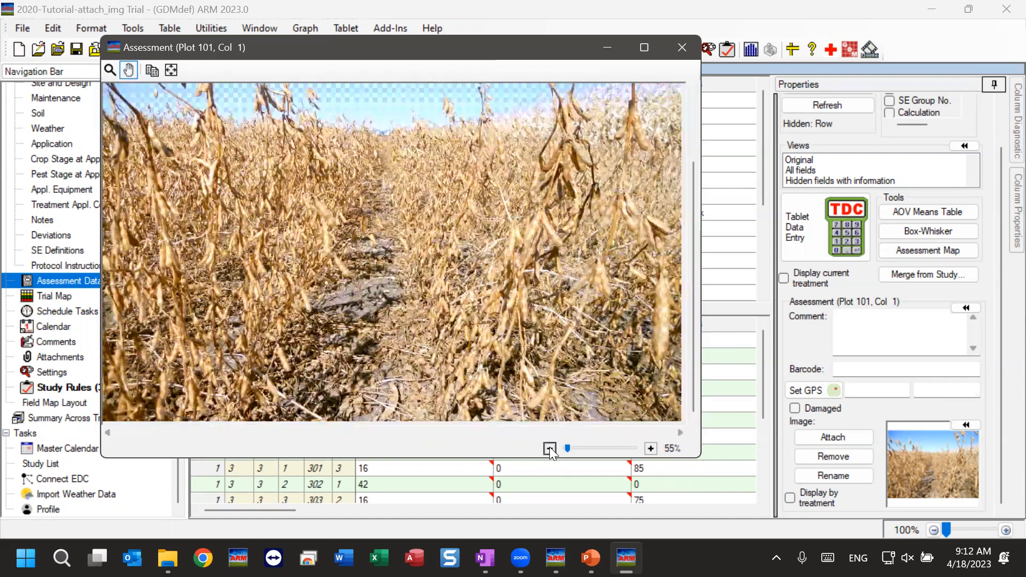
- Magnify a boxed area of plot 101's image with the Zoom Tool, view its far side, and zoom in further
left_click(109, 70)
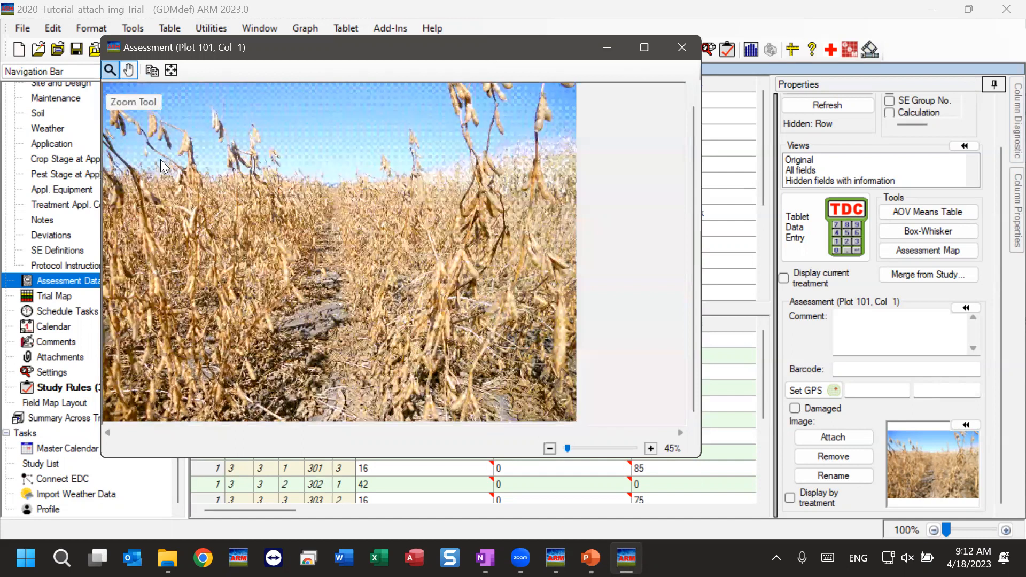
left_click_drag(186, 143, 497, 319)
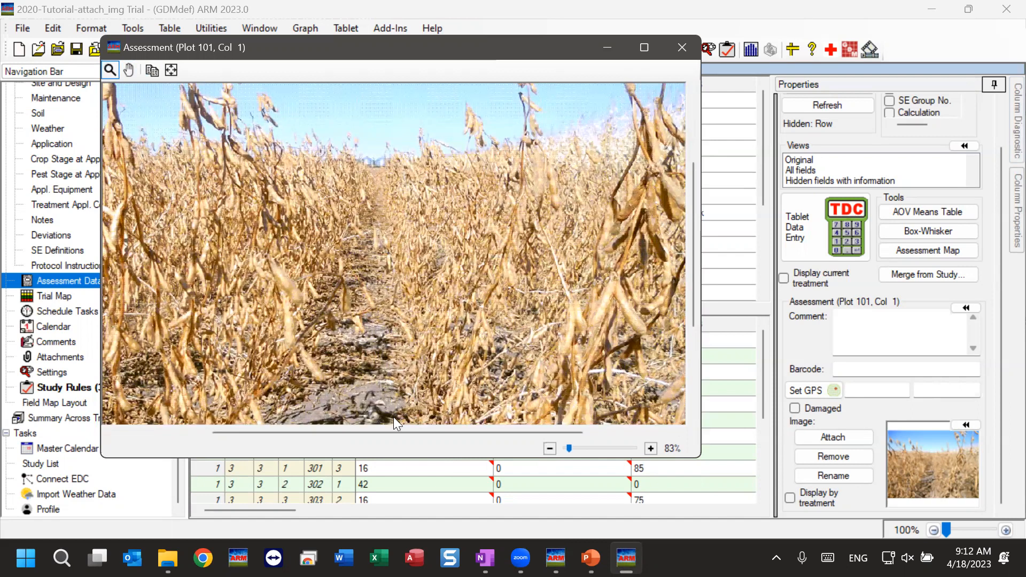
left_click_drag(450, 428, 532, 435)
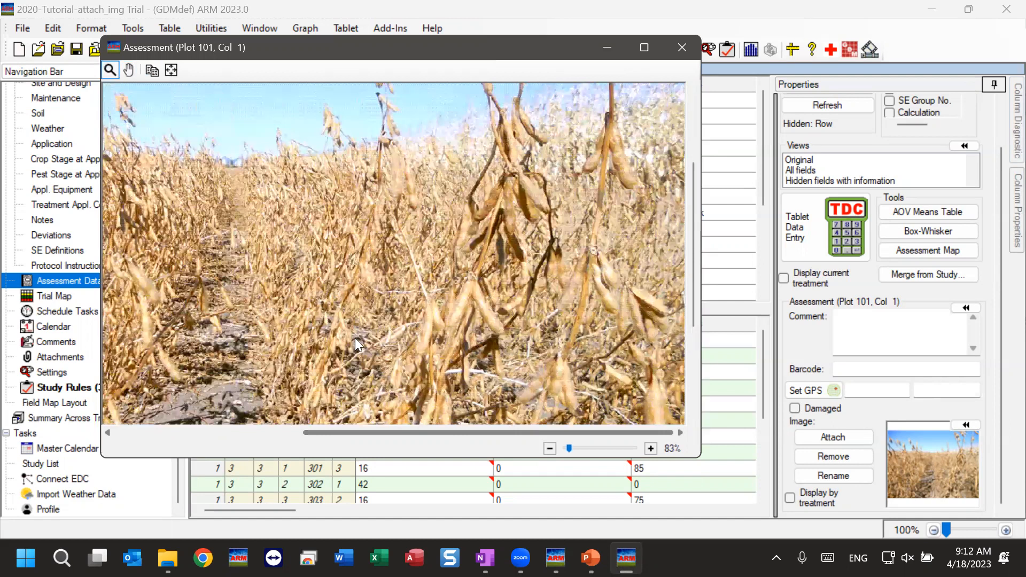
left_click(365, 279)
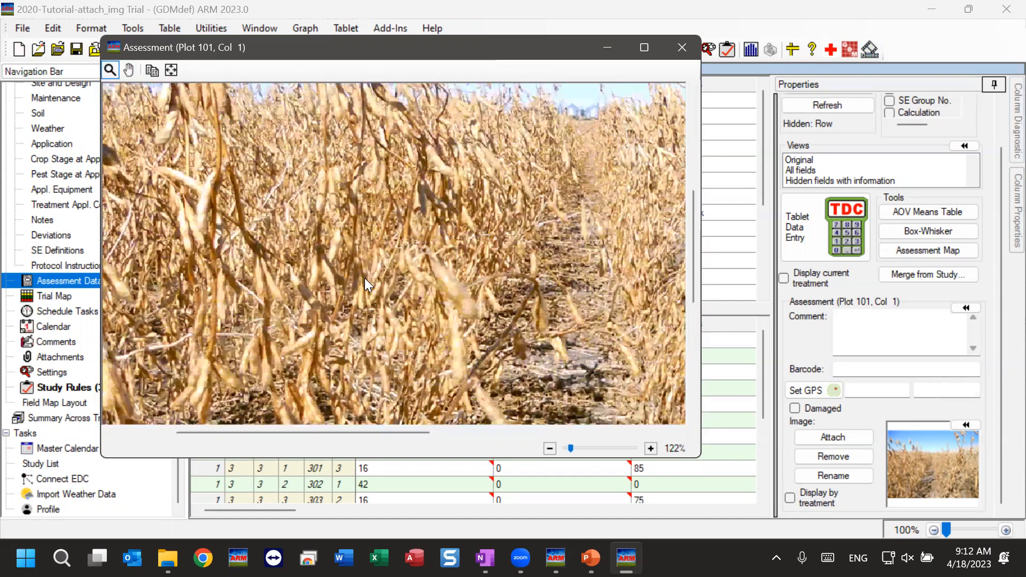
- Examine details of plot 101's image at several zoom levels and close the viewer
scroll(362, 269, "down", 3)
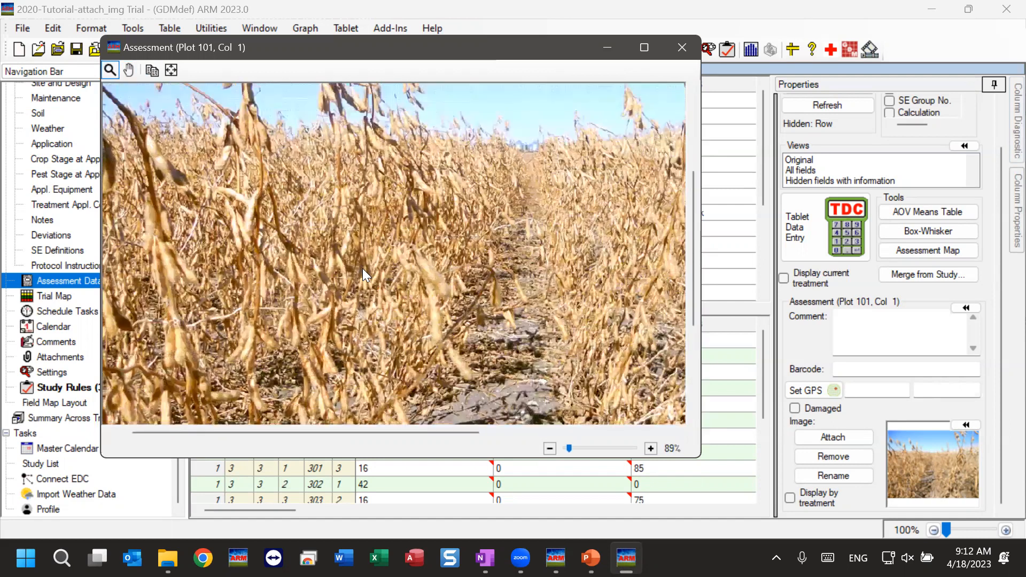
scroll(387, 267, "up", 2)
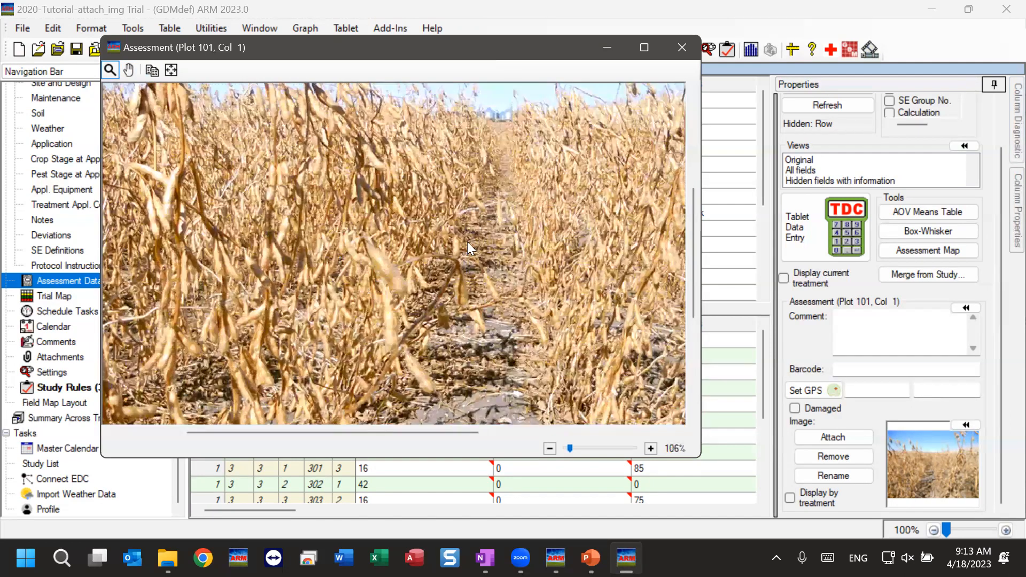
scroll(310, 253, "up", 3)
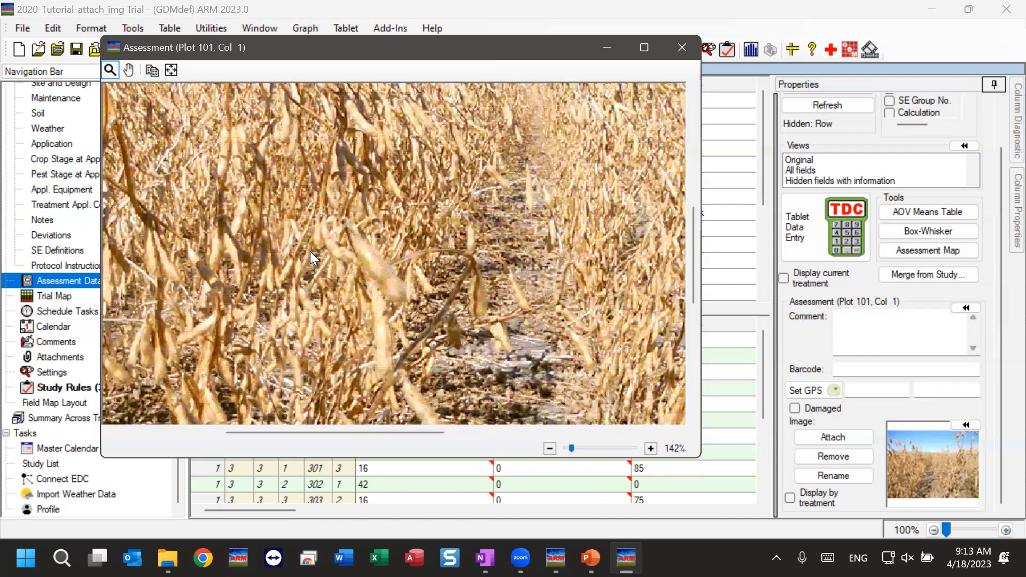
scroll(309, 251, "down", 1)
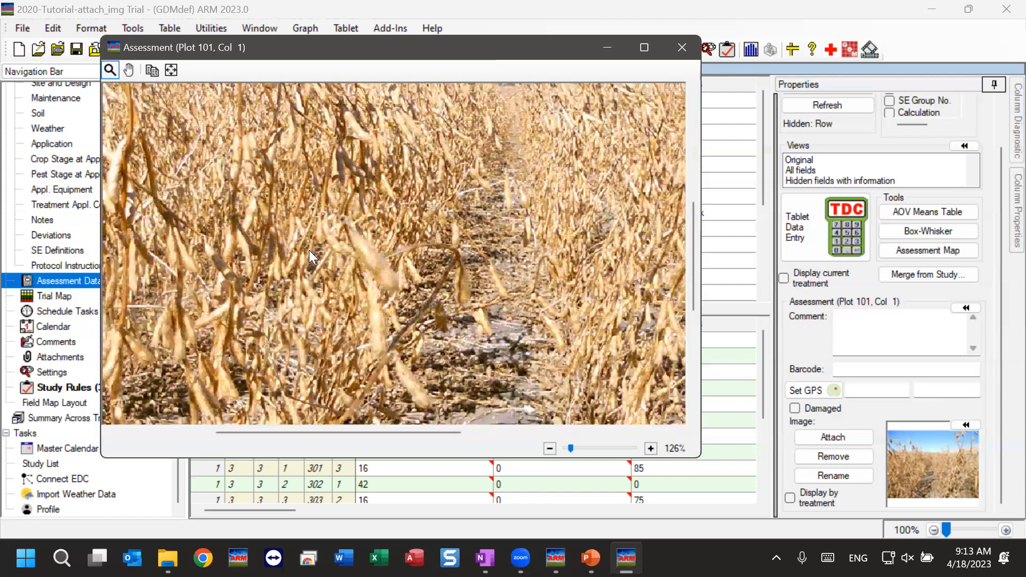
scroll(544, 244, "down", 3)
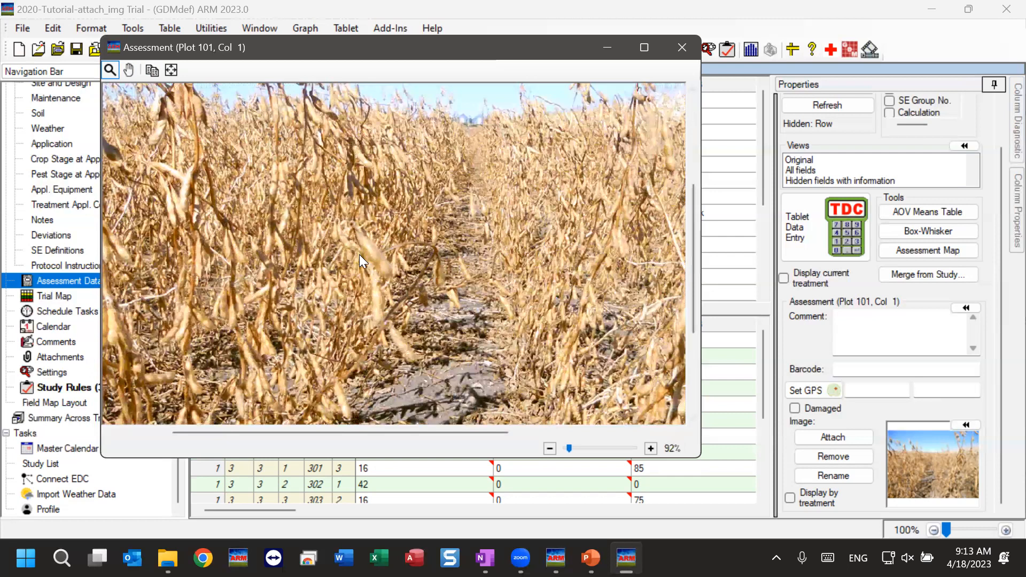
scroll(360, 254, "down", 6)
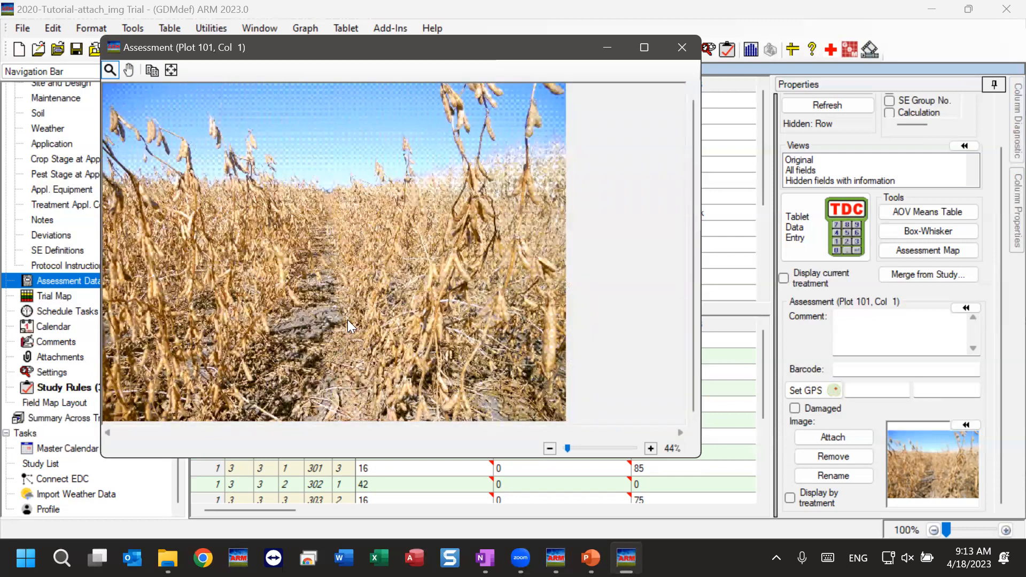
scroll(377, 307, "up", 1)
scroll(423, 295, "up", 15)
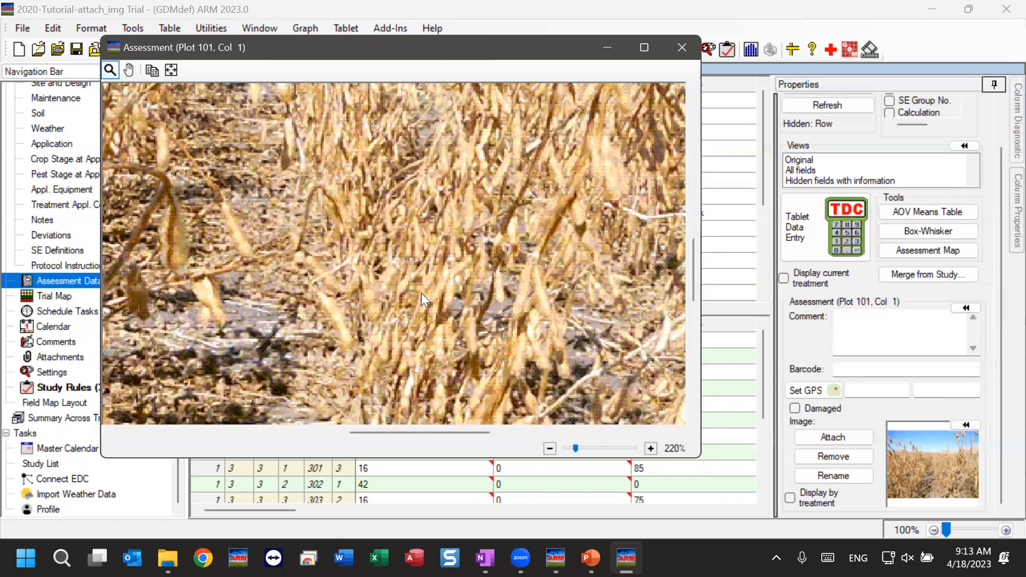
scroll(403, 296, "down", 3)
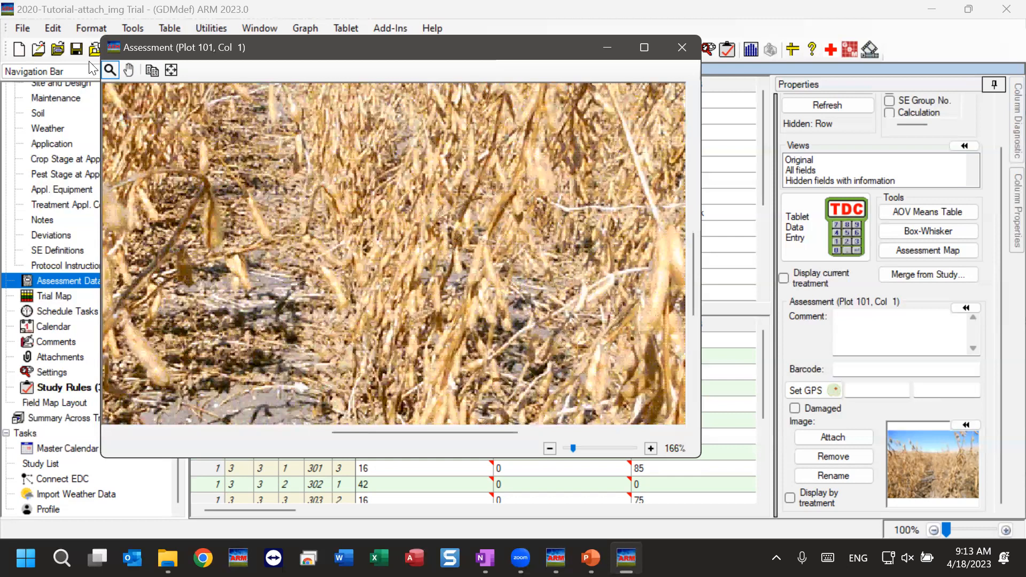
scroll(307, 163, "down", 10)
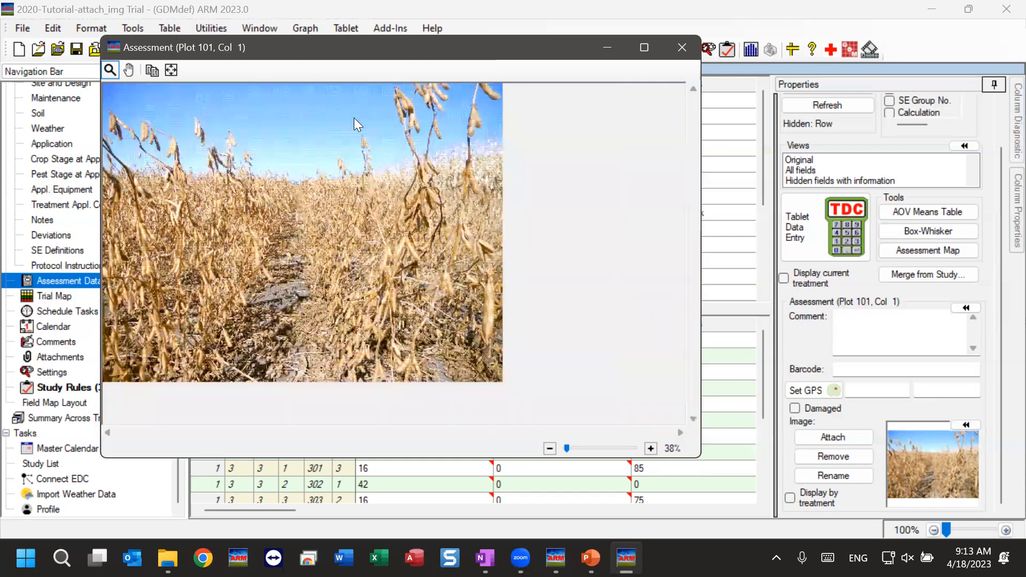
left_click(682, 48)
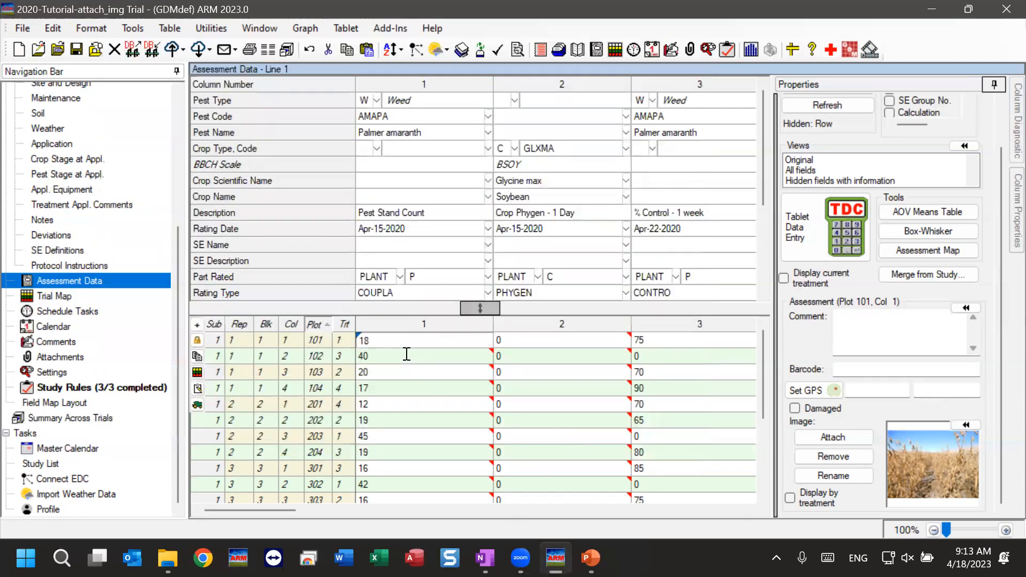
- Reopen plot 101's column 1 image in a separate viewer, place it clear of the column 1 data, enlarge it, and fit the image
left_click(409, 340)
double_click(970, 433)
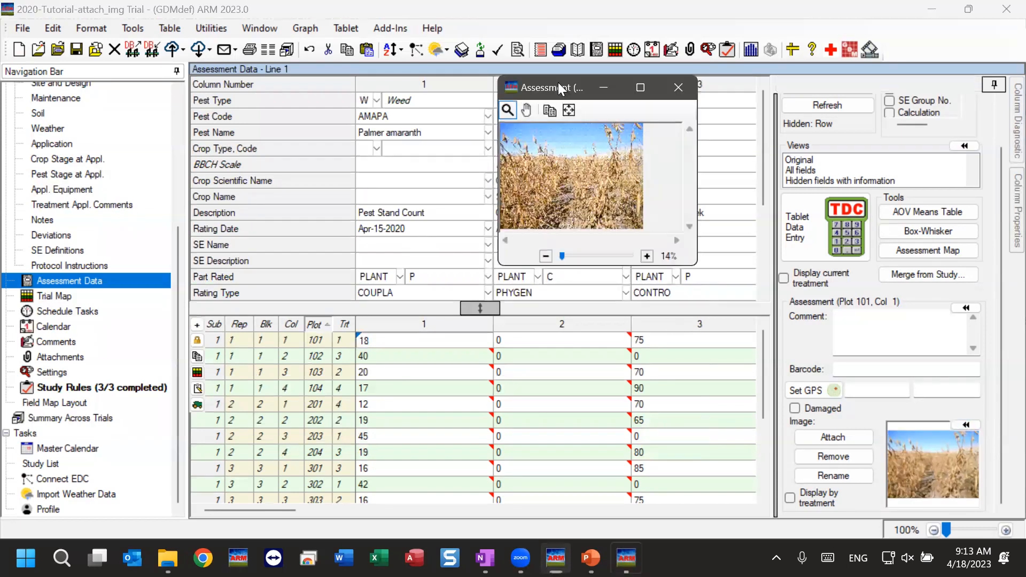
left_click_drag(558, 82, 829, 40)
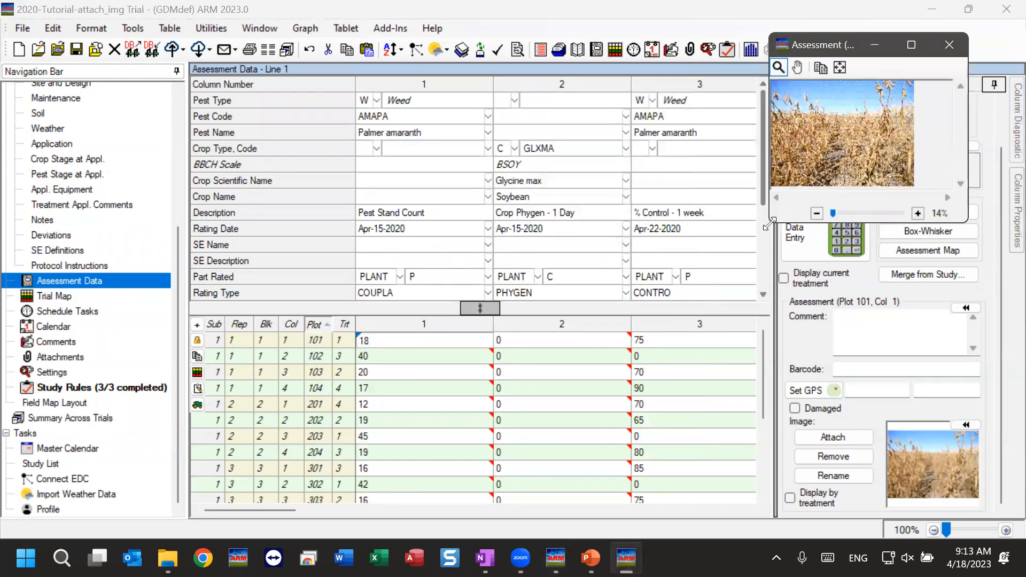
left_click_drag(770, 224, 609, 370)
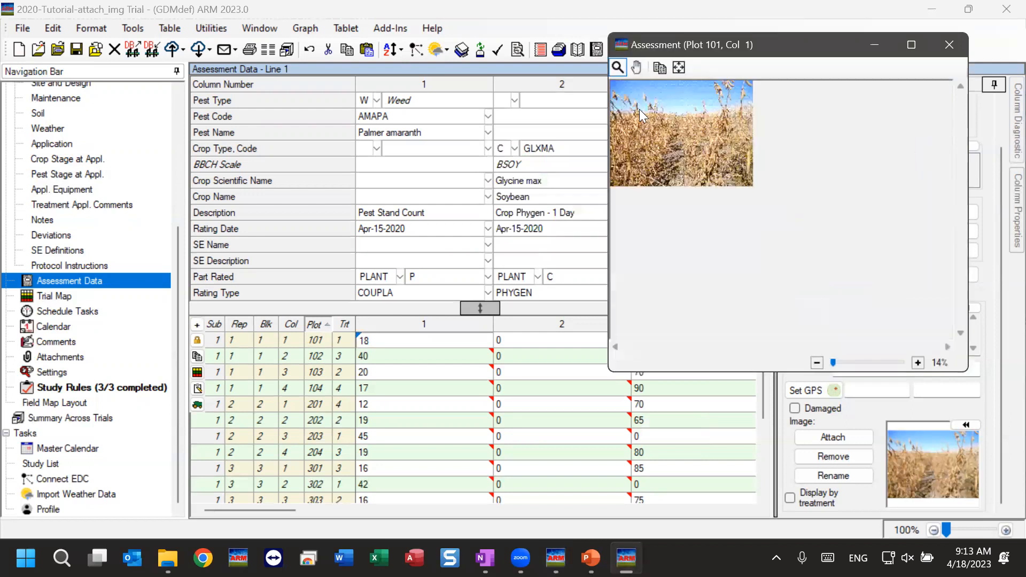
left_click(677, 68)
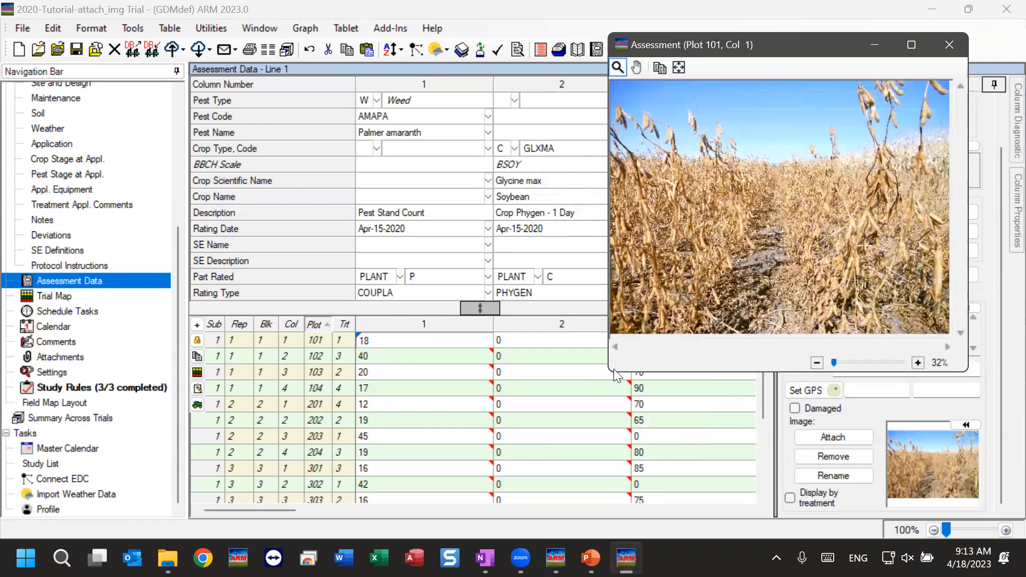
left_click_drag(612, 372, 545, 422)
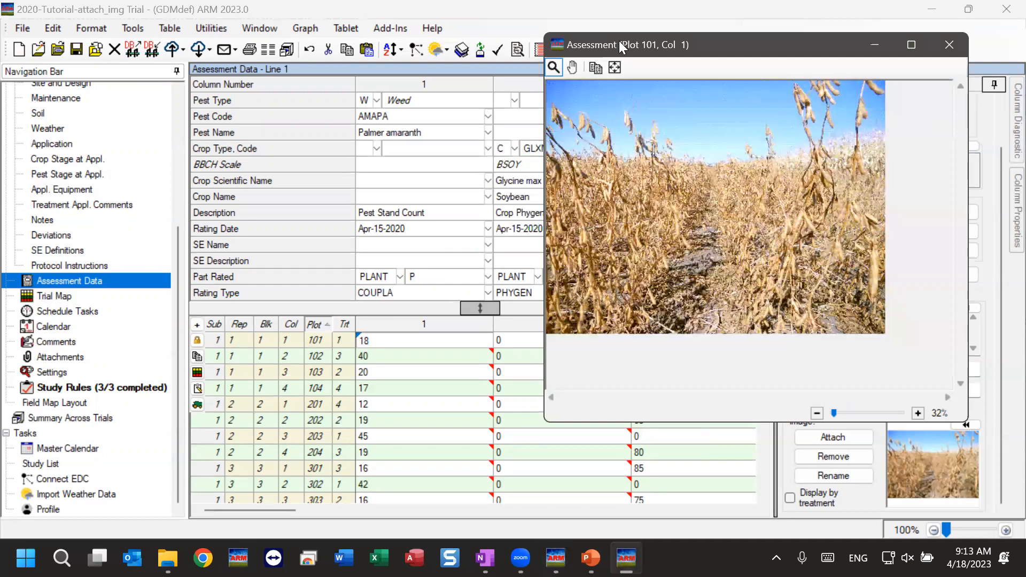
left_click(619, 67)
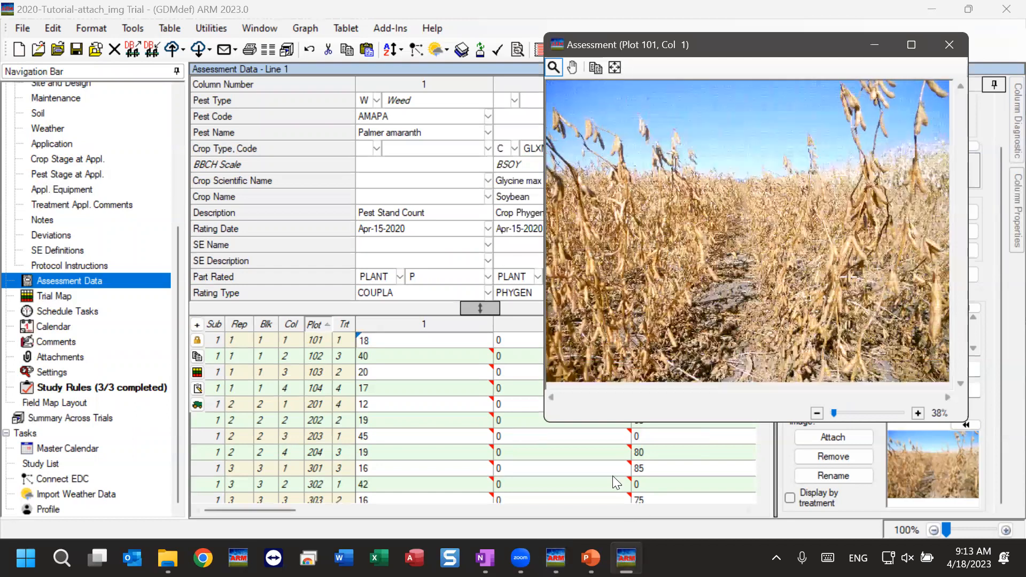
- Review the column 1 images of plots 102 through 301 in the open viewer and return to plot 101
left_click(375, 357)
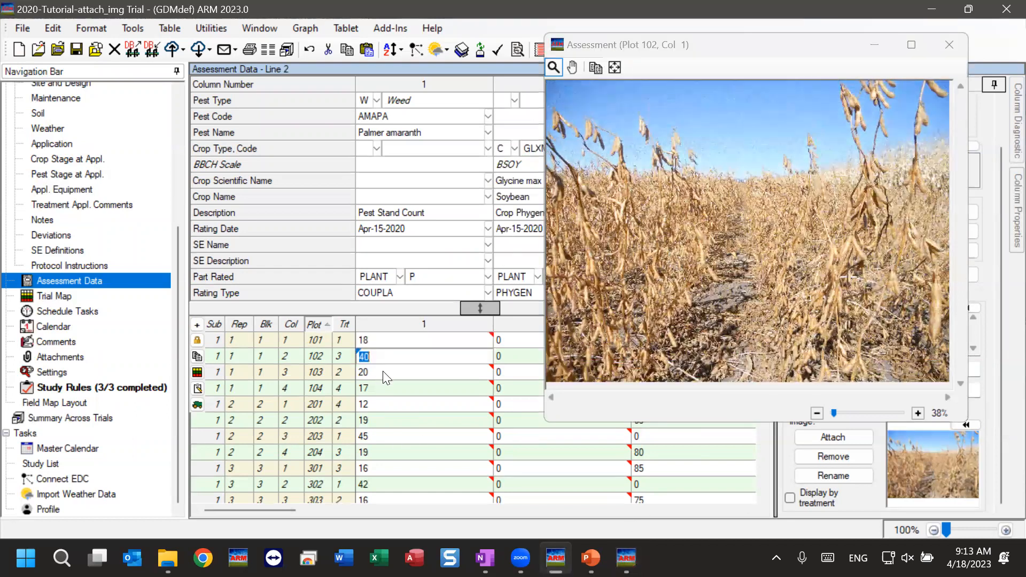
left_click(383, 371)
left_click(393, 386)
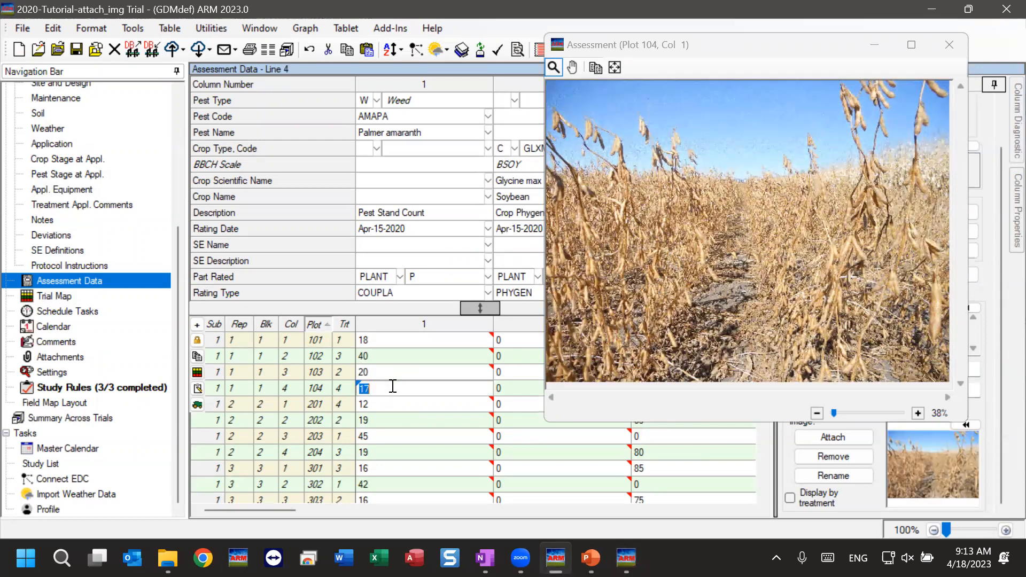
key("Down")
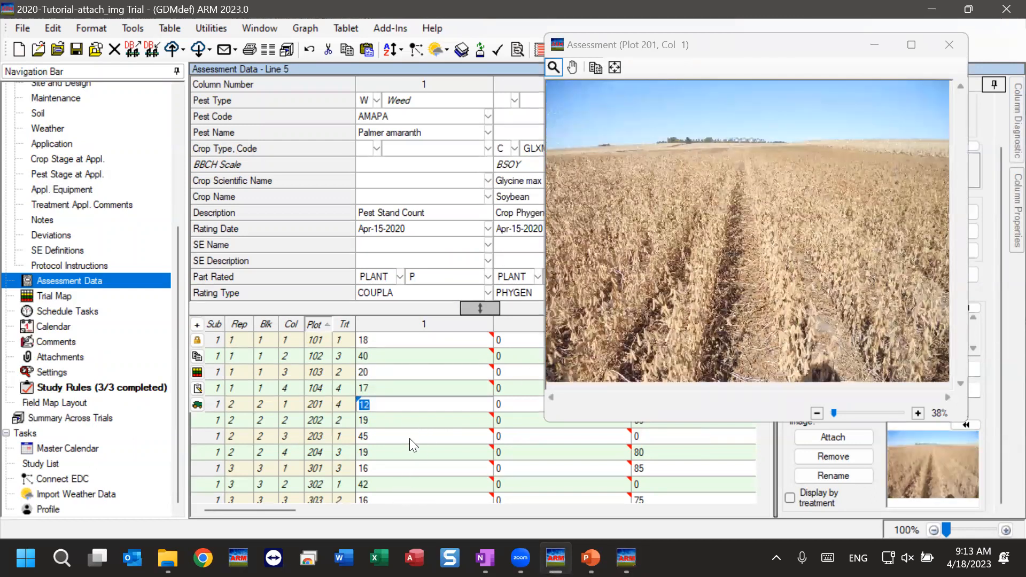
key("Down")
left_click(382, 472)
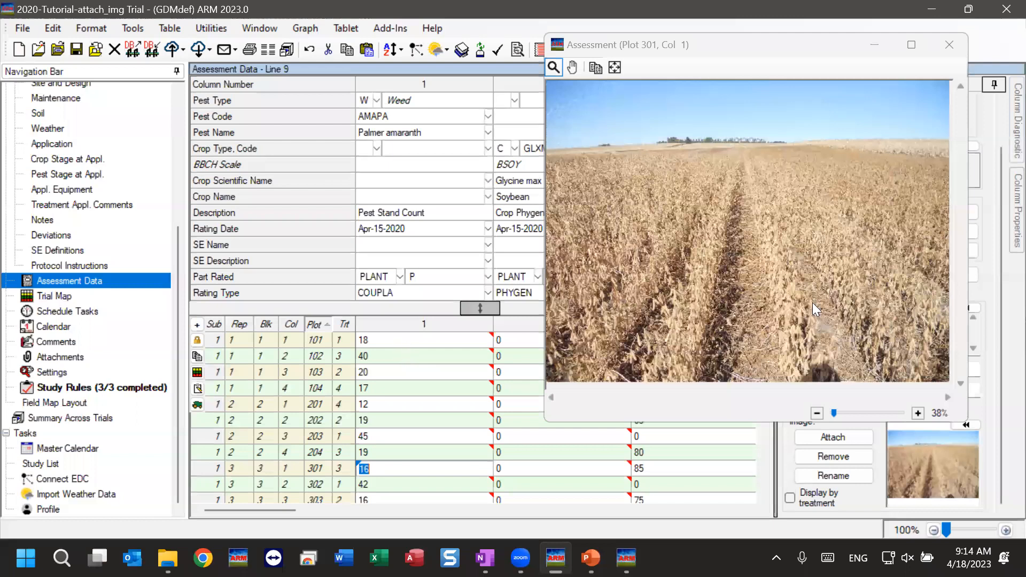
key("ctrl+Home")
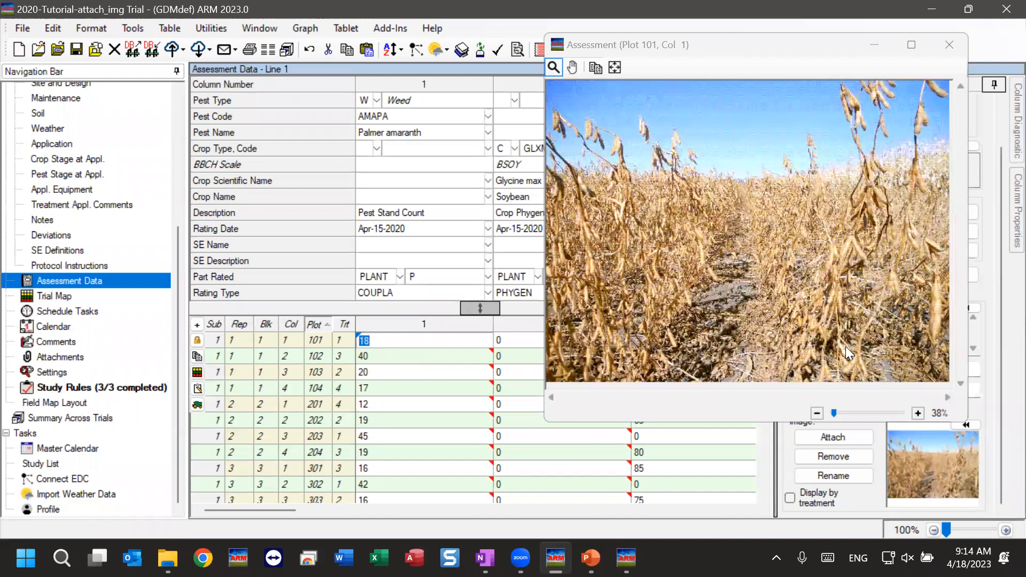
- Display the attached images by treatment, sort the plots by treatment number, and select the five treatment 1 entries
left_click(811, 500)
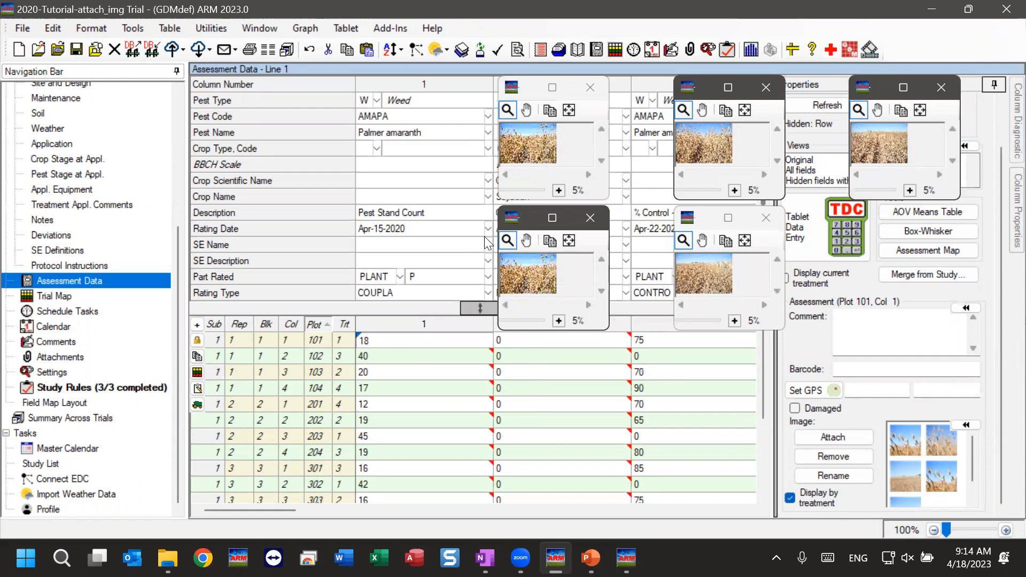
left_click(344, 325)
left_click_drag(345, 340, 349, 410)
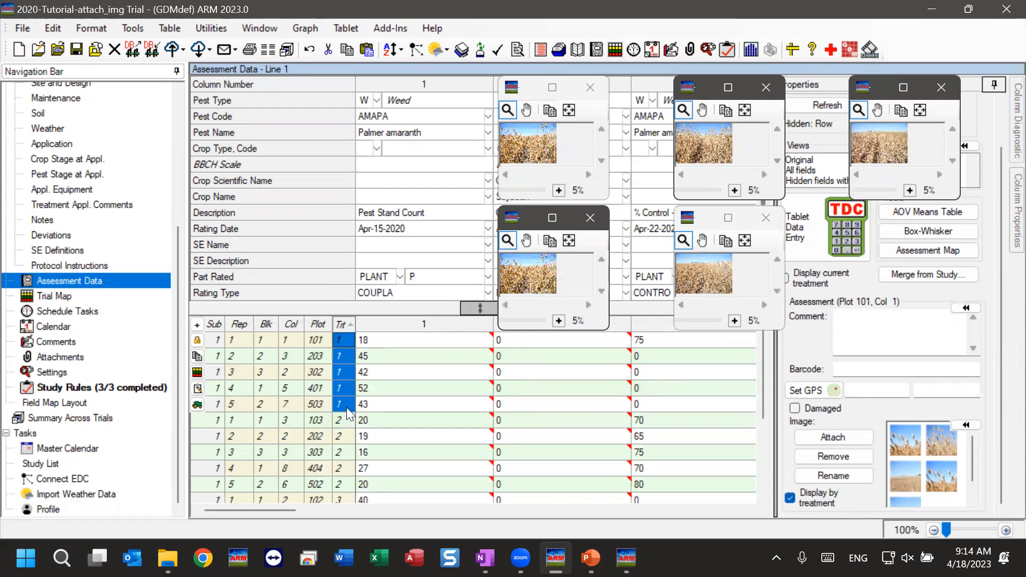
- Select plot 101's column 1 assessment, enlarge its image viewer, move it clear of the other viewers, and fit the image
left_click(395, 341)
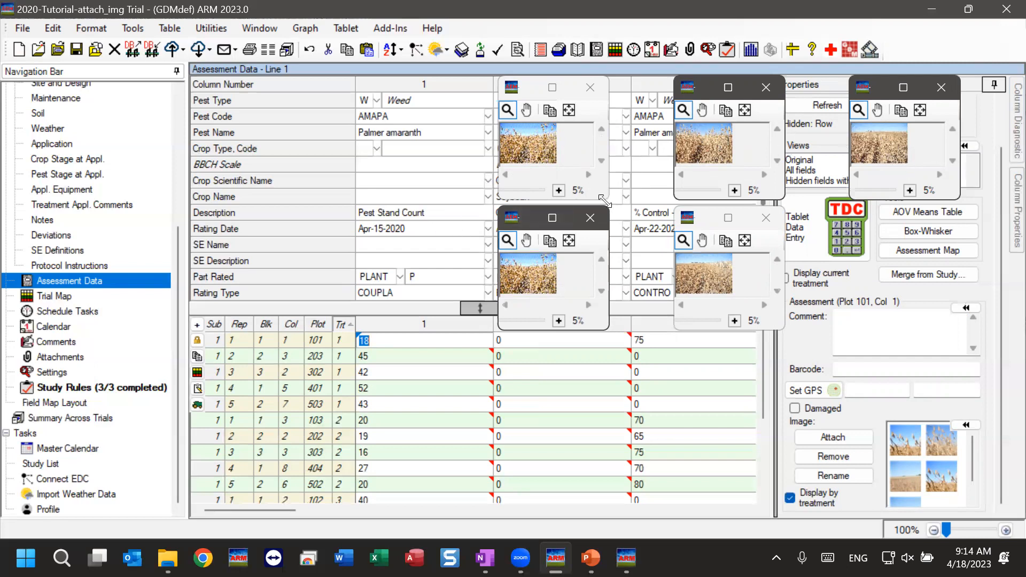
left_click_drag(605, 202, 730, 300)
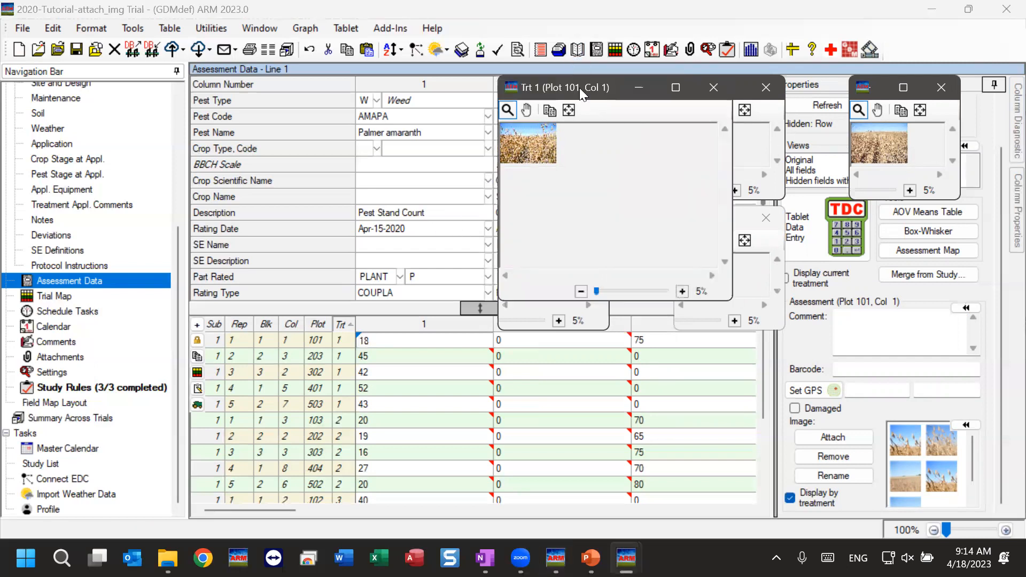
left_click_drag(584, 92, 98, 33)
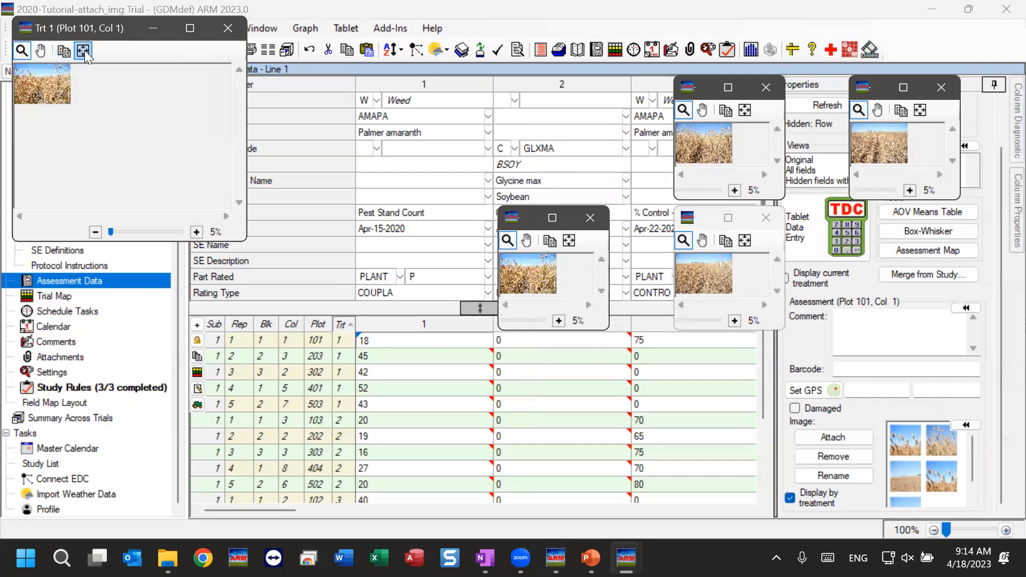
left_click(83, 50)
- Close the plot 203 image viewer and bring the remaining treatment 1 viewers forward
left_click(754, 102)
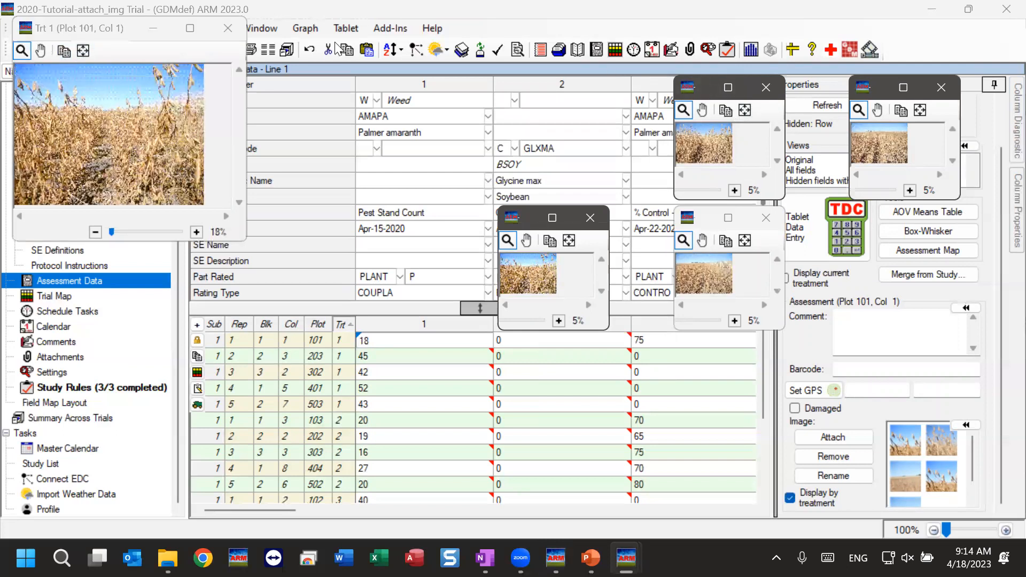
left_click(694, 93)
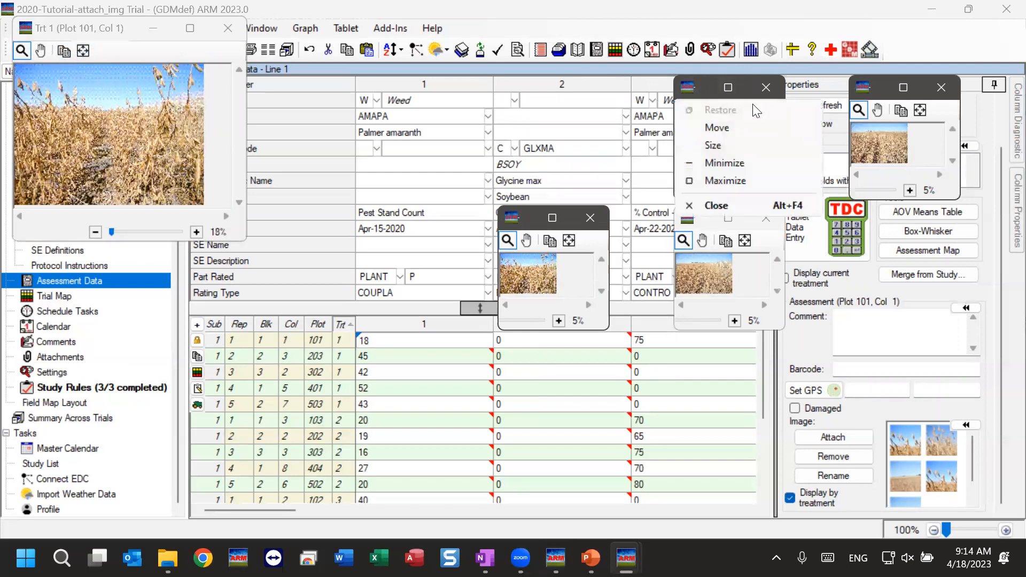
left_click(702, 90)
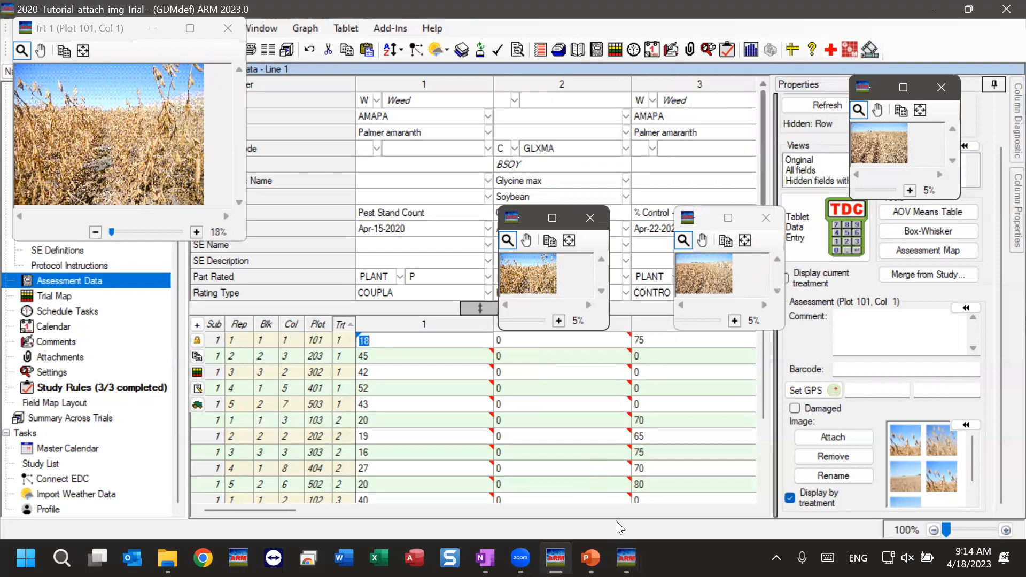
mouse_move(625, 558)
left_click(562, 480)
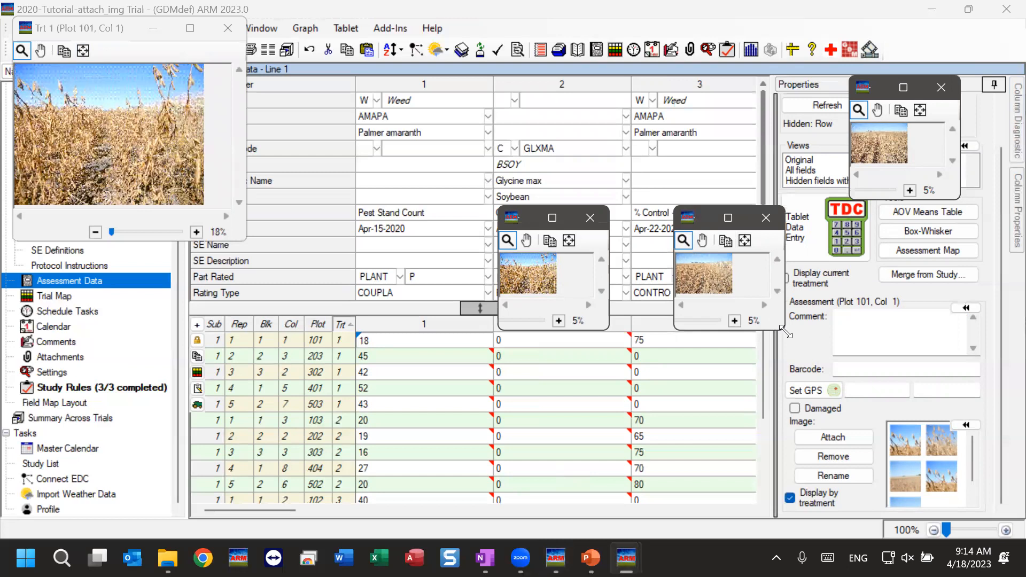
- Enlarge the plot 503 and plot 401 viewers, fit both images, and place plot 401's viewer below plot 101's
left_click_drag(786, 333, 979, 506)
left_click(745, 241)
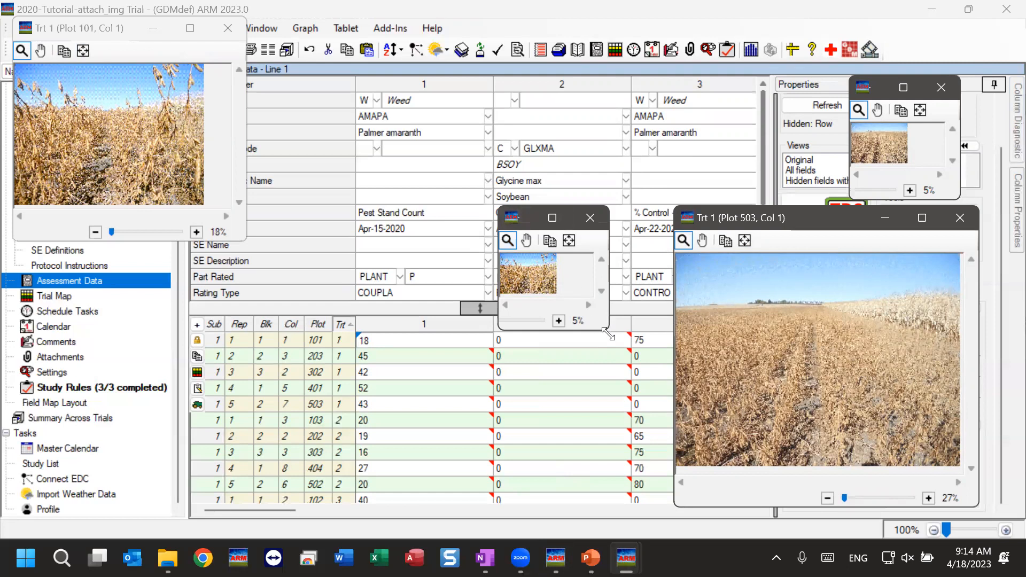
left_click_drag(608, 334, 791, 494)
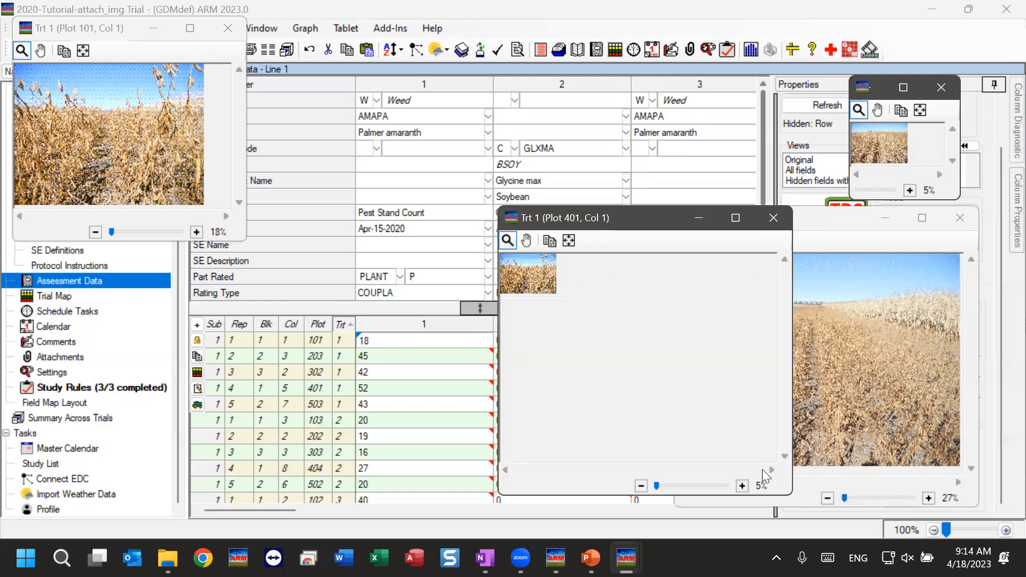
left_click(569, 240)
left_click_drag(654, 219, 243, 239)
scroll(647, 247, "down", 1)
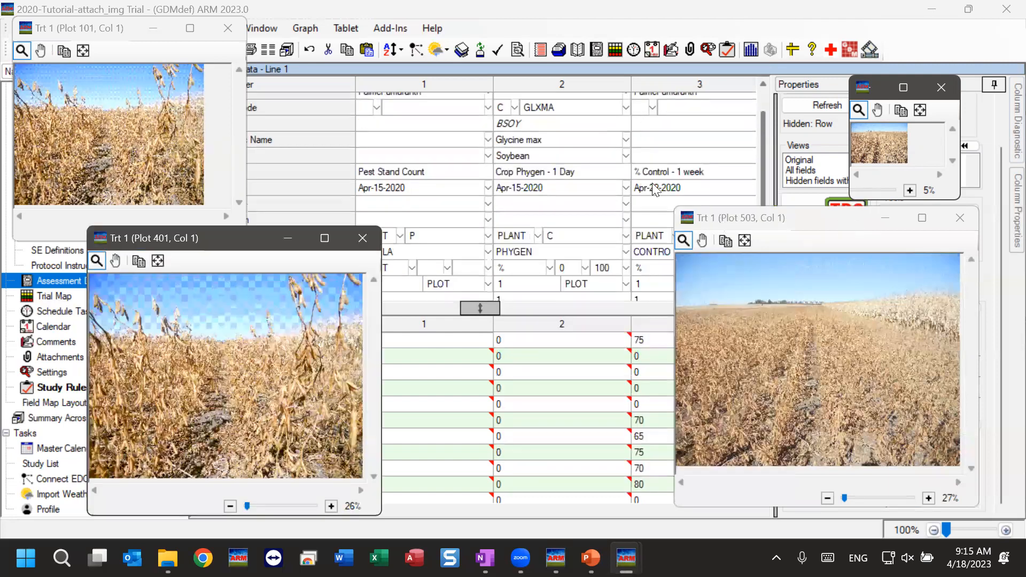
- Move the plot 503 viewer beside plot 401's, then enlarge the plot 302 viewer, fit its image, and move it up
left_click_drag(840, 221, 586, 234)
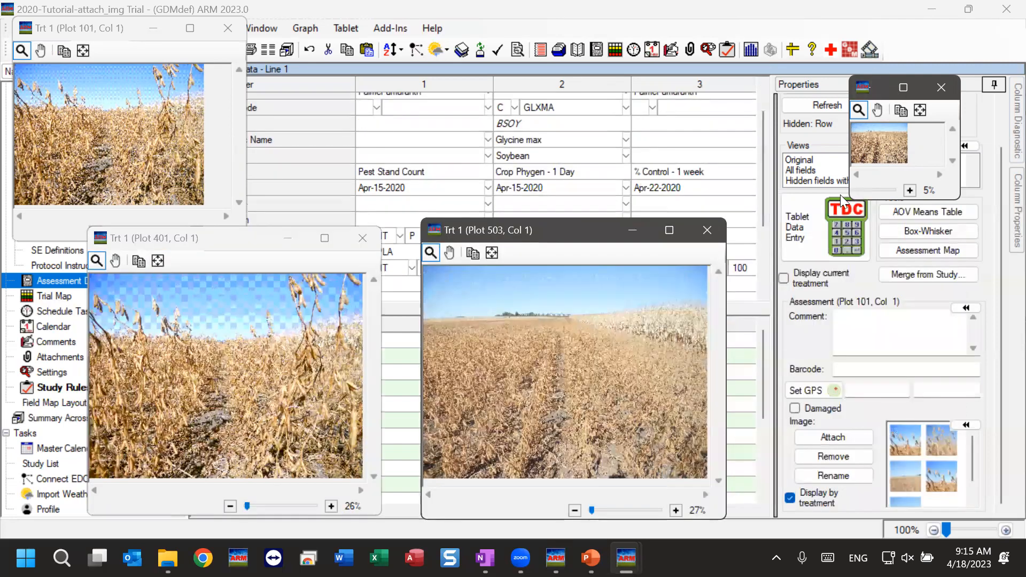
left_click_drag(852, 199, 687, 323)
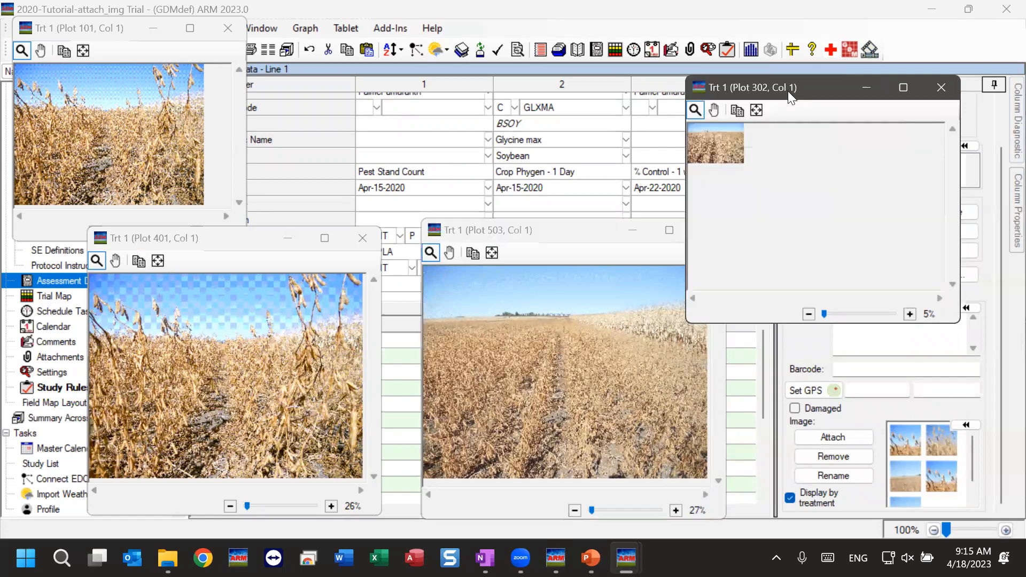
left_click(756, 110)
left_click_drag(812, 87, 806, 35)
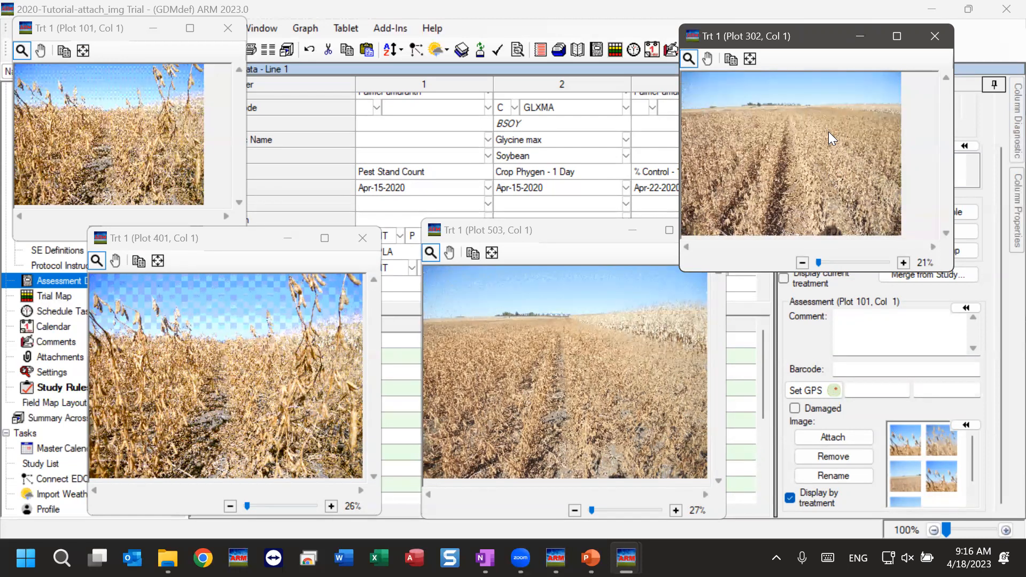
- Move the plot 503 and 401 viewers to uncover the treatment numbers, and display treatment 2's images from plot 202, column 1
left_click_drag(561, 233, 727, 229)
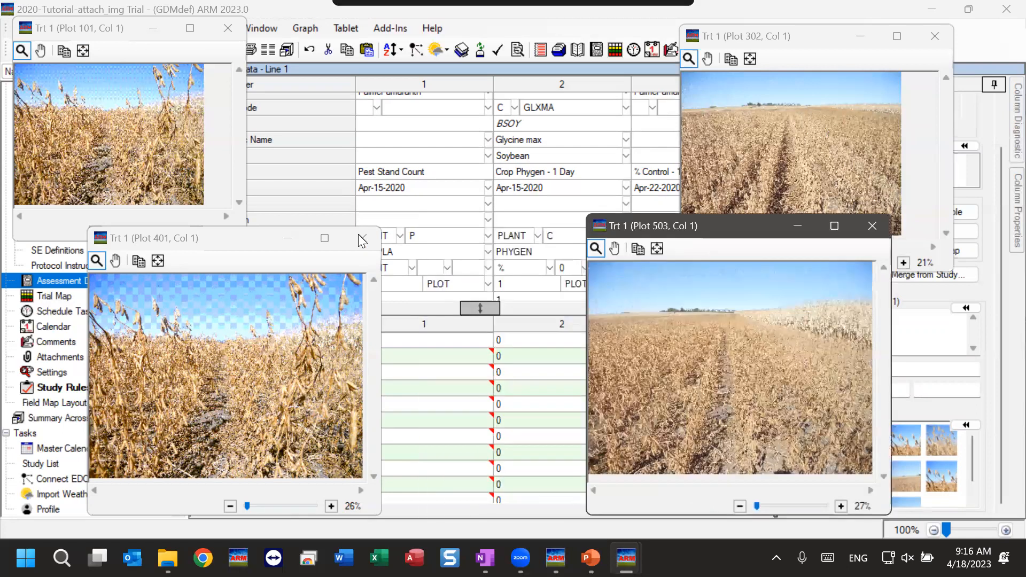
left_click(244, 238)
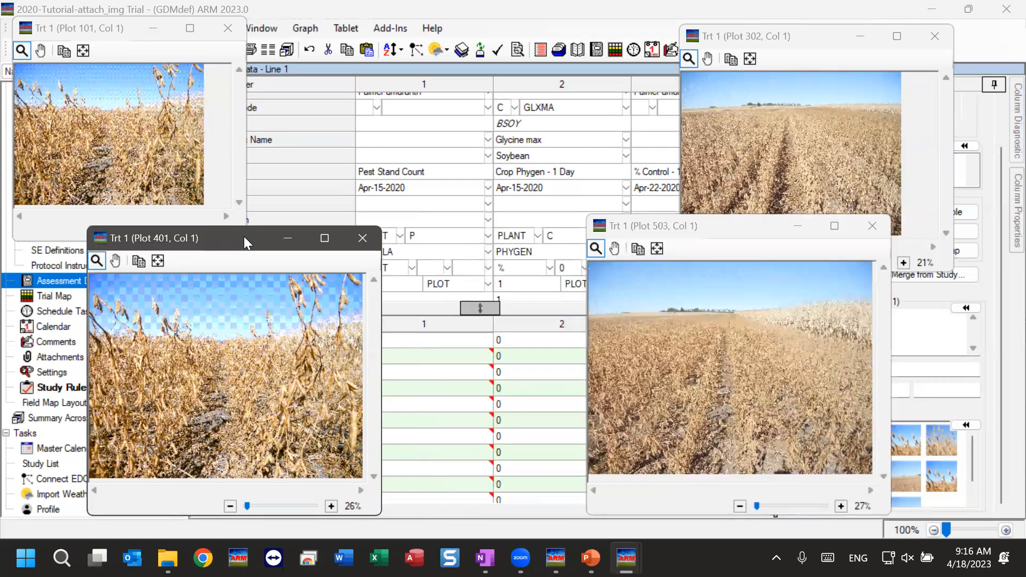
left_click_drag(244, 236, 525, 92)
left_click(339, 420)
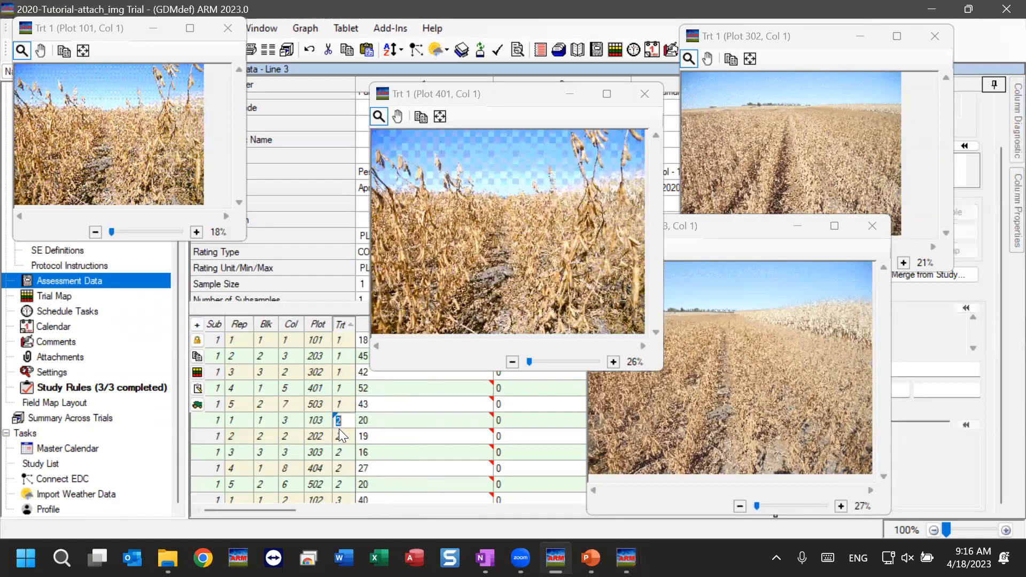
left_click(397, 435)
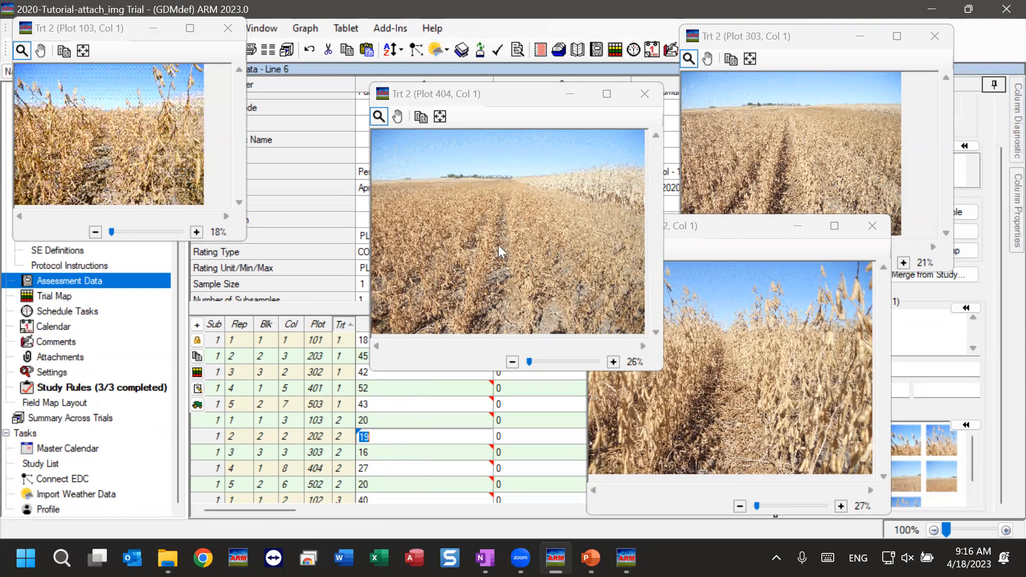
- Spread the plot 404 and plot 502 viewers apart to uncover the assessment columns, and close the image viewers
left_click(507, 100)
left_click_drag(506, 101, 162, 176)
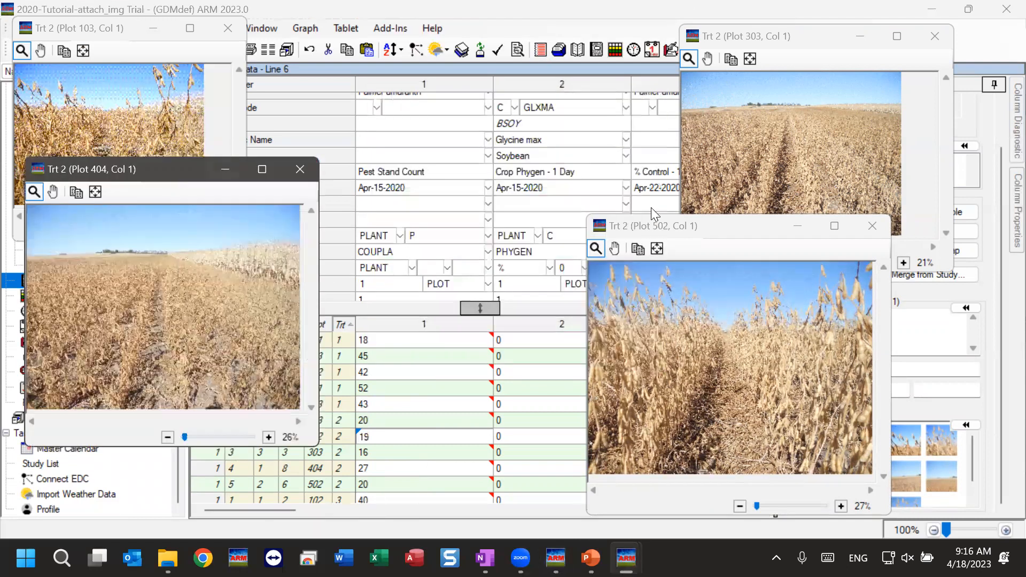
left_click_drag(722, 224, 839, 195)
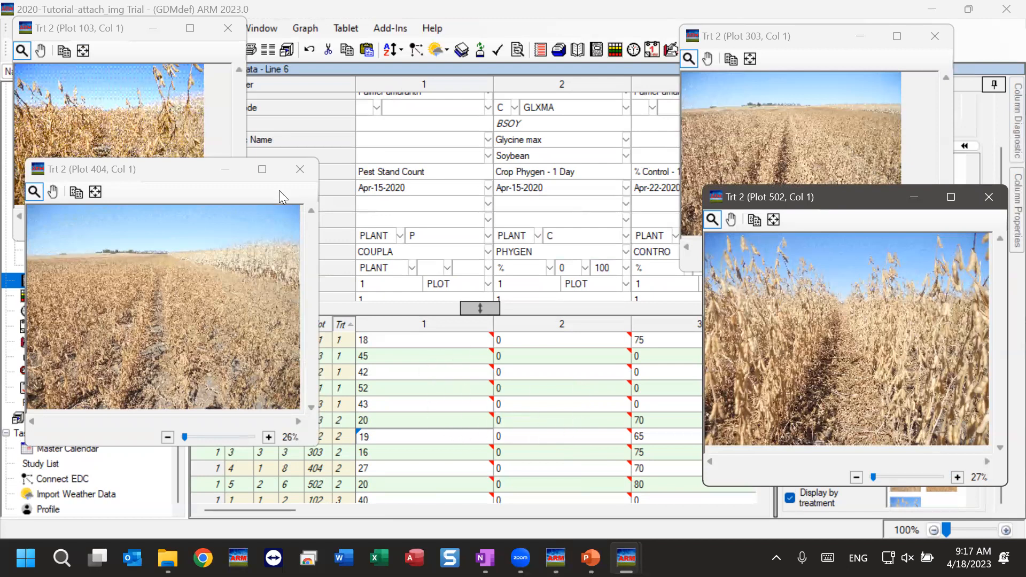
left_click(302, 174)
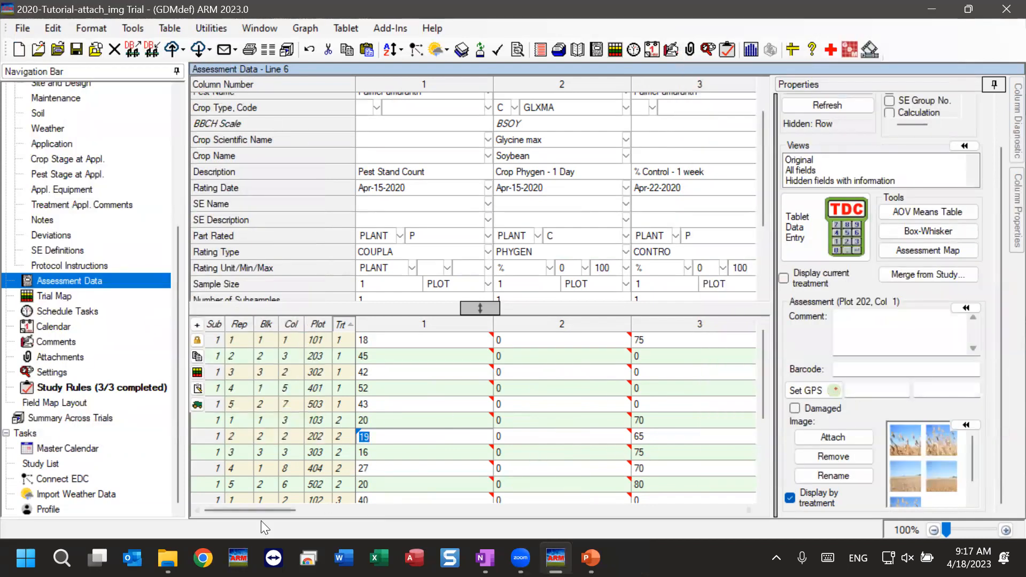
- Select plot 101's column 3 assessment and load all images in the soybeans folder for attaching
left_click_drag(251, 511, 279, 512)
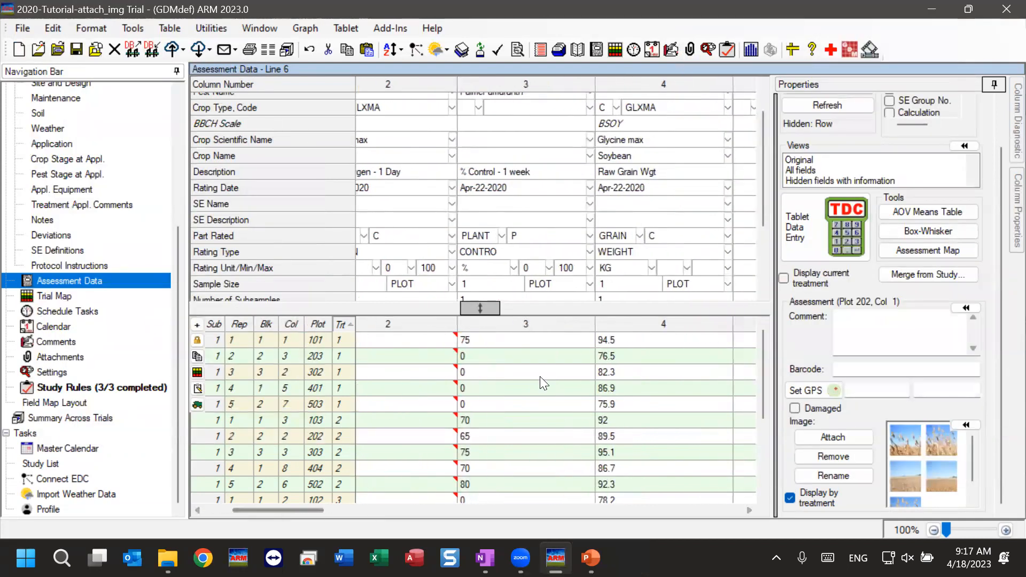
left_click(525, 340)
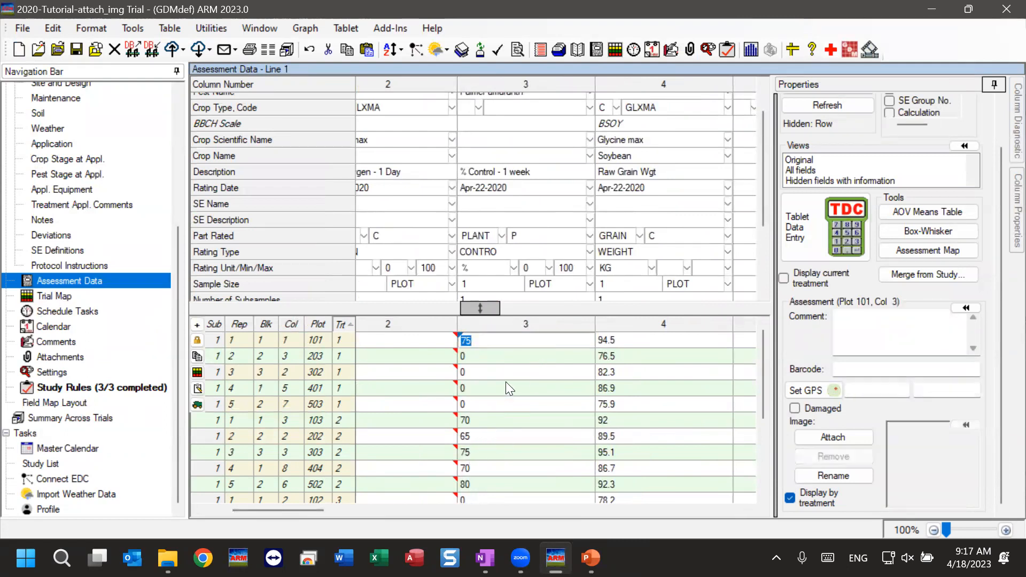
left_click_drag(274, 506, 290, 505)
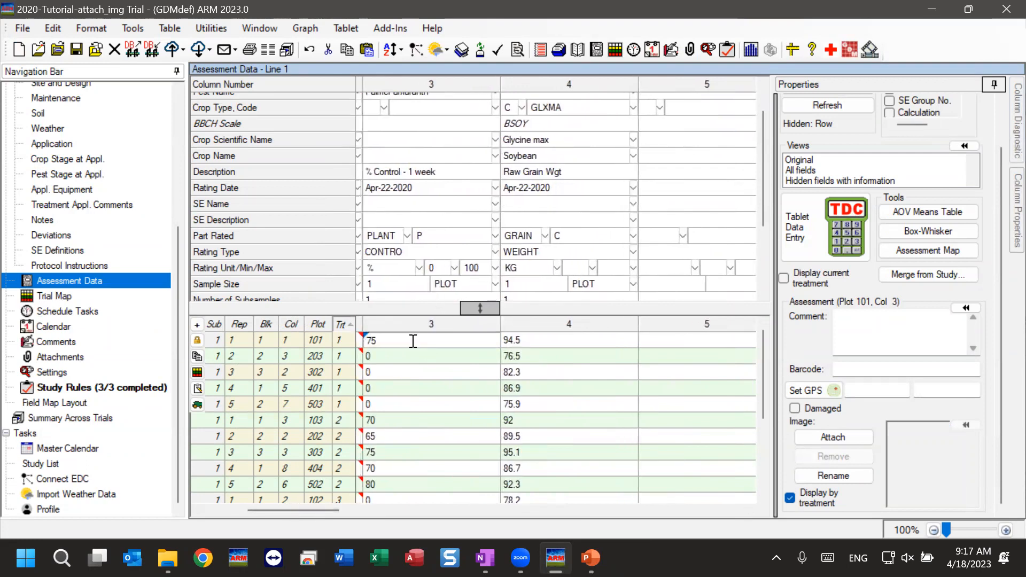
left_click(833, 436)
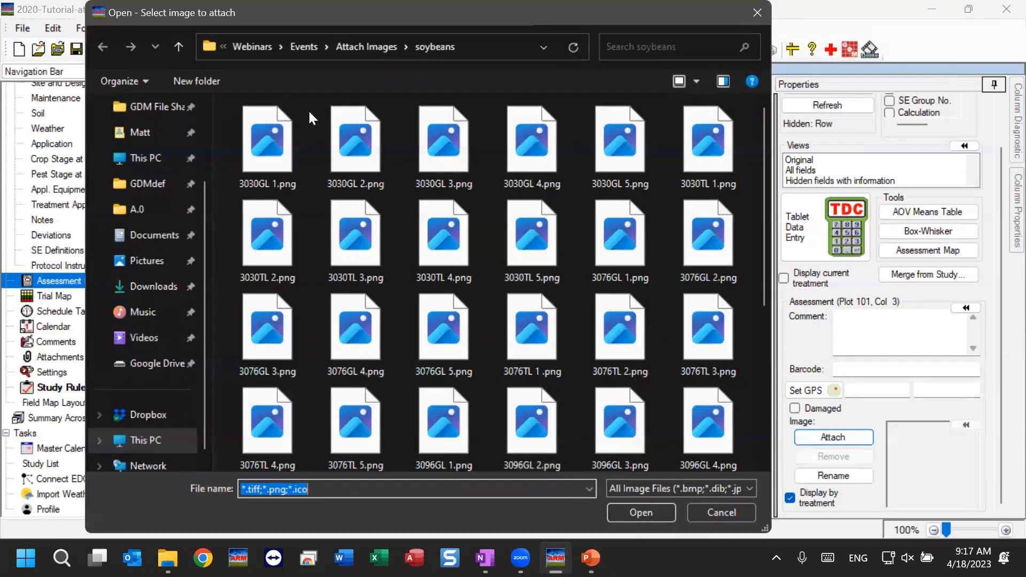
left_click(220, 258)
key("ctrl+a")
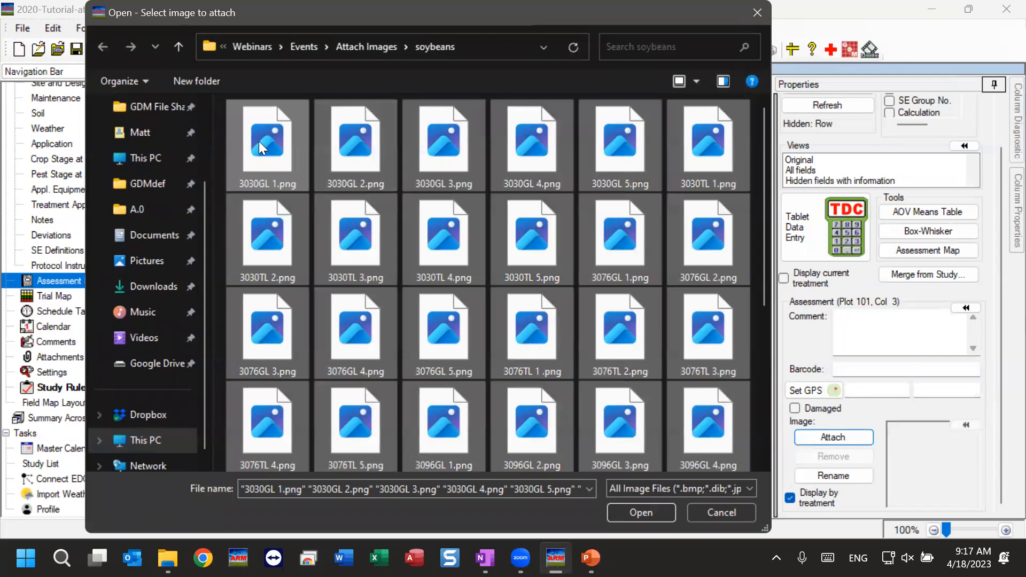
left_click(640, 514)
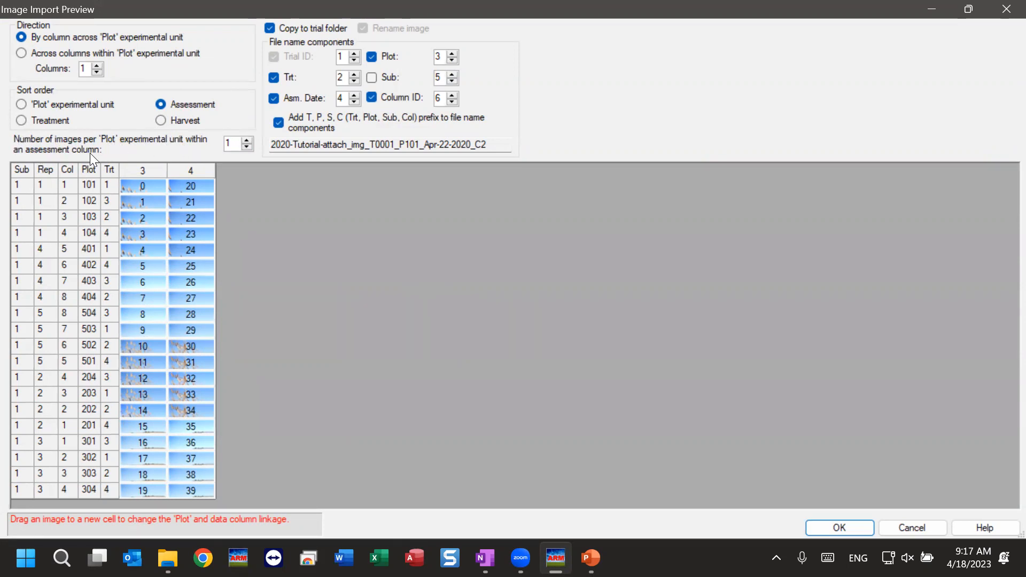
- Preview the import with 2 images per plot within an assessment column, and return to 1
left_click(247, 141)
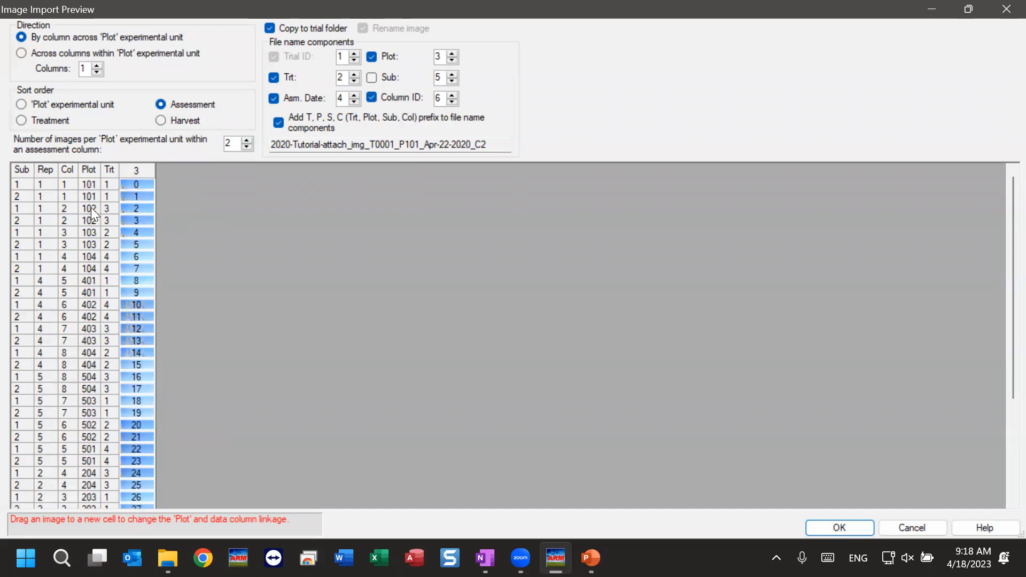
left_click(138, 219)
left_click(133, 246)
left_click(248, 146)
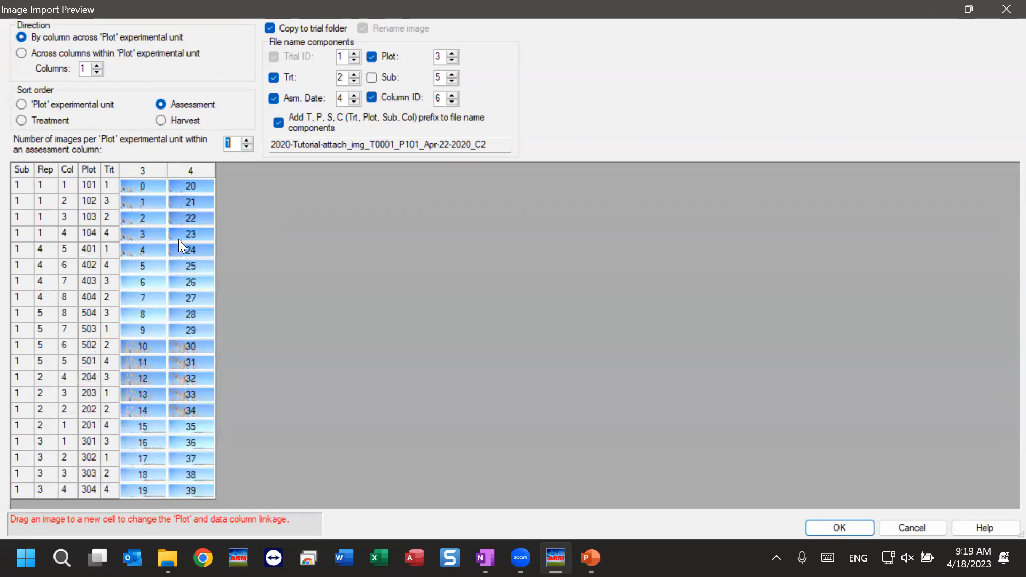
- Trace the column-by-column image order, and set the direction to across columns within the plot experimental unit with 2 columns
left_click(134, 185)
left_click(135, 491)
right_click(137, 491)
left_click(128, 487)
left_click(197, 188)
left_click(95, 70)
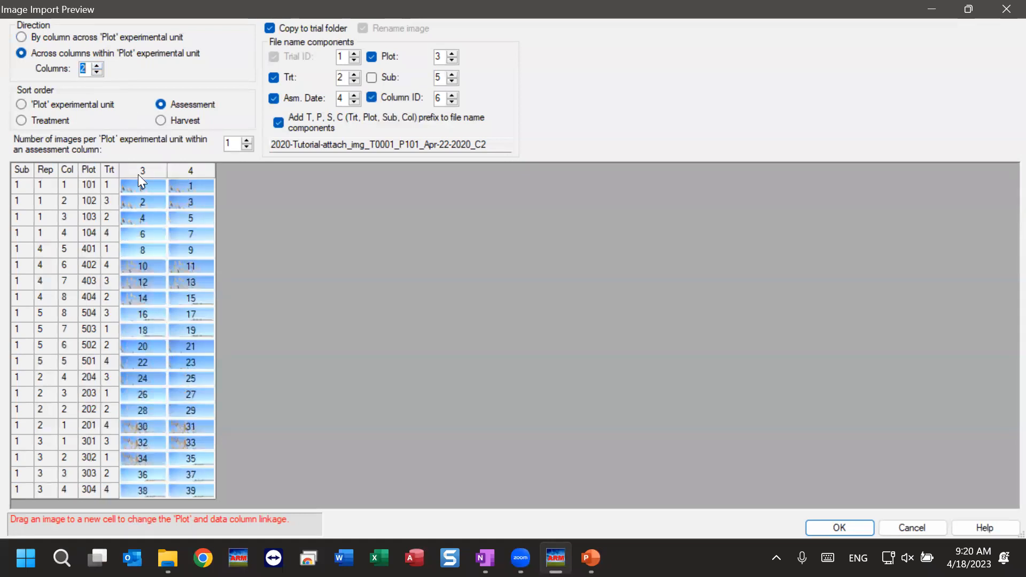
- Examine how images run across columns 3 and 4 for plots 101 and 102, and compare the plot order with the assessment data
left_click(143, 188)
left_click(199, 188)
left_click(132, 202)
left_click(206, 211)
double_click(169, 13)
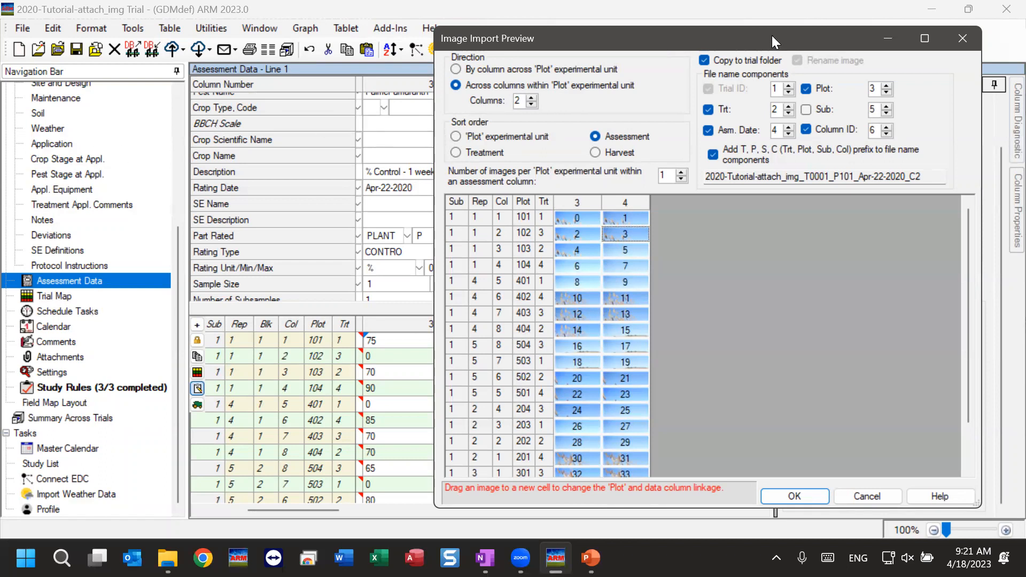
left_click_drag(771, 36, 716, 46)
left_click(829, 41)
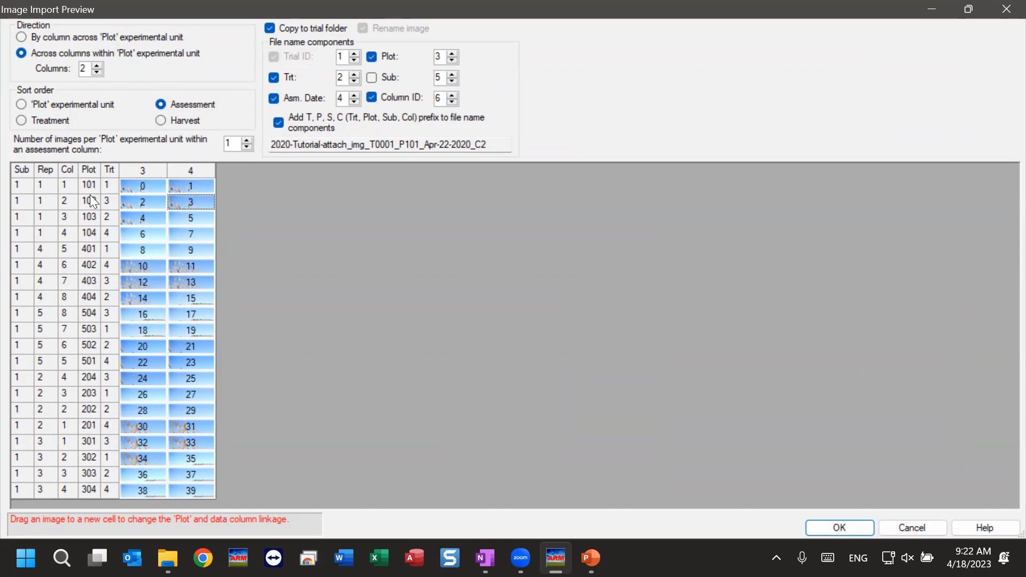
- Preview the image order sorted by plot experimental unit and by treatment, and return to the Assessment sort order
left_click(60, 103)
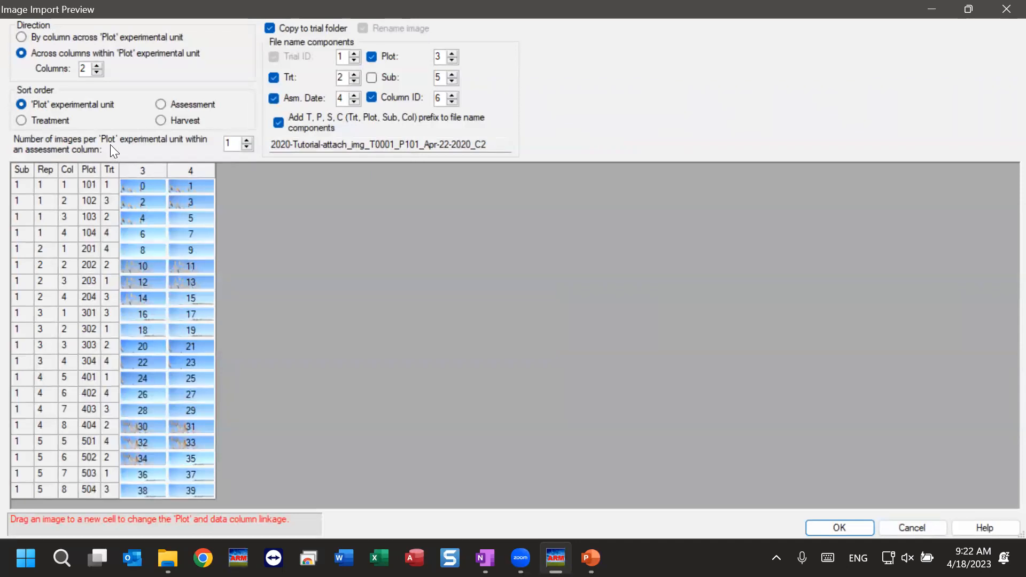
left_click(44, 122)
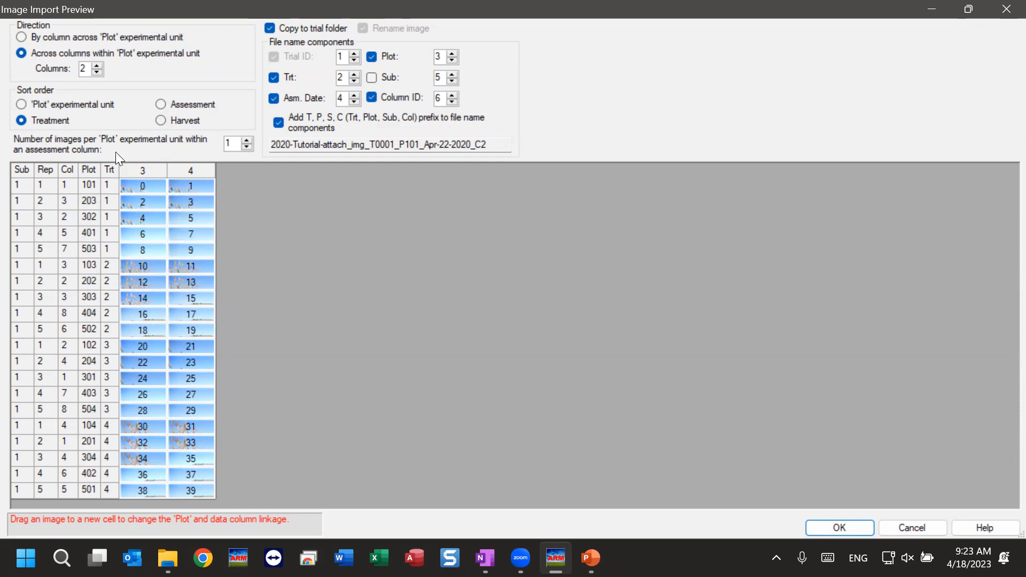
left_click(161, 101)
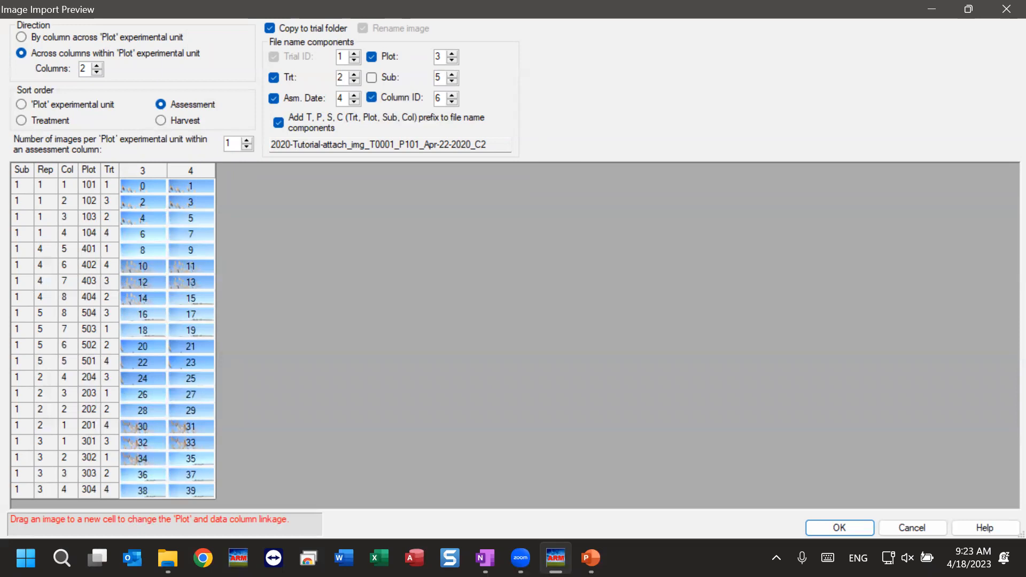
- Switch to File Explorer and look up the trial file 2020-Tutorial-attach_img.dat0 in the Attach Images folder
key("alt+Tab")
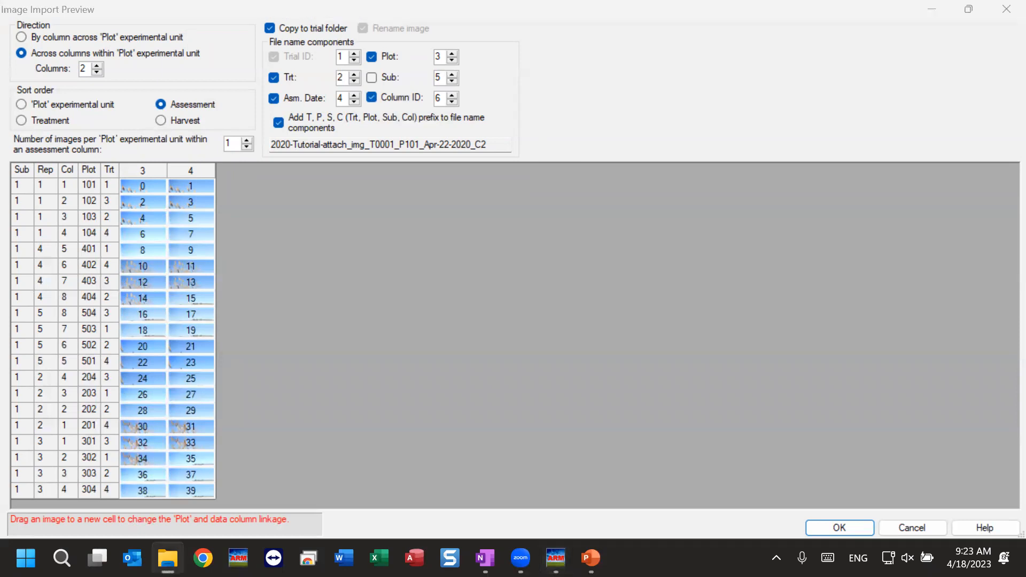
left_click_drag(1025, 64, 451, 64)
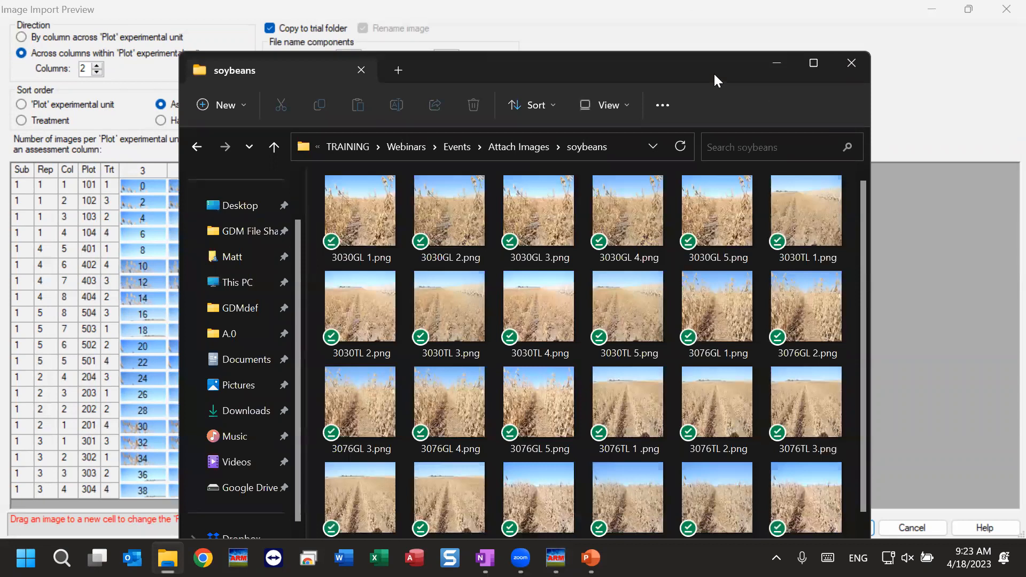
left_click_drag(714, 72, 750, 30)
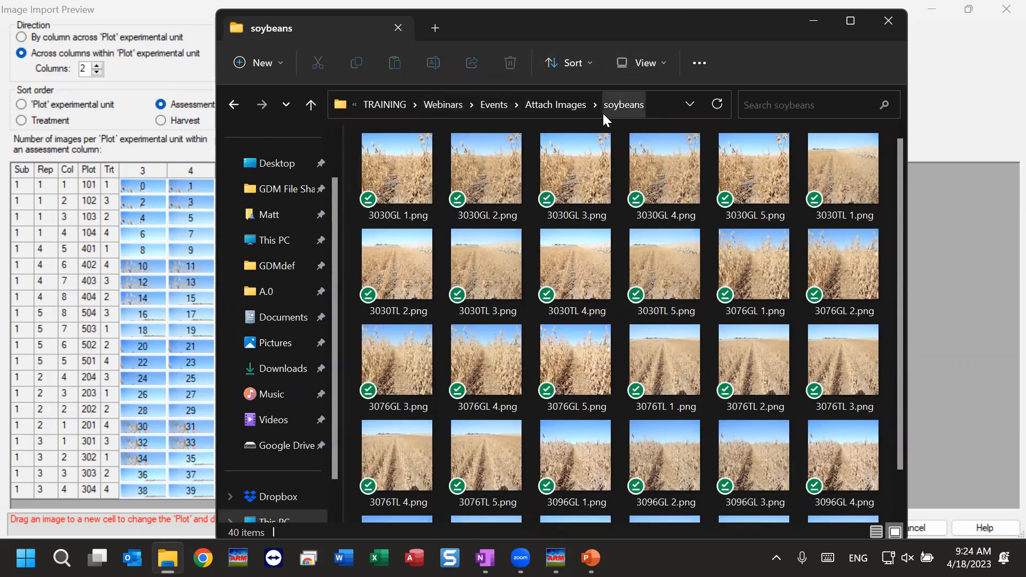
left_click(557, 107)
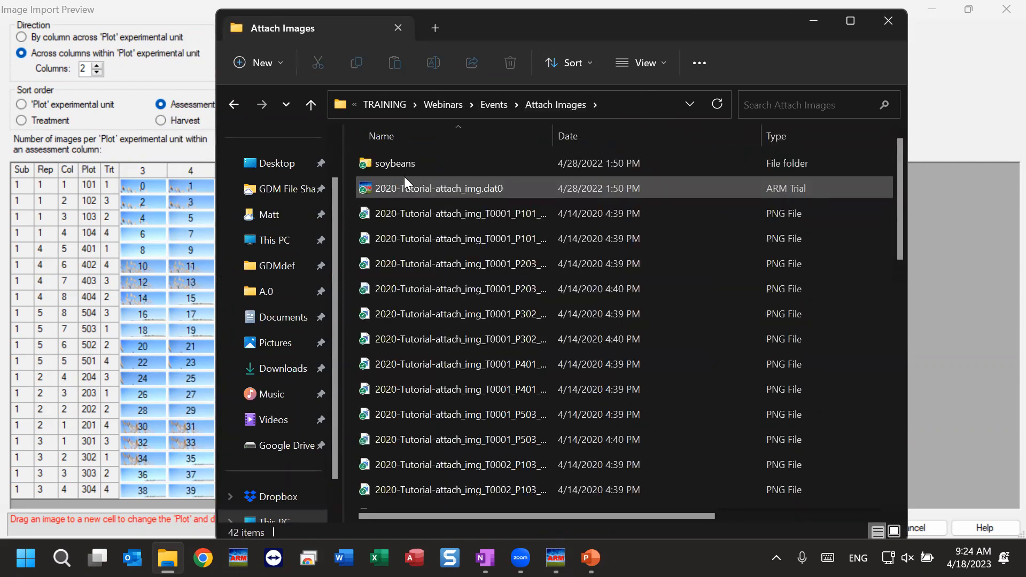
left_click(389, 188)
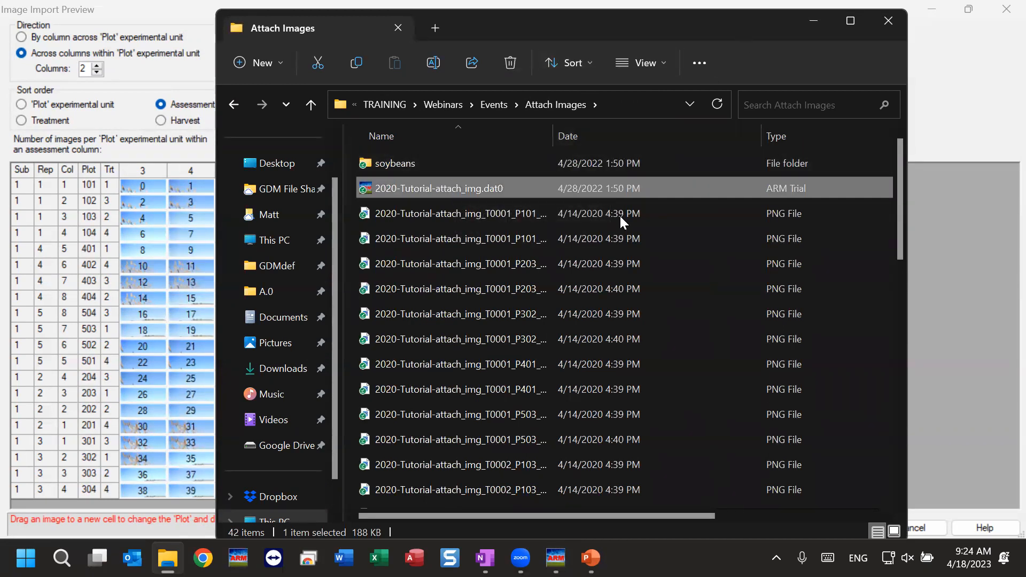
- Open the soybeans folder, review the original names of images 3030GL 1 to 3030GL 4, and return to the import preview
double_click(406, 160)
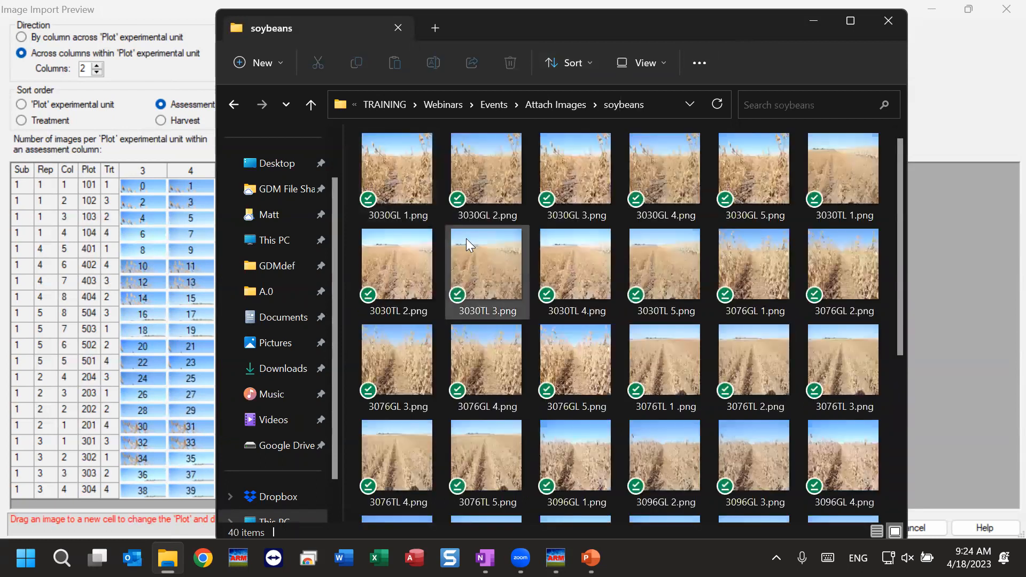
left_click(384, 217)
left_click(470, 216)
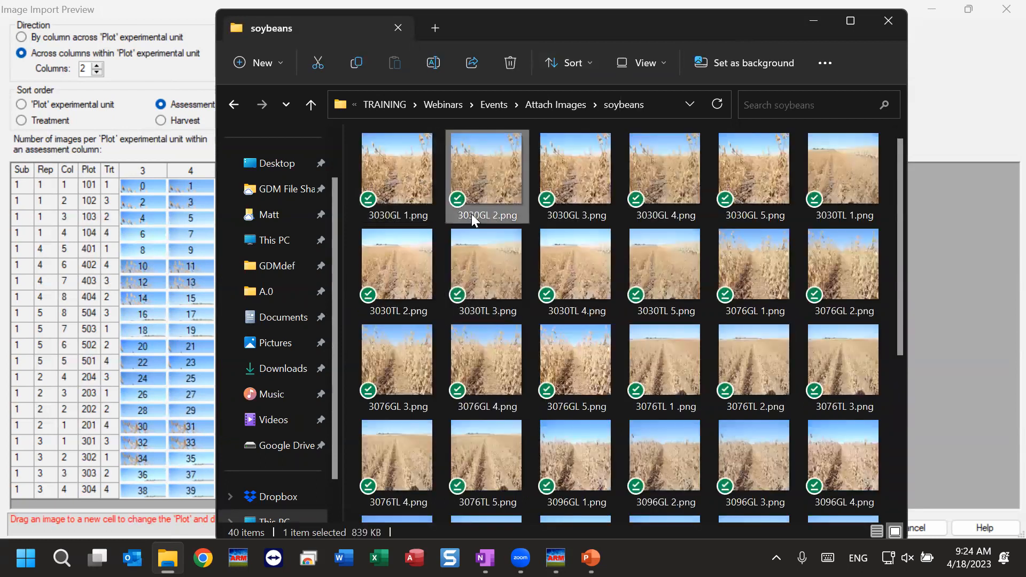
left_click(577, 214)
left_click(665, 221)
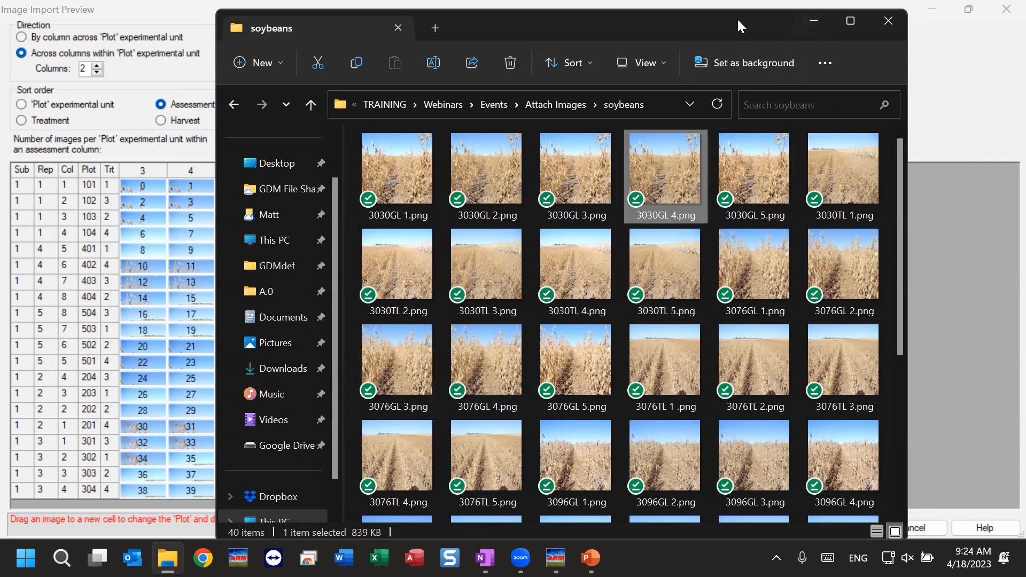
left_click(814, 21)
left_click(394, 213)
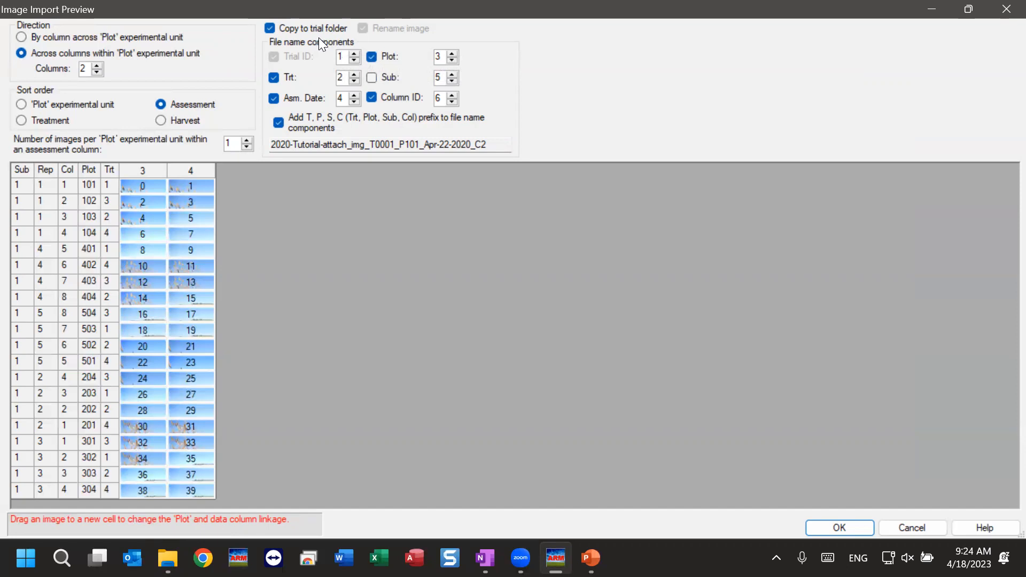
- Turn off copying to the trial folder in favour of renaming images, and preview the file name without Column ID before including it again
mouse_move(325, 30)
left_click(294, 31)
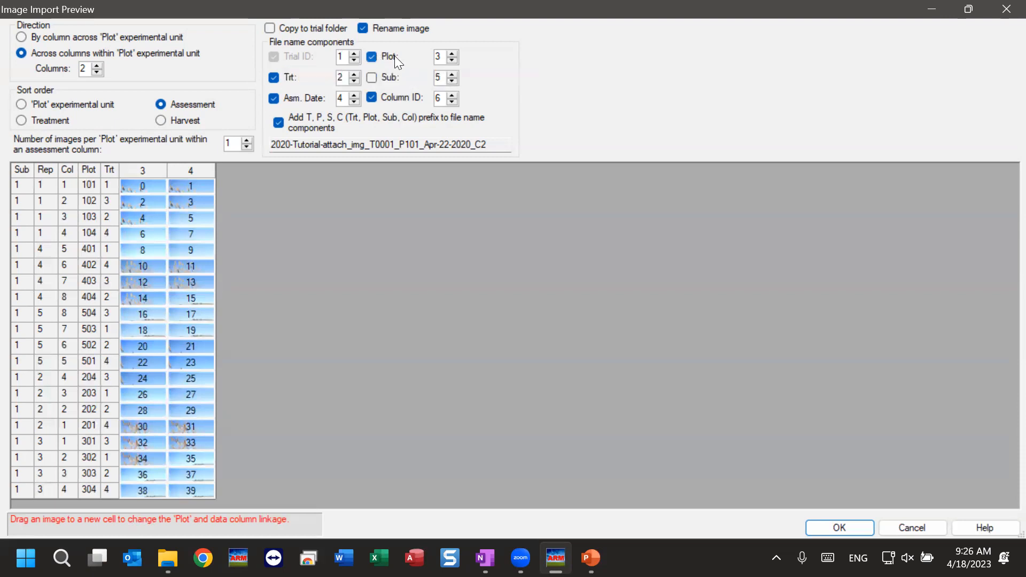
left_click(370, 97)
left_click_drag(271, 143, 427, 143)
left_click(476, 141)
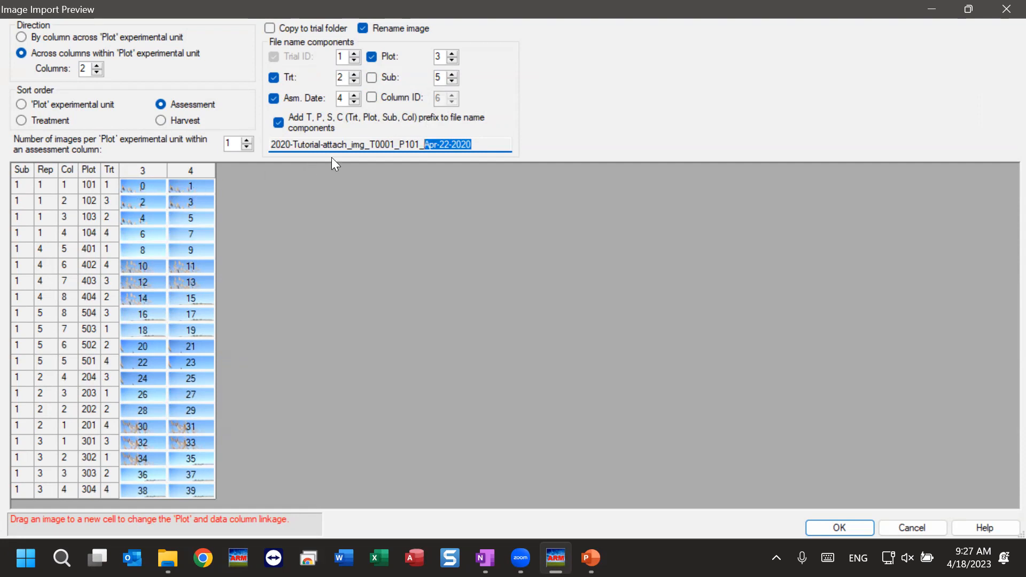
left_click(373, 98)
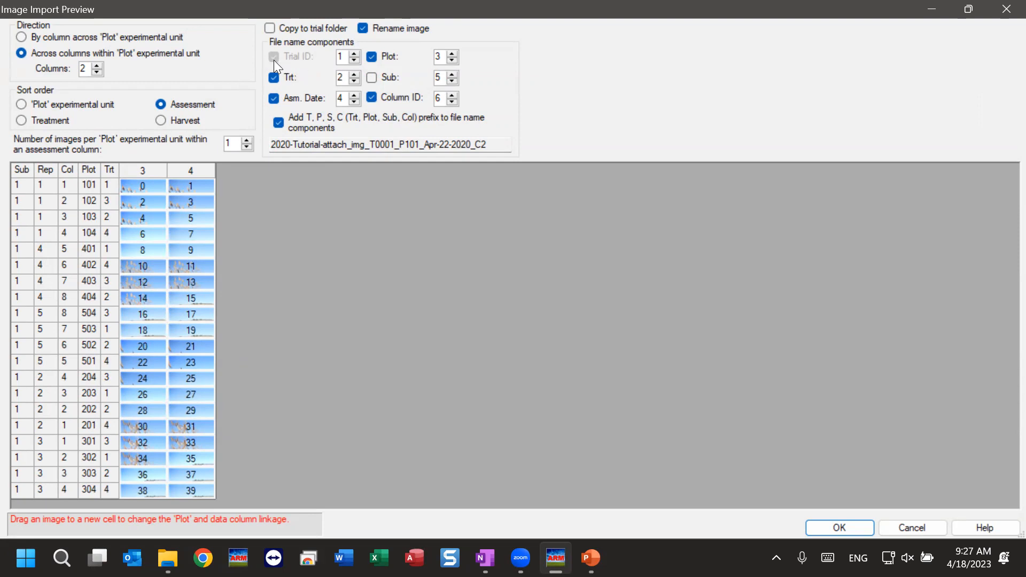
- Compare the Trial ID part of the sample file name with the open trial's name behind the import preview, and maximize the preview again
double_click(221, 11)
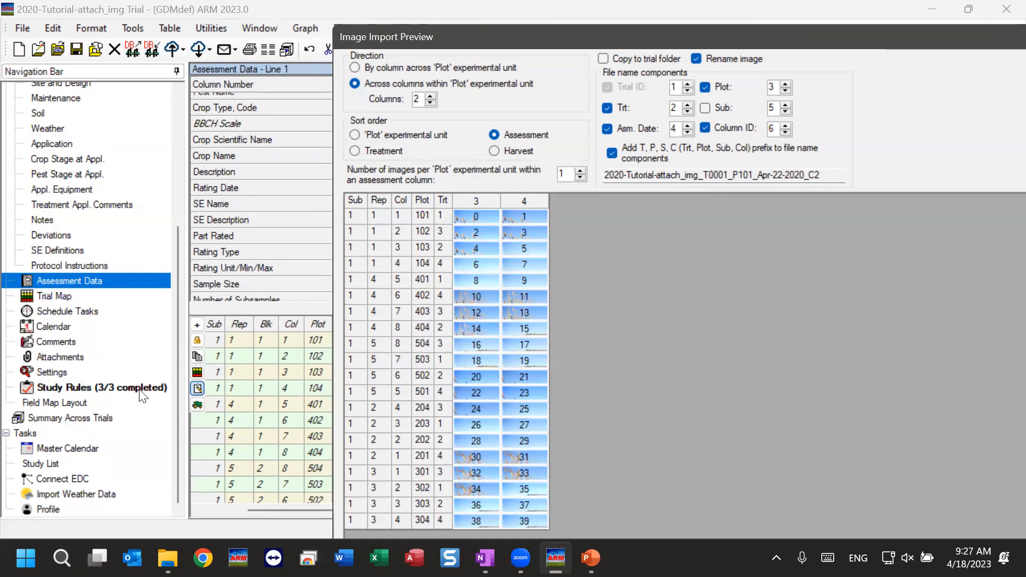
double_click(679, 87)
left_click(678, 88)
left_click_drag(604, 176, 699, 177)
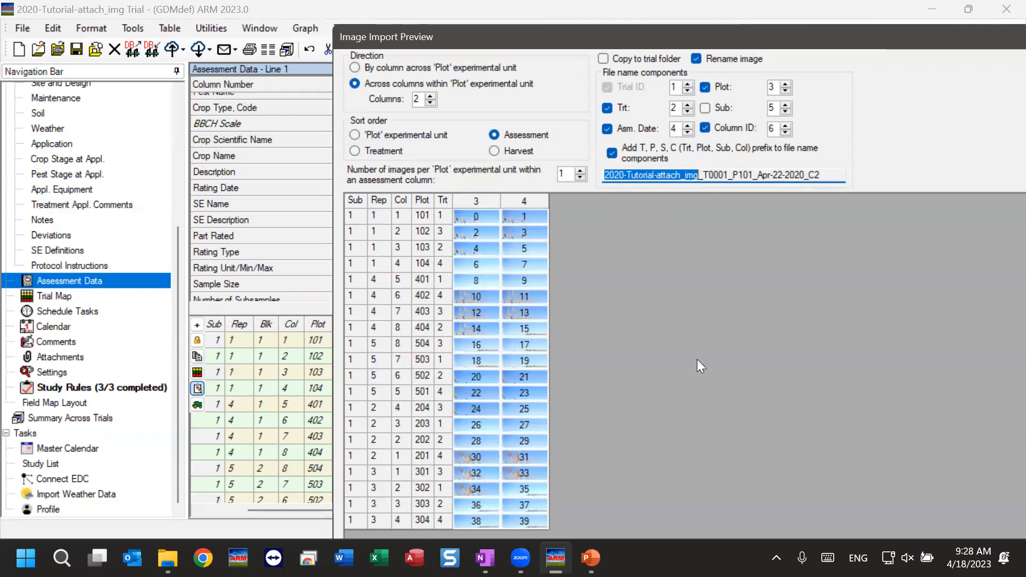
double_click(809, 41)
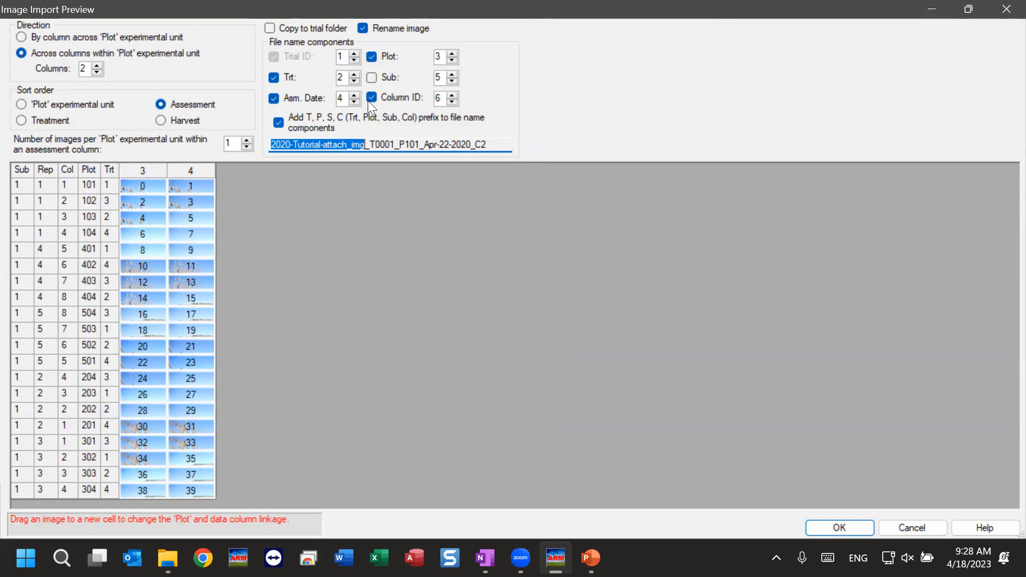
- Preview the file name with Trial ID in position 2, and return Trial ID to position 1
left_click(354, 54)
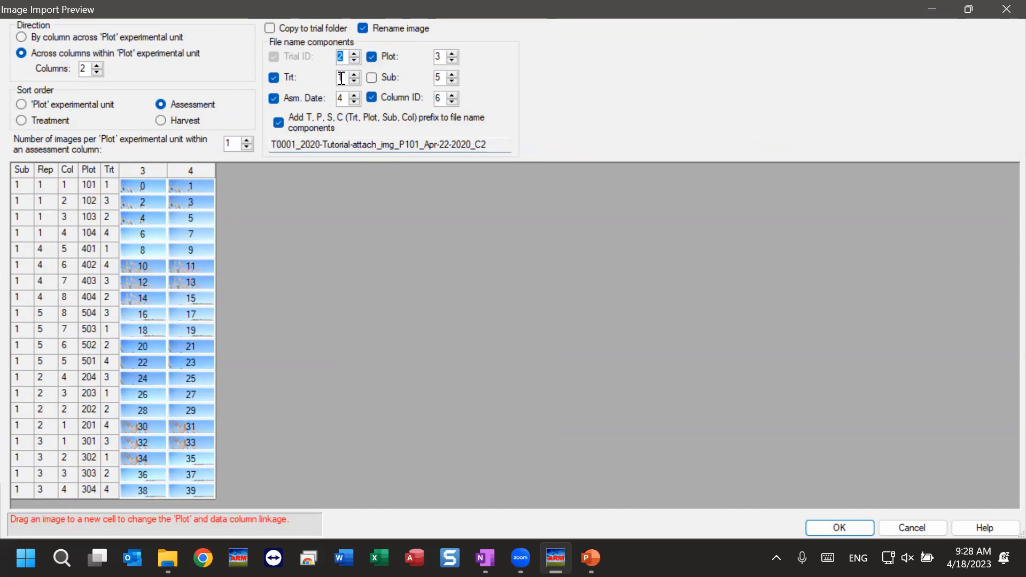
left_click_drag(270, 143, 297, 143)
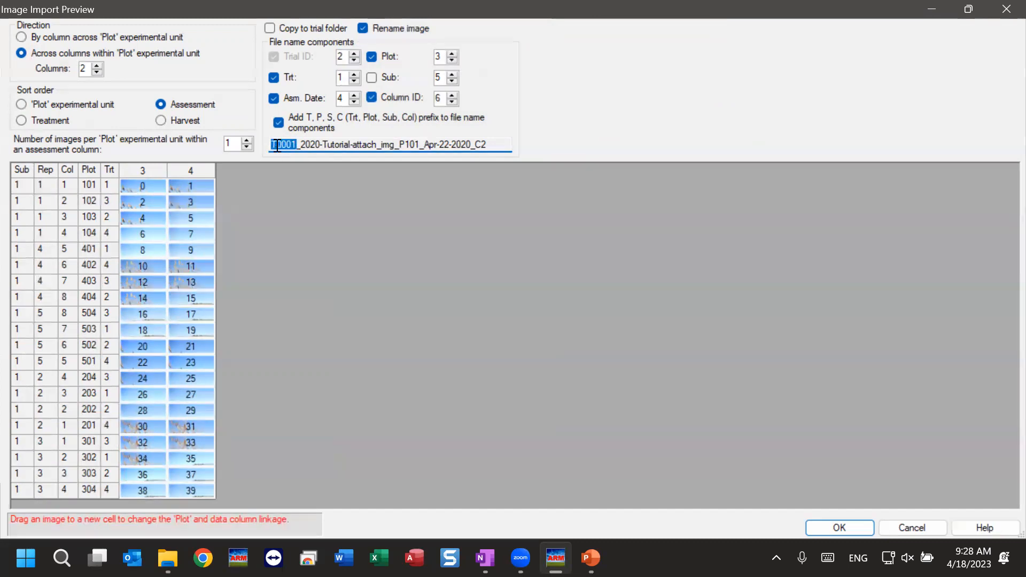
left_click_drag(300, 146, 482, 146)
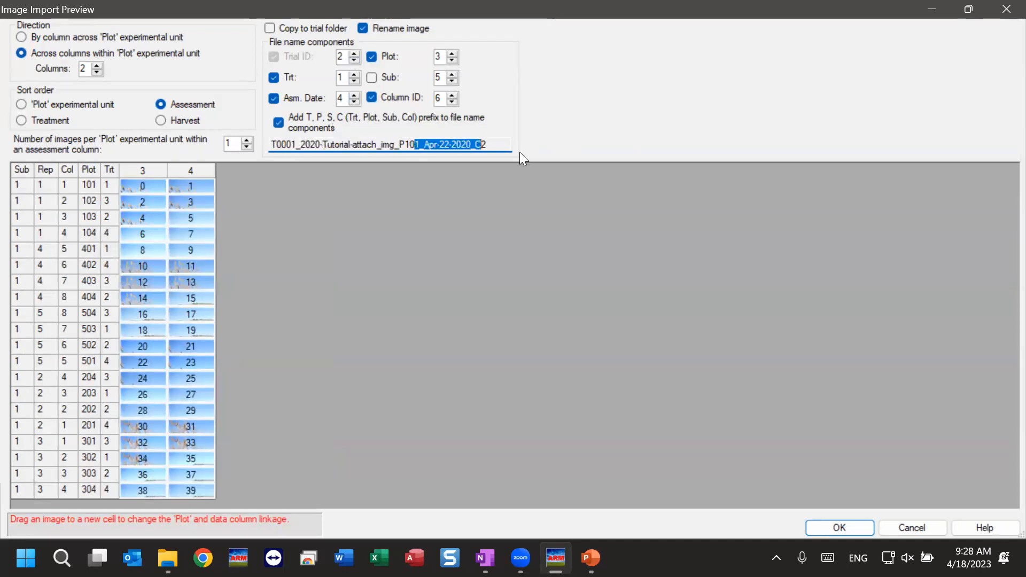
left_click(353, 59)
left_click(355, 52)
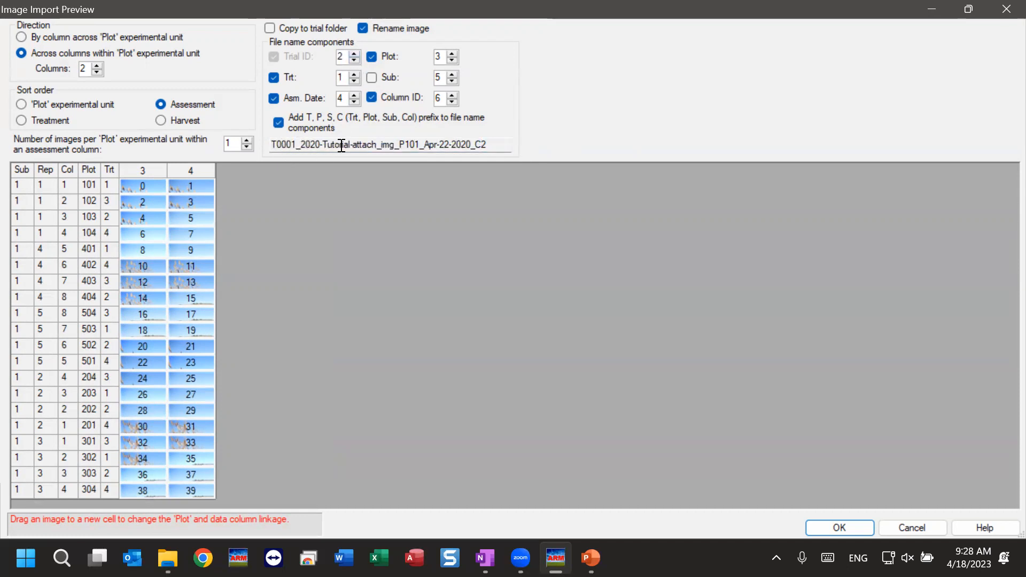
left_click(352, 60)
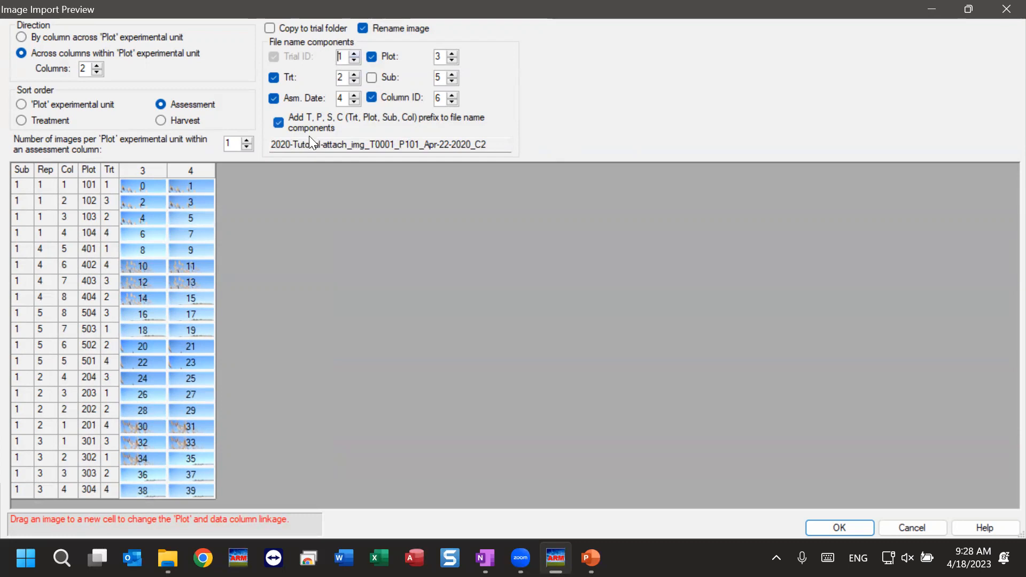
- Examine how the Trial ID position setting relates to the opening part of the sample file name
left_click_drag(366, 144, 206, 143)
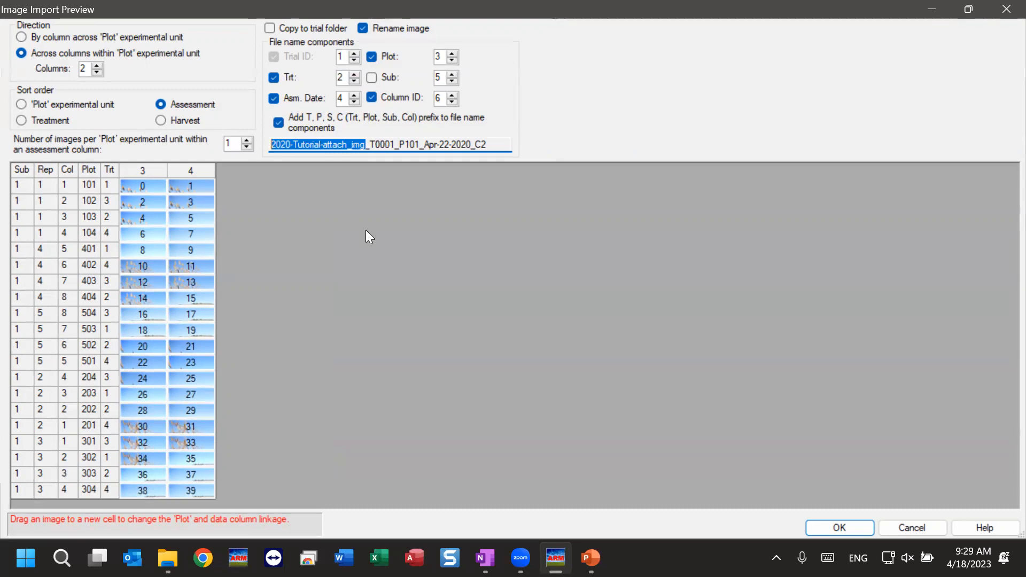
double_click(348, 56)
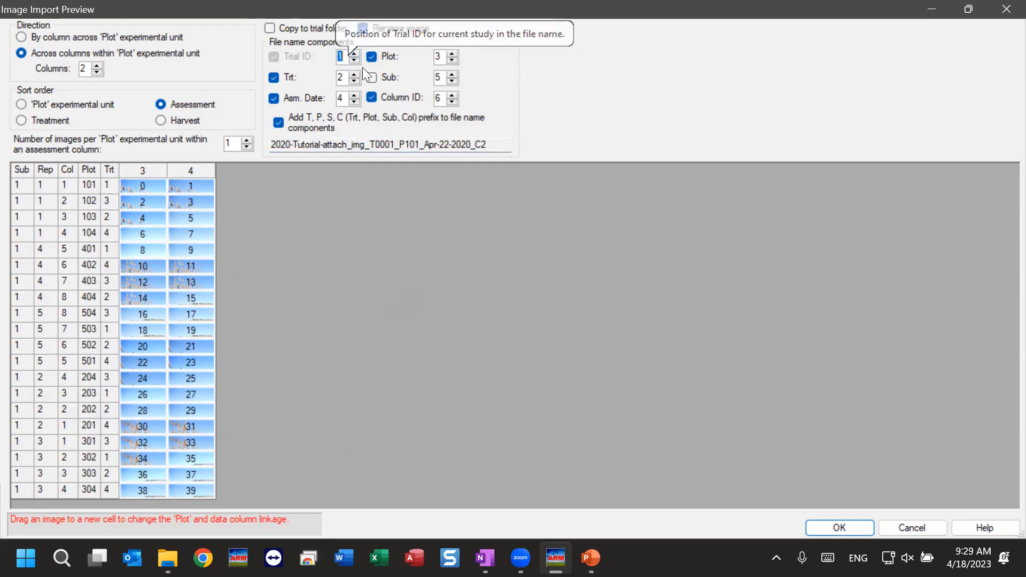
left_click(376, 149)
double_click(343, 57)
left_click_drag(275, 143, 365, 143)
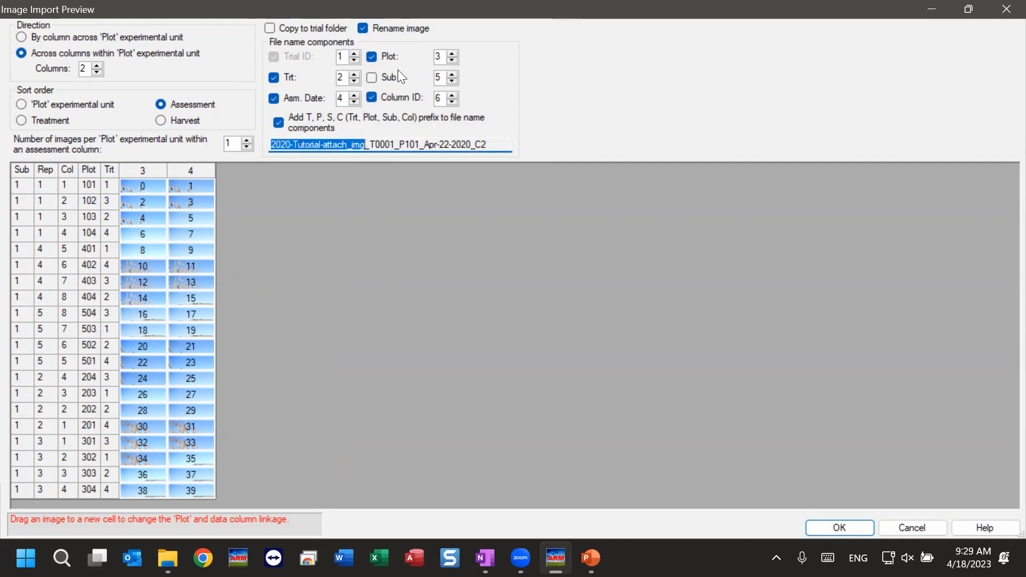
- Try shifting the assessment date's position in the file name, return it to 4, and highlight the treatment part T0001
left_click(354, 101)
left_click(354, 95)
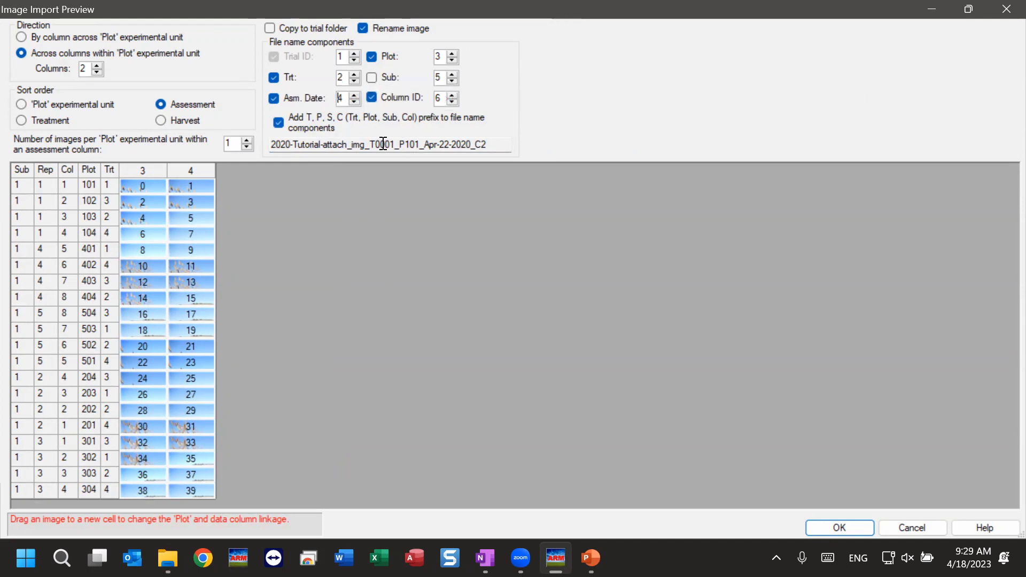
left_click_drag(369, 143, 398, 143)
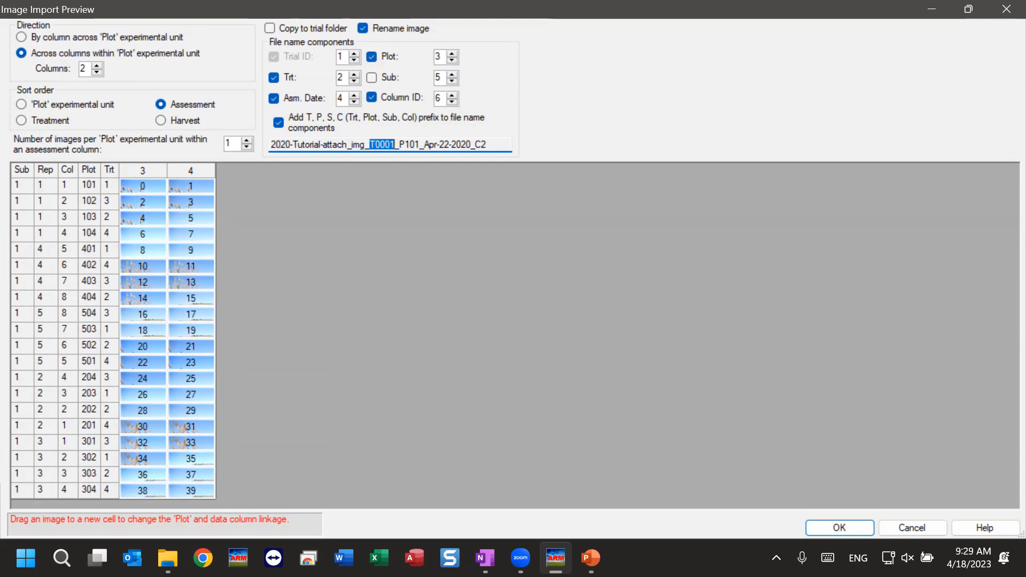
- Switch to File Explorer, open the Attach Images folder, and widen the Name column to show full file names
left_click(167, 558)
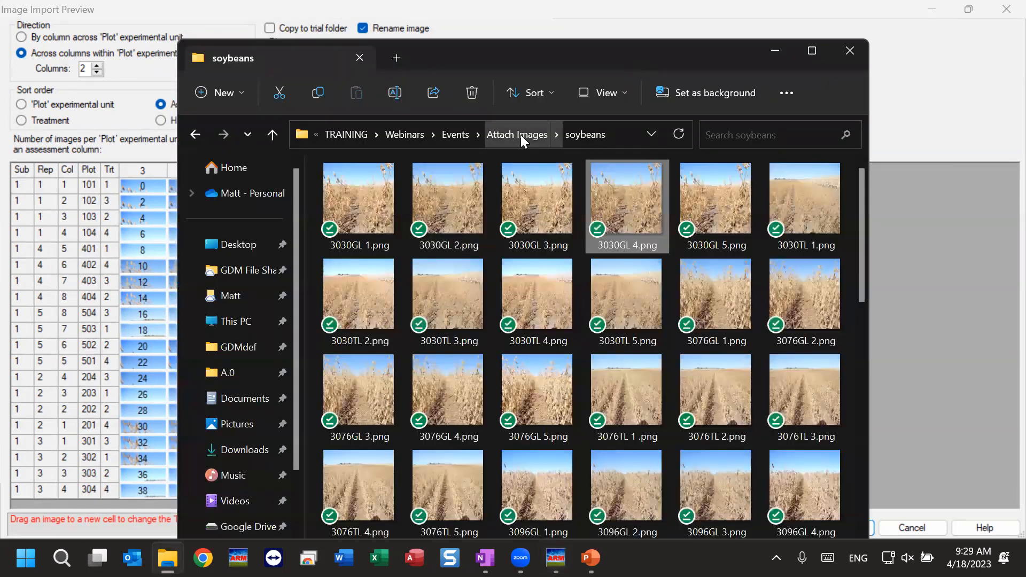
left_click(521, 134)
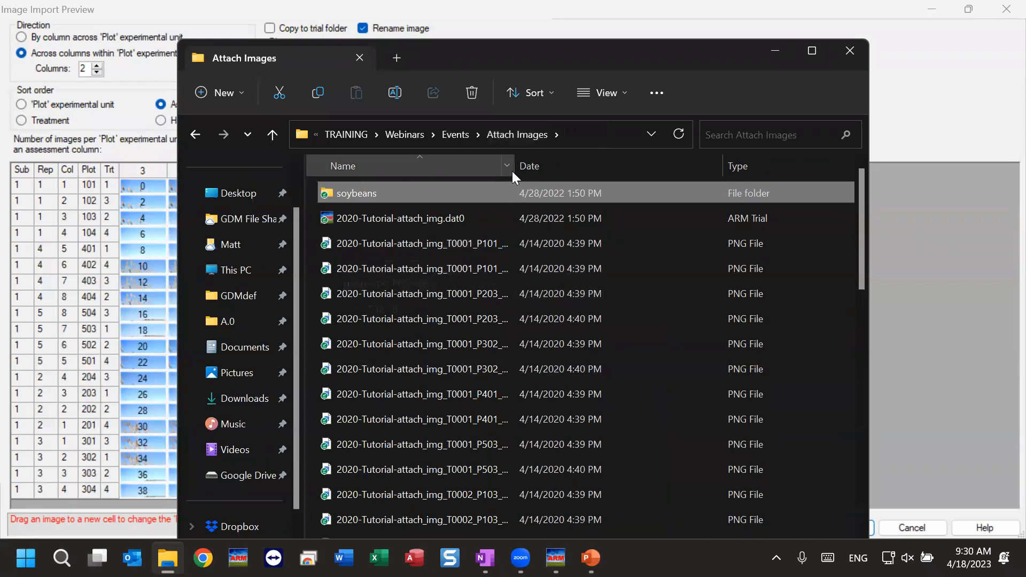
left_click_drag(517, 168, 627, 167)
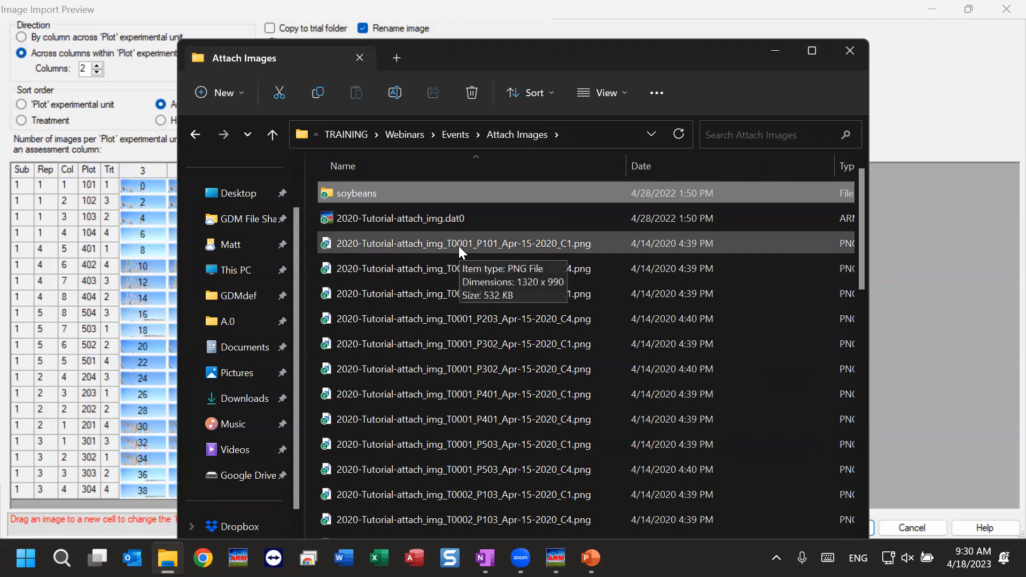
- Reverse the name sort of the Attach Images files, look through the renamed images by treatment and plot, and return to the import preview
left_click(397, 243)
left_click(447, 166)
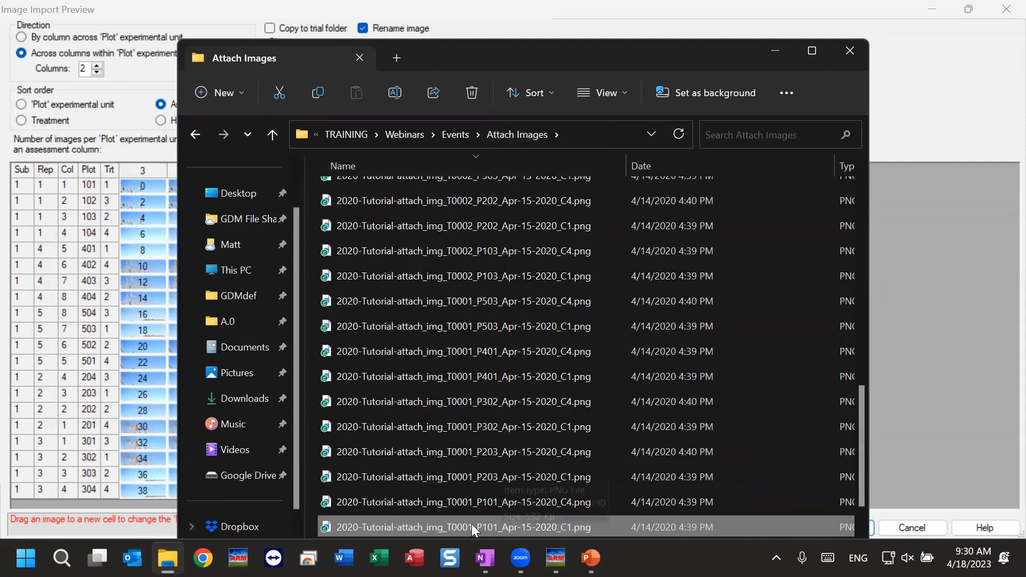
mouse_move(484, 558)
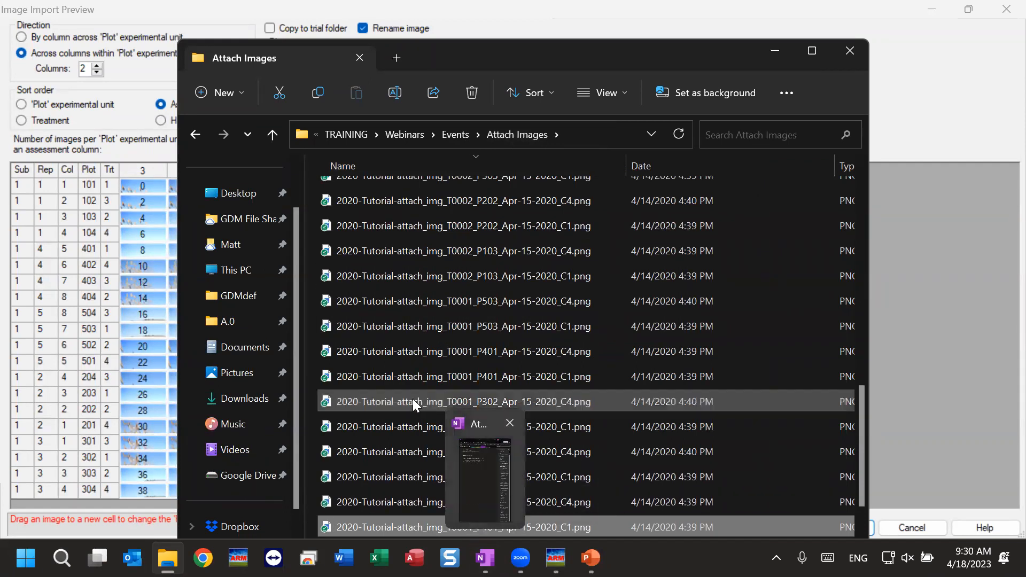
scroll(458, 338, "up", 5)
scroll(452, 301, "up", 3)
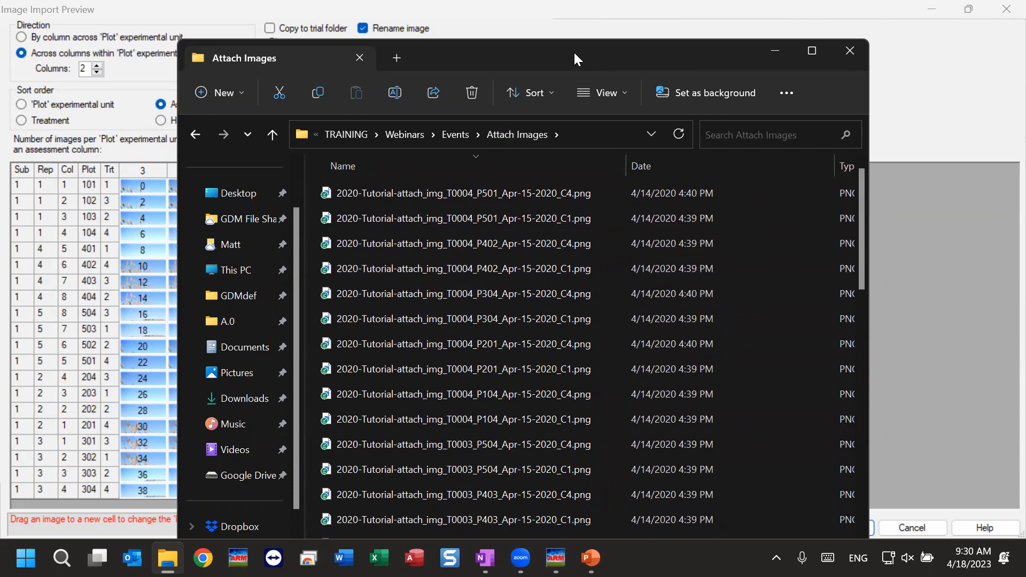
left_click(581, 25)
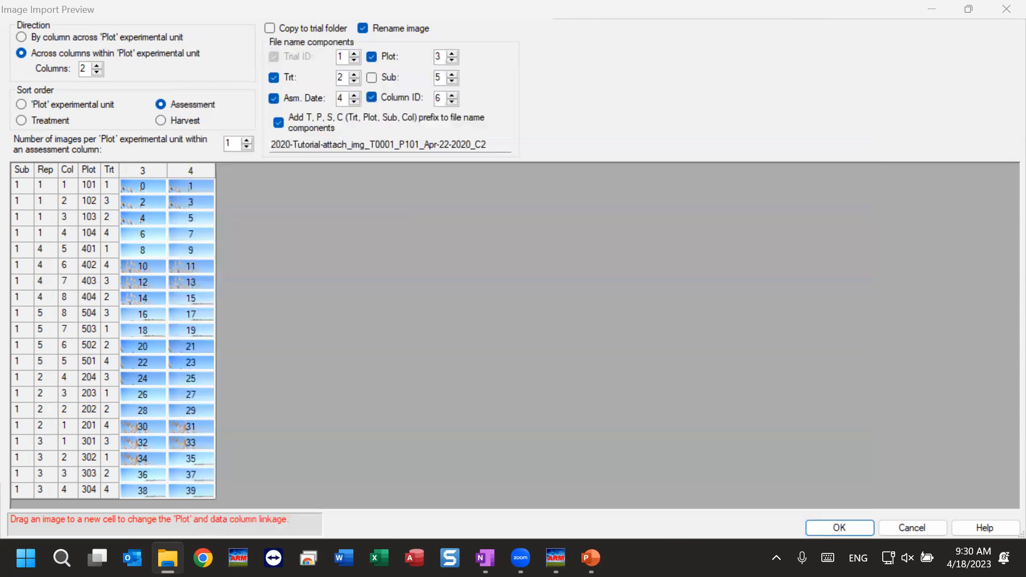
- Preview the file name without the T, P, S, C prefixes, and add the prefixes back
left_click(303, 119)
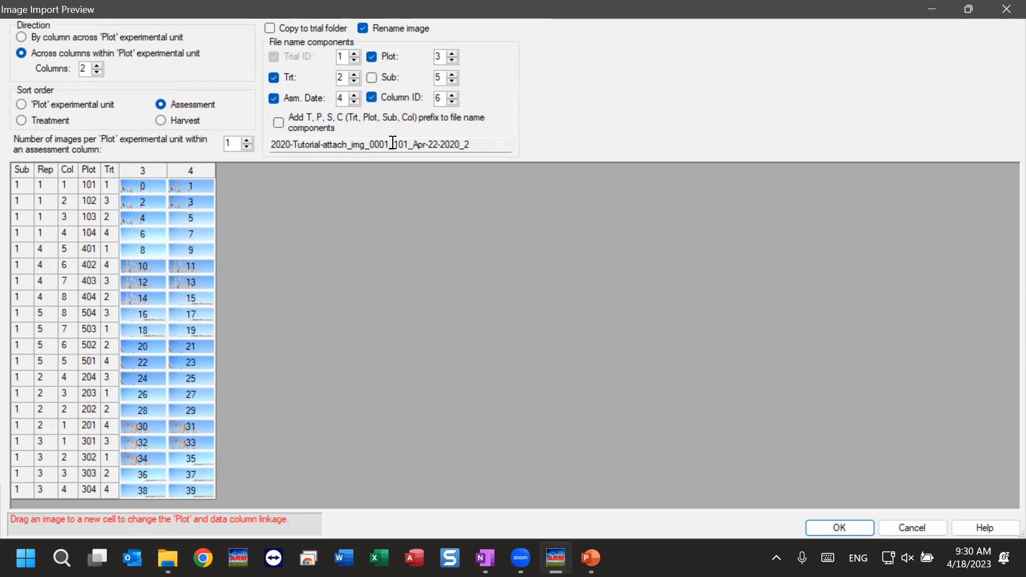
left_click(280, 121)
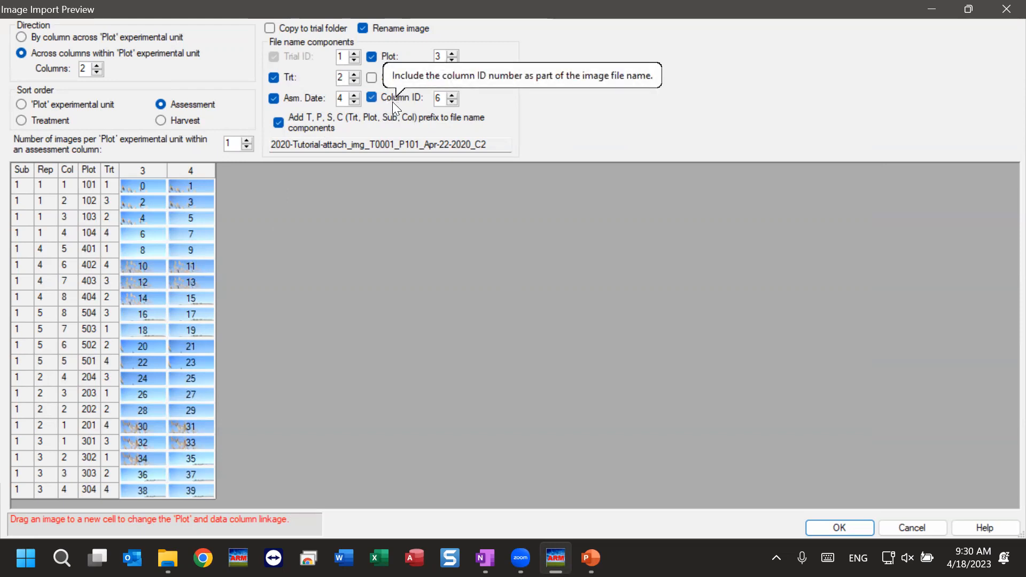
left_click(487, 144)
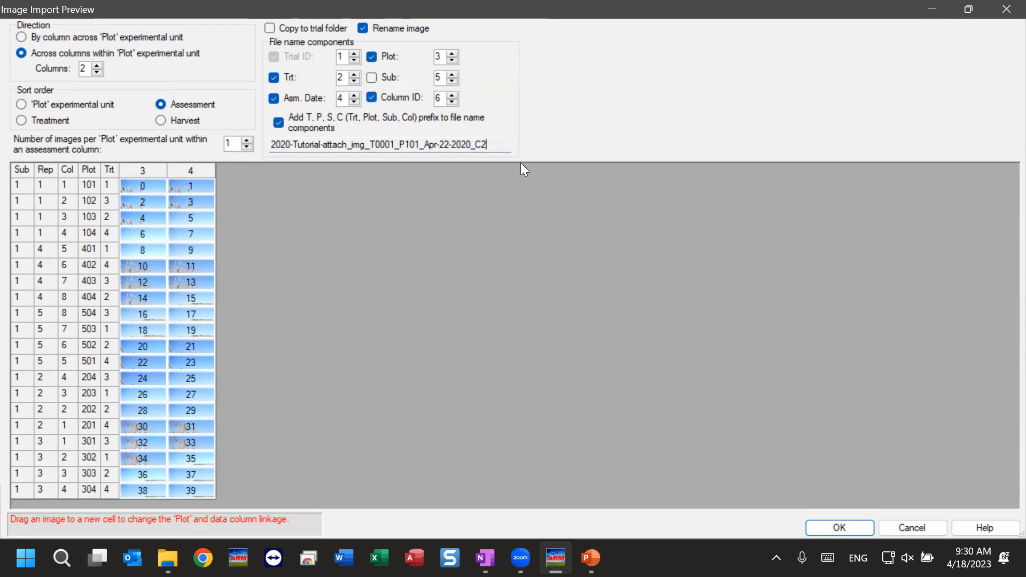
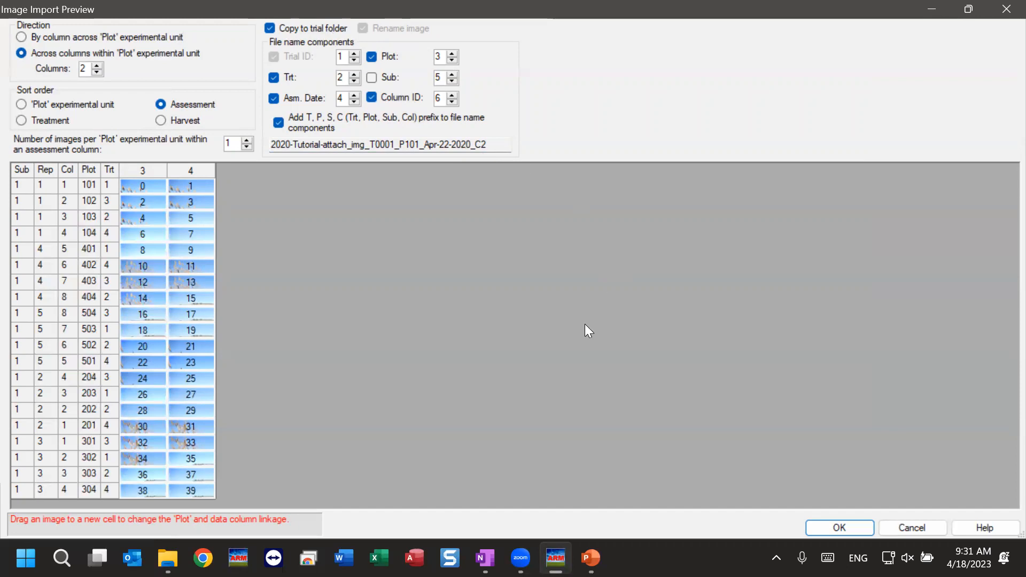
- Finish the image import with copying to the trial folder turned on, and return to the plot 101 assessment in column 3
left_click(855, 529)
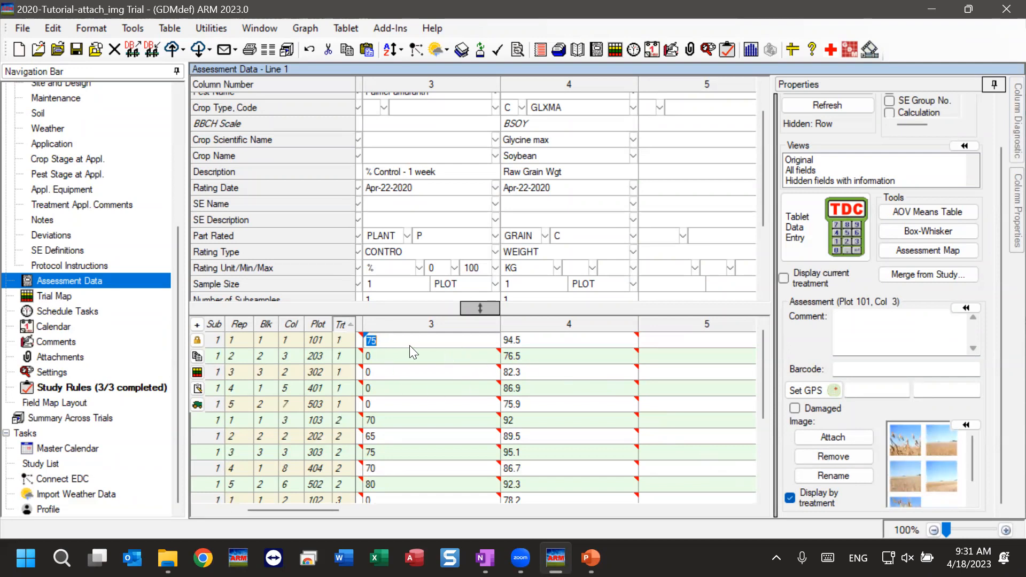
key("Down")
key("Up")
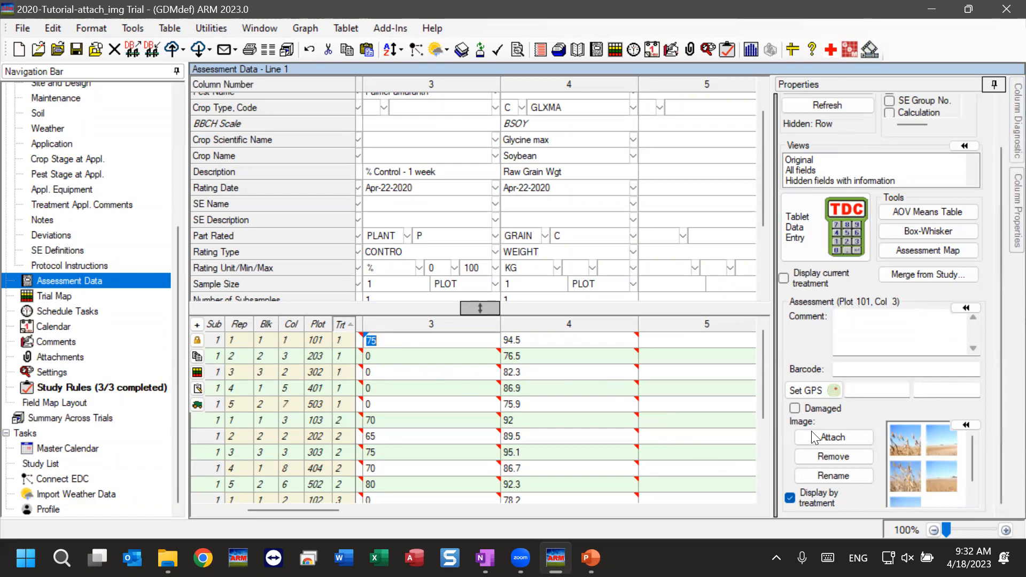
- Turn off image display by treatment, and view the column 3 images of plots 203, 302 and 401 one by one
left_click(789, 498)
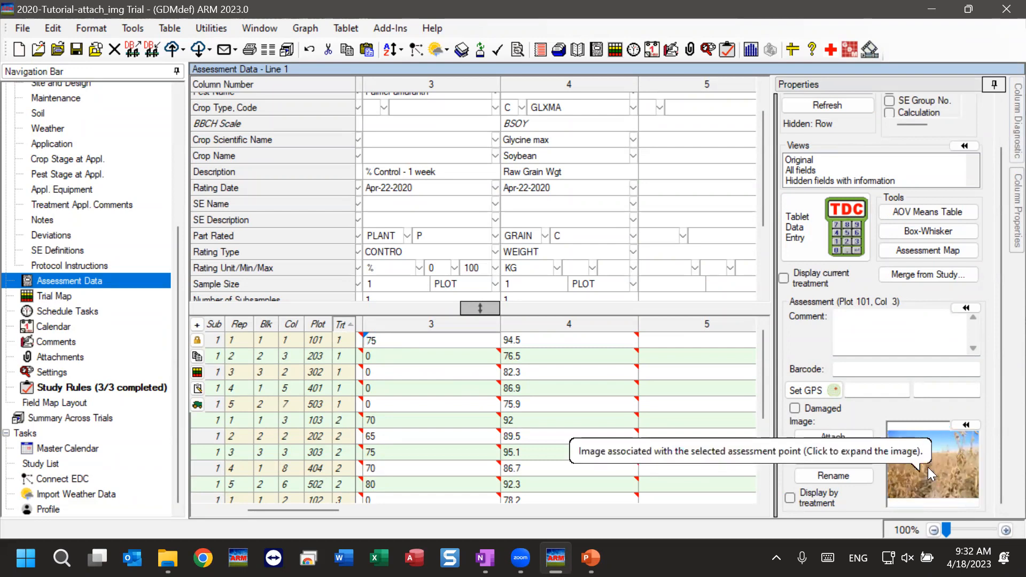
left_click(396, 356)
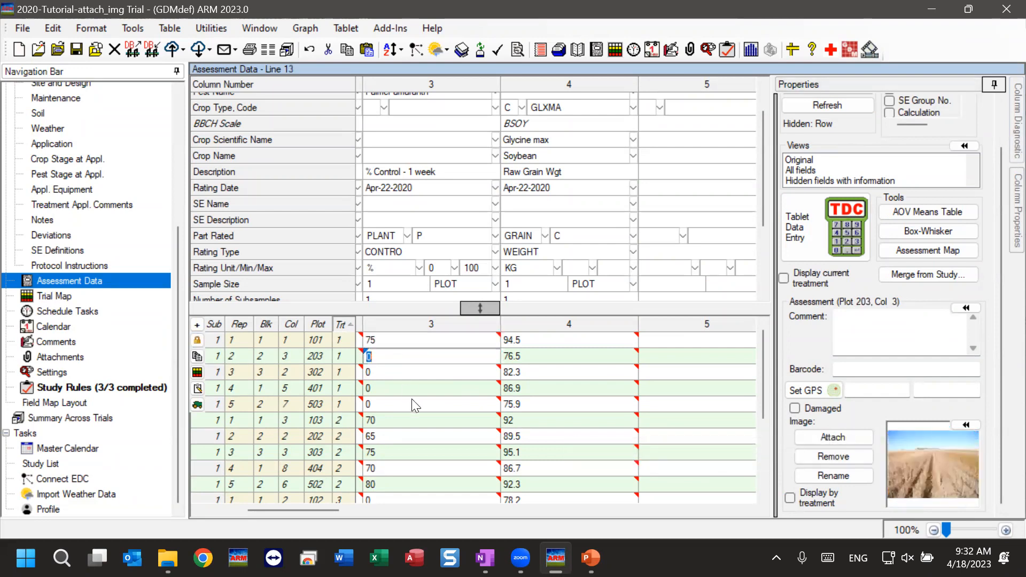
left_click(418, 372)
left_click(410, 390)
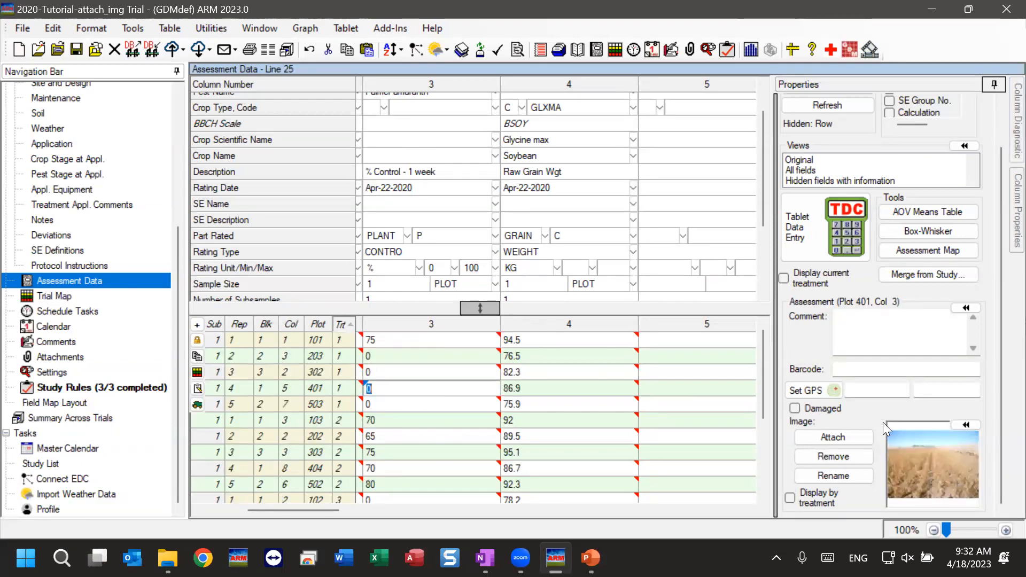
- Expand plot 401's image in its own window, enlarge and fit it, inspect it at different zoom levels, and close the window
left_click(965, 425)
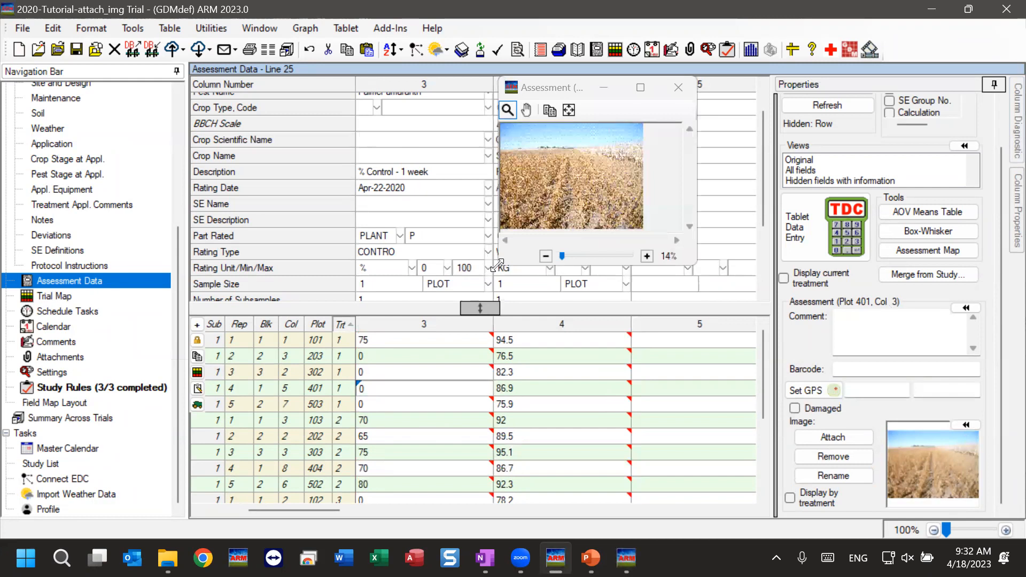
left_click_drag(498, 266, 93, 517)
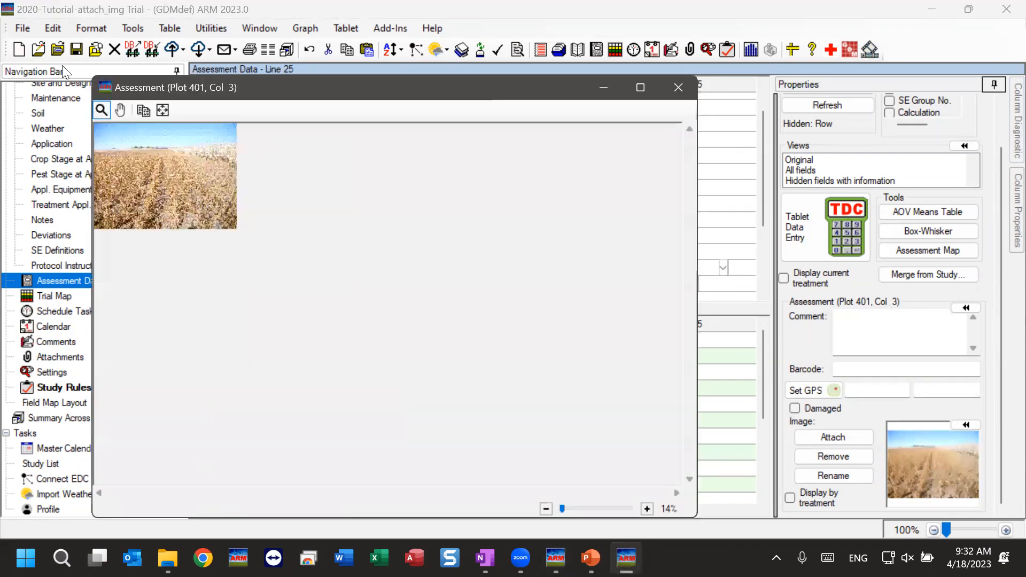
left_click(166, 112)
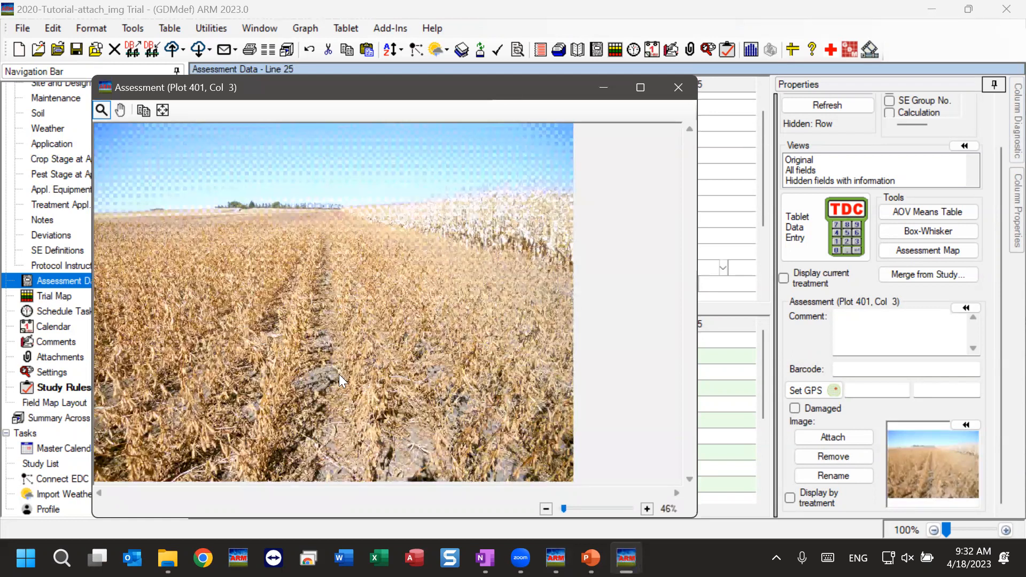
scroll(448, 292, "up", 2)
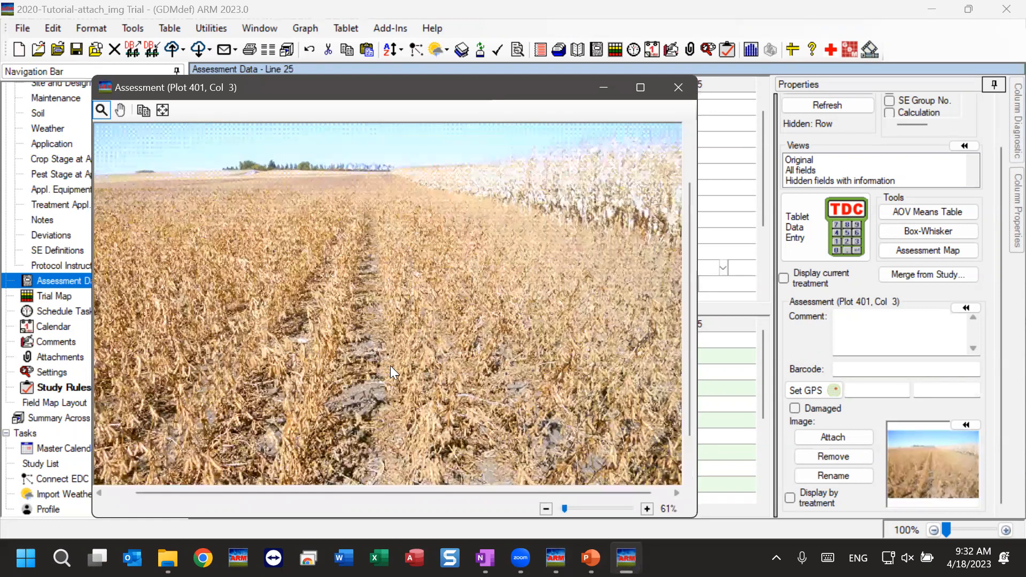
scroll(409, 346, "down", 2)
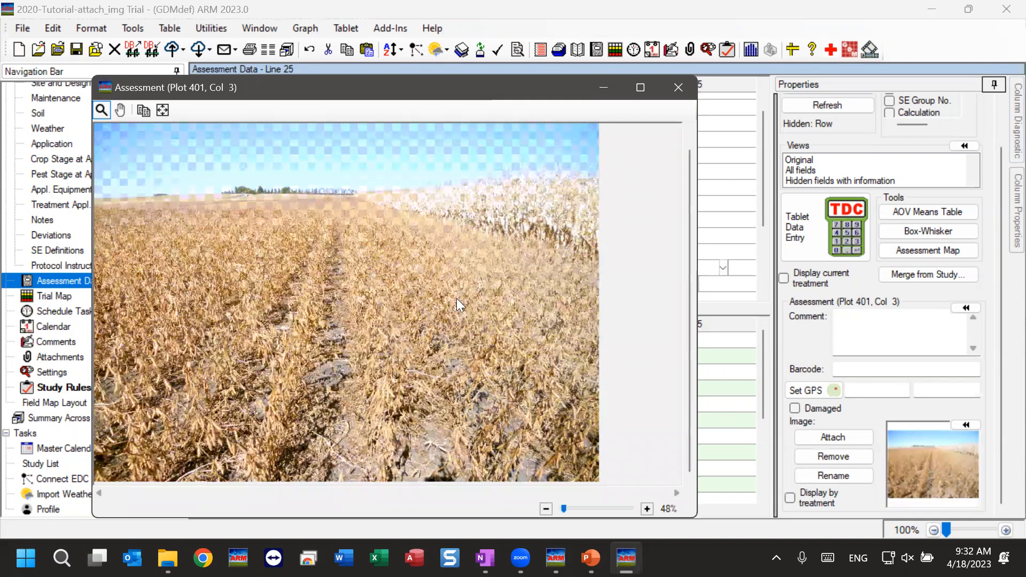
left_click_drag(378, 87, 394, 50)
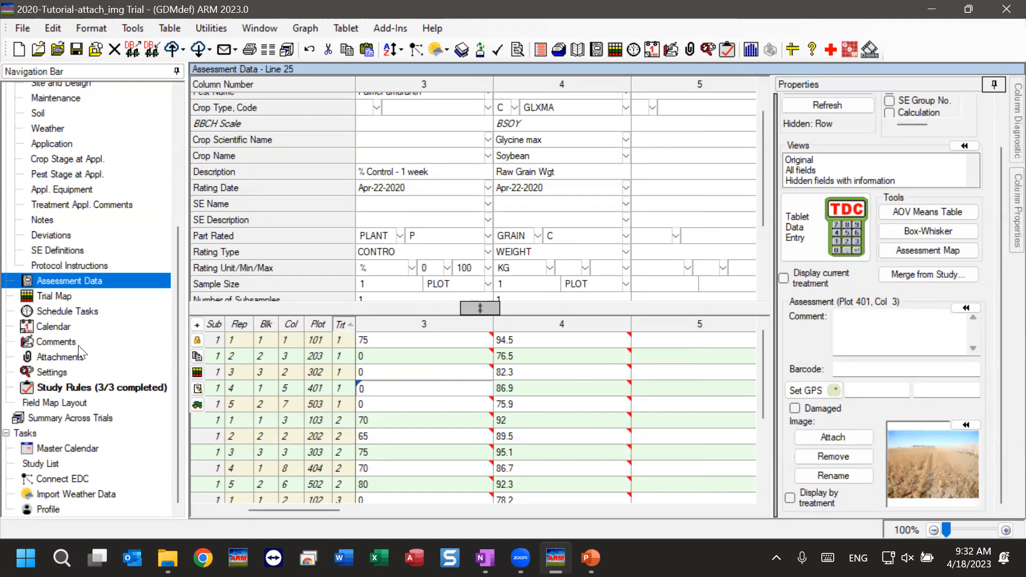
- Open the trial's Attachments list and examine the file names of the first three attached images
left_click(27, 356)
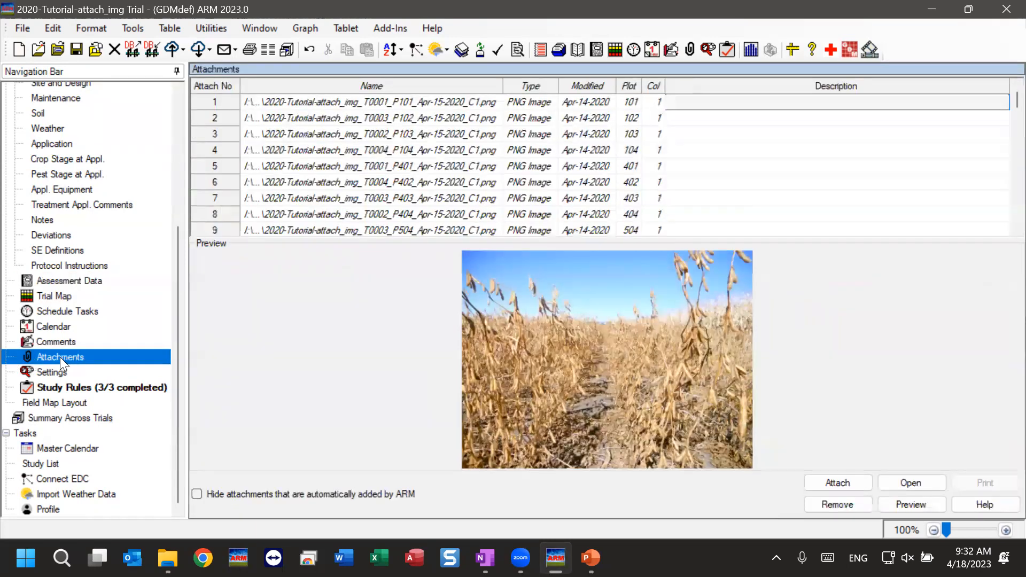
left_click(448, 107)
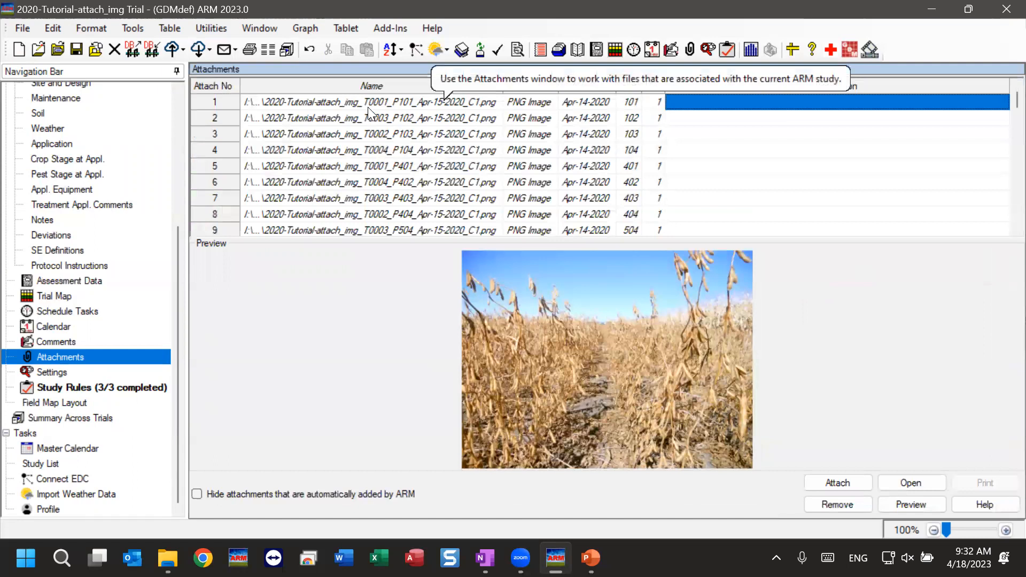
left_click(348, 103)
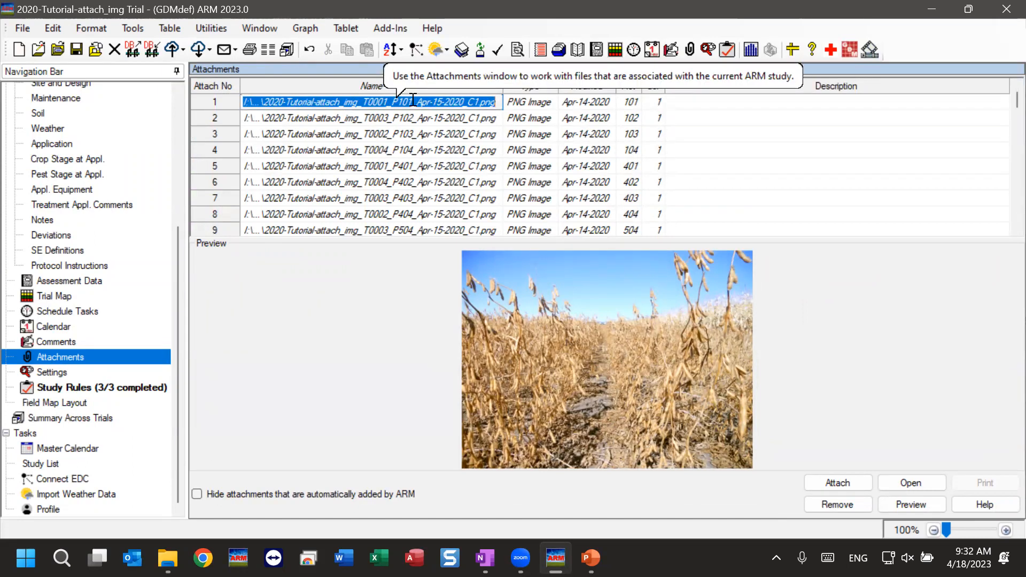
left_click(353, 121)
left_click(366, 136)
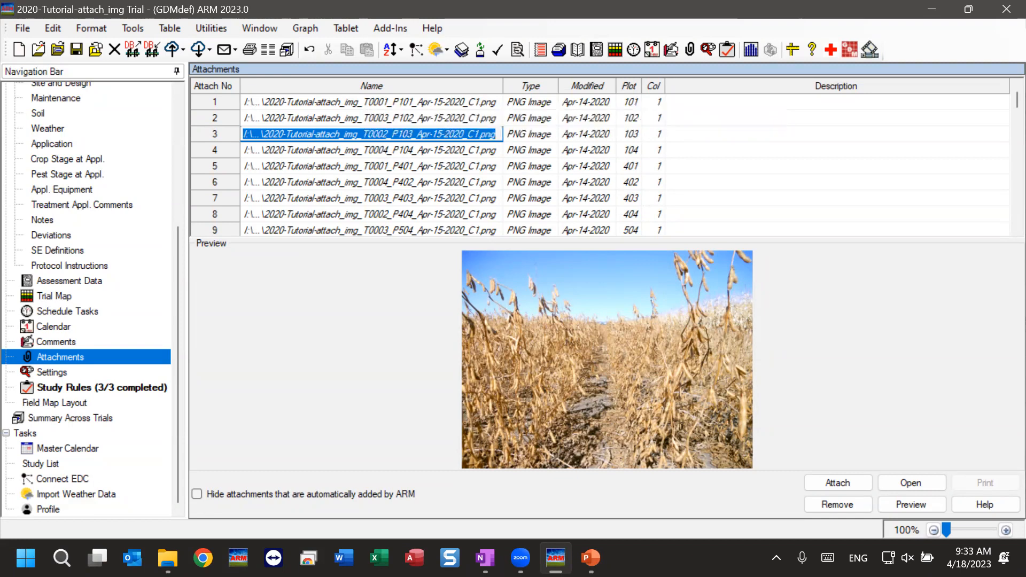
- Switch to File Explorer, check the type and size details of 2020-Tutorial-attach_img.dat0 in Attach Images, and return to ARM
key("alt+Tab")
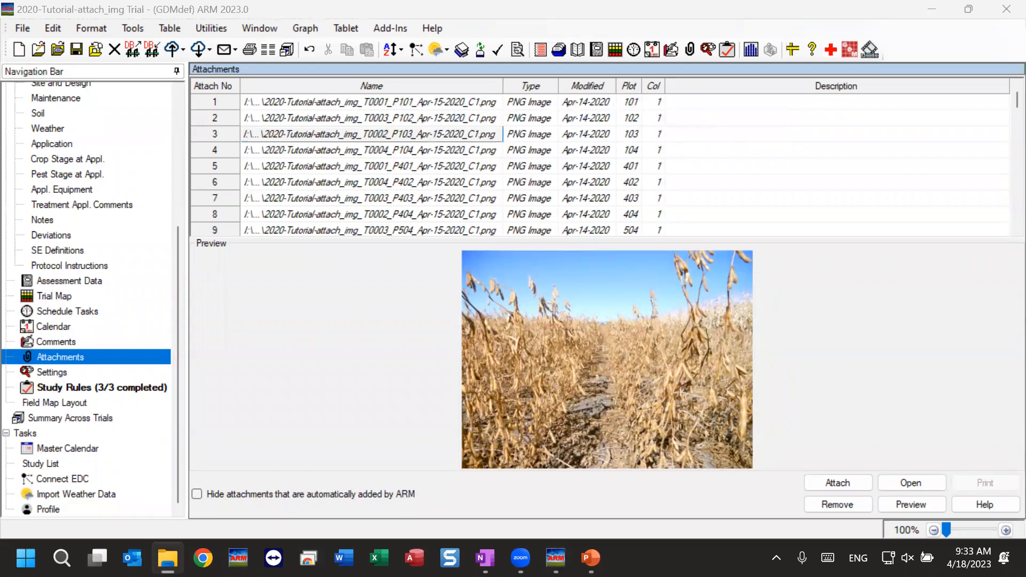
left_click_drag(534, 1, 535, 27)
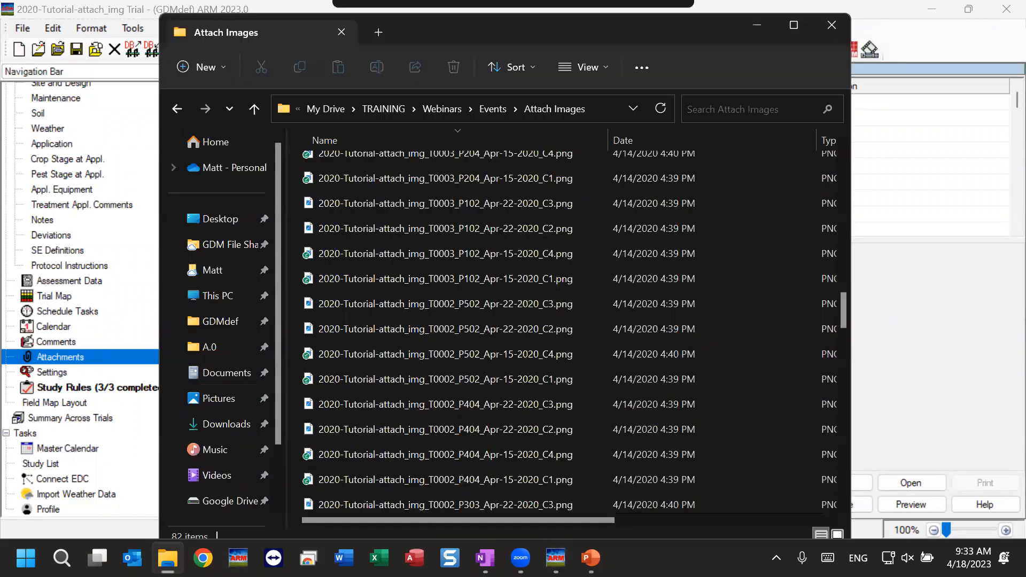
left_click_drag(842, 314, 846, 504)
left_click(366, 478)
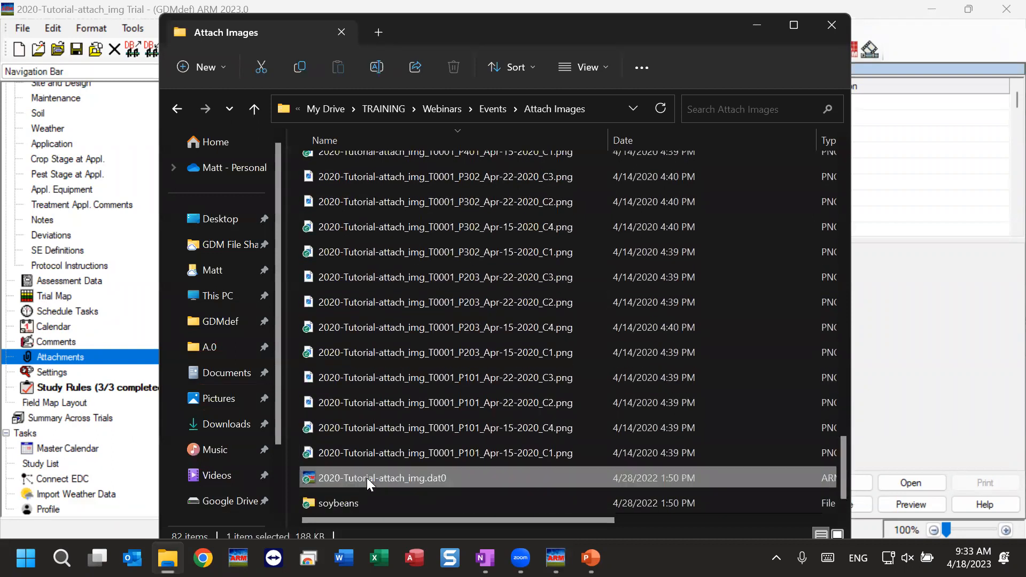
left_click_drag(383, 520, 591, 519)
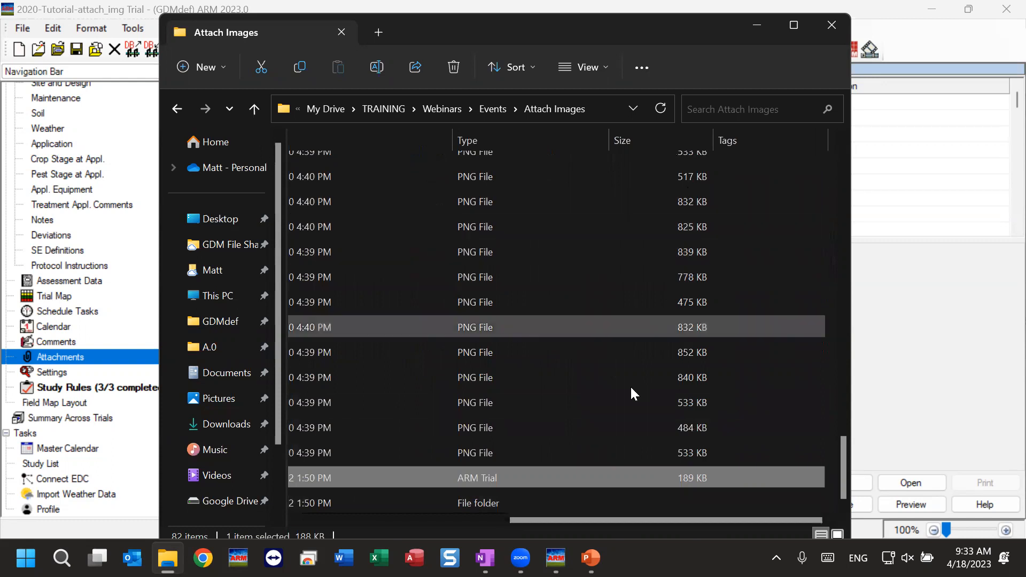
left_click_drag(629, 519, 361, 514)
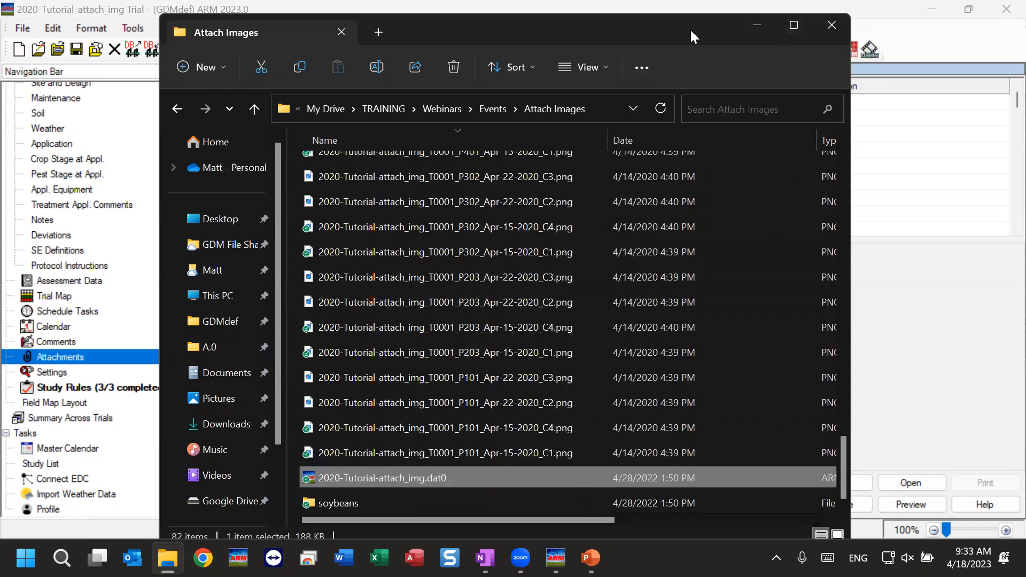
left_click(974, 326)
- Examine the file names of attachments 4 and 5 and the plot numbers linked to the first attachments
left_click(375, 149)
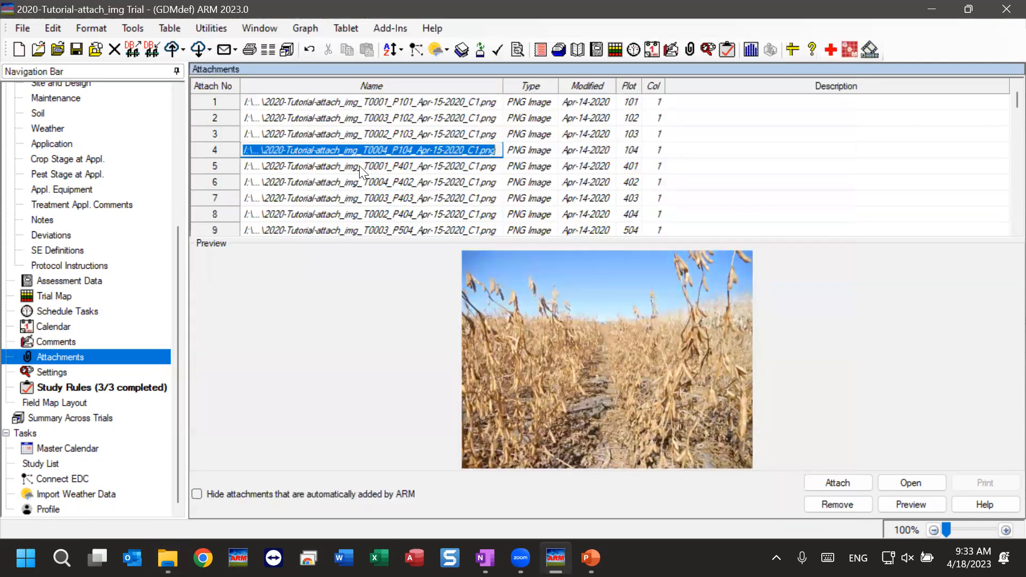
left_click(360, 168)
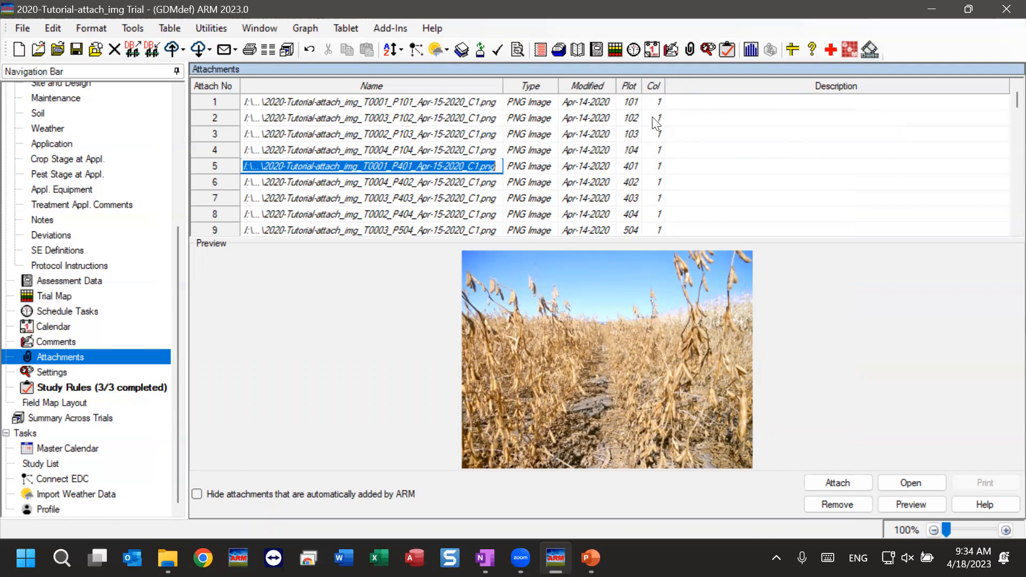
left_click(635, 106)
key("Tab")
key("Tab")
key("Tab")
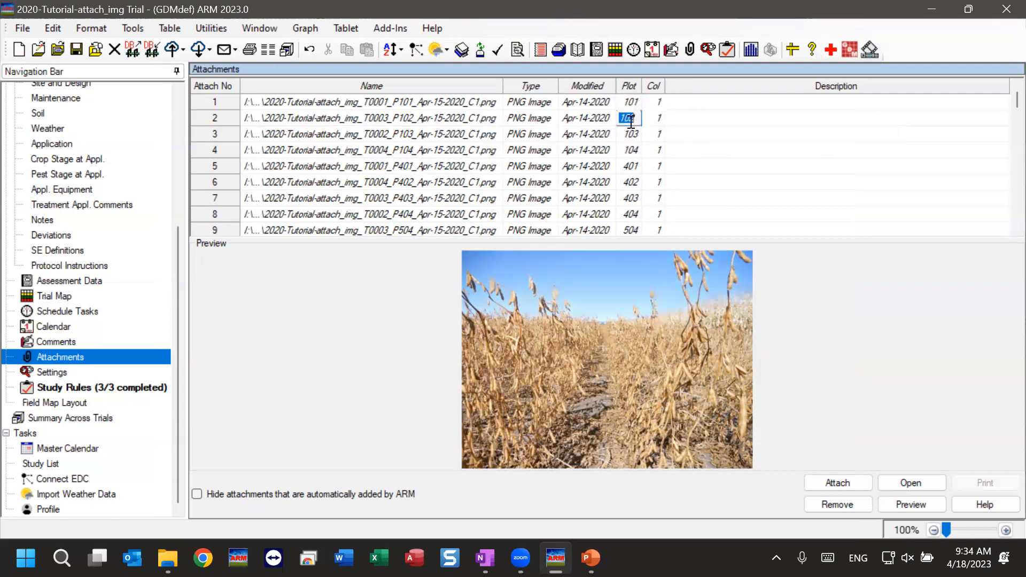
- Look through the attachments' plot and column links, preview plot 302's images for columns 3 and 4, and reselect the first attachment
scroll(636, 169, "down", 10)
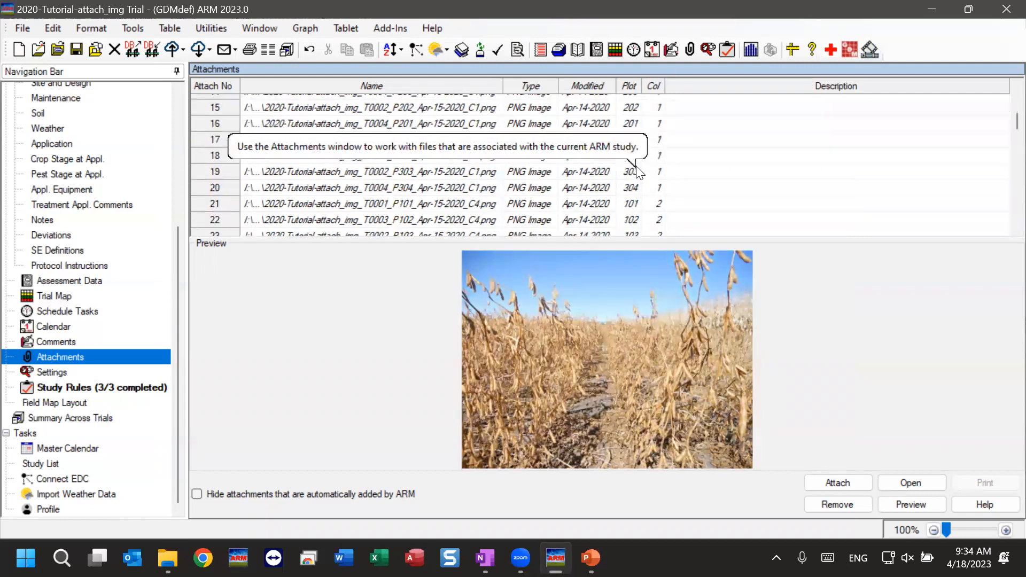
scroll(631, 192, "down", 13)
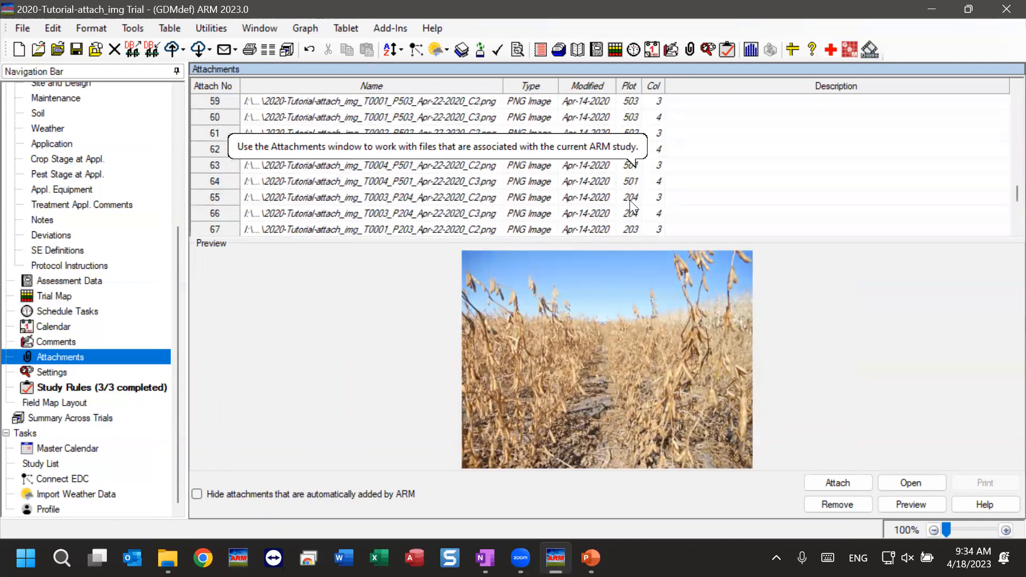
left_click(636, 180)
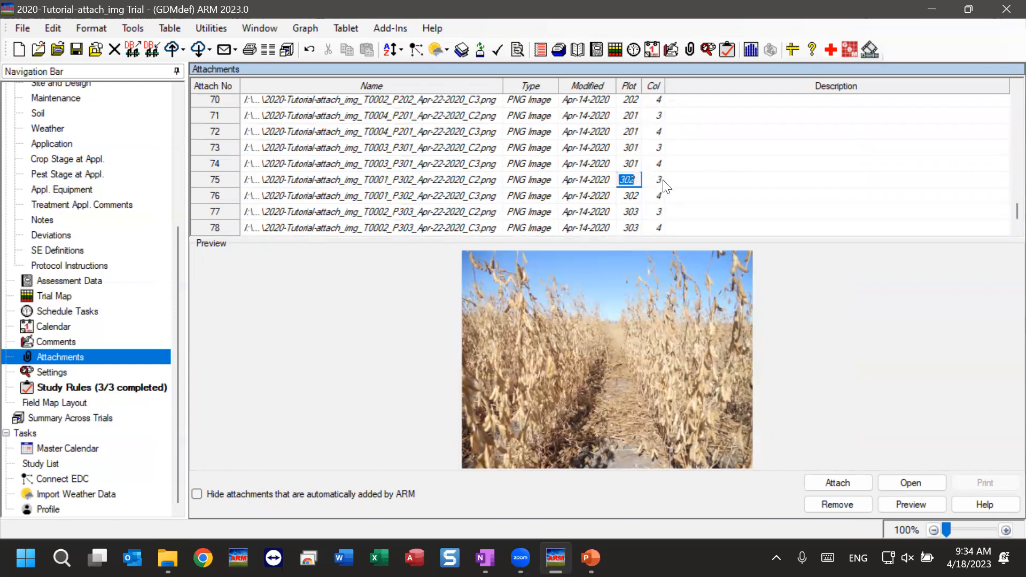
left_click(656, 196)
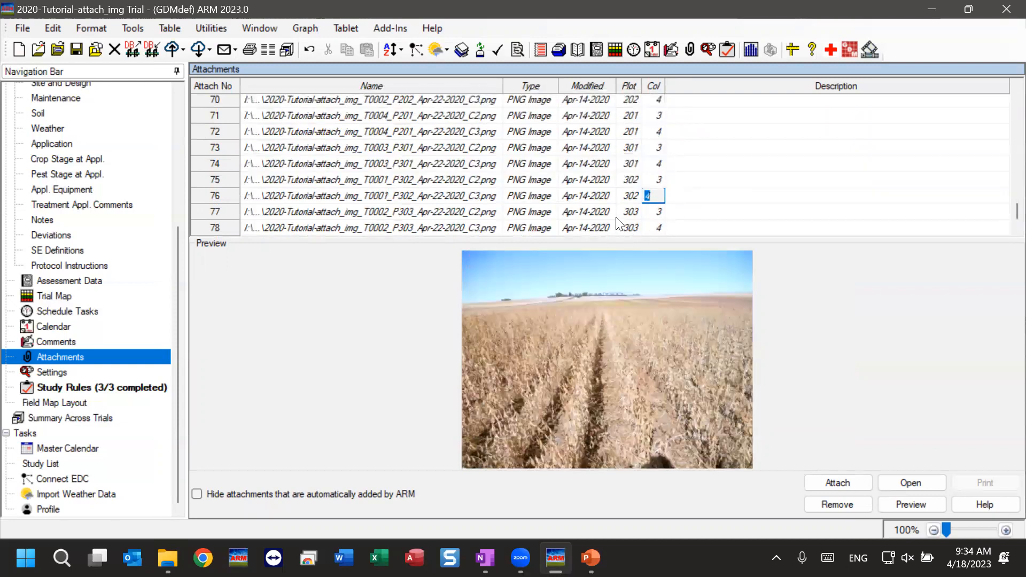
scroll(615, 224, "down", 1)
scroll(540, 222, "up", 20)
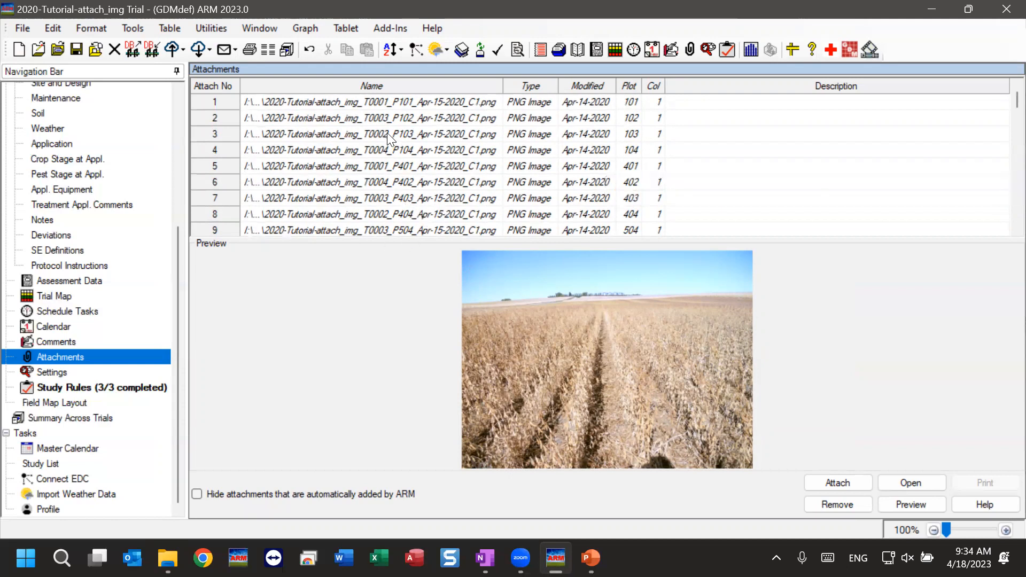
left_click(378, 100)
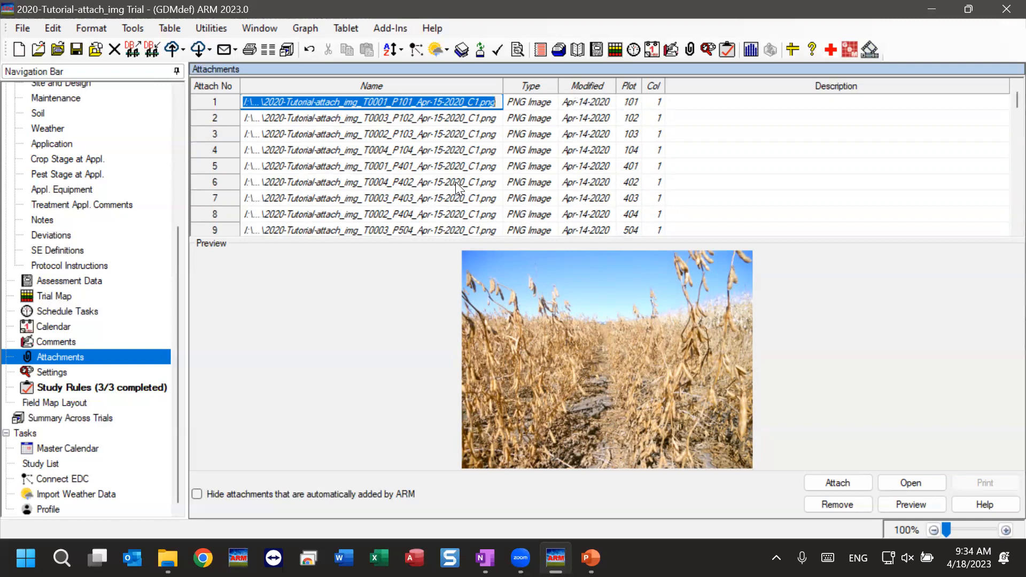
scroll(348, 128, "down", 1)
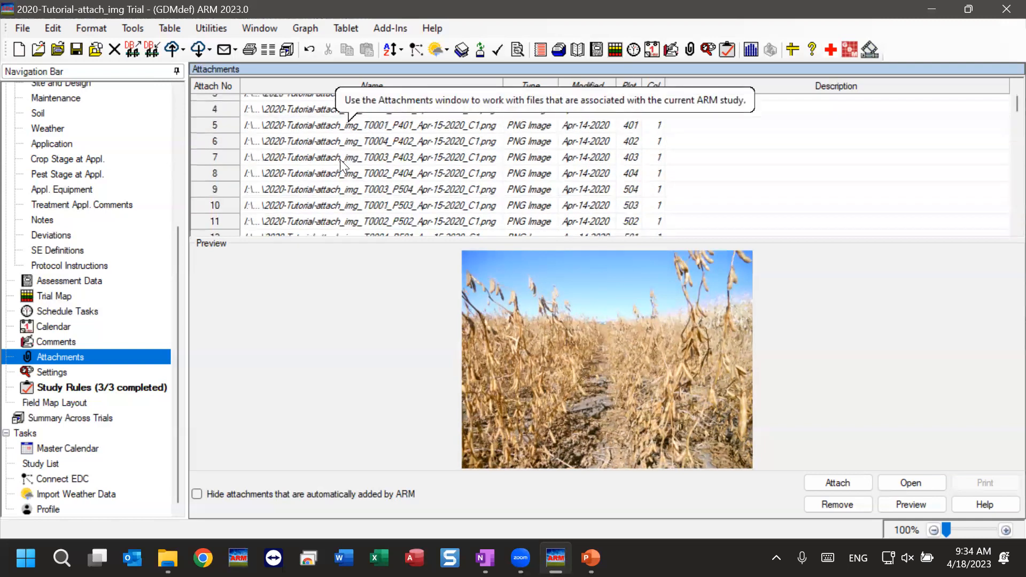
- Open the options for sending the trial to an external sponsor/cooperator, continuing past the trial validation
left_click(21, 30)
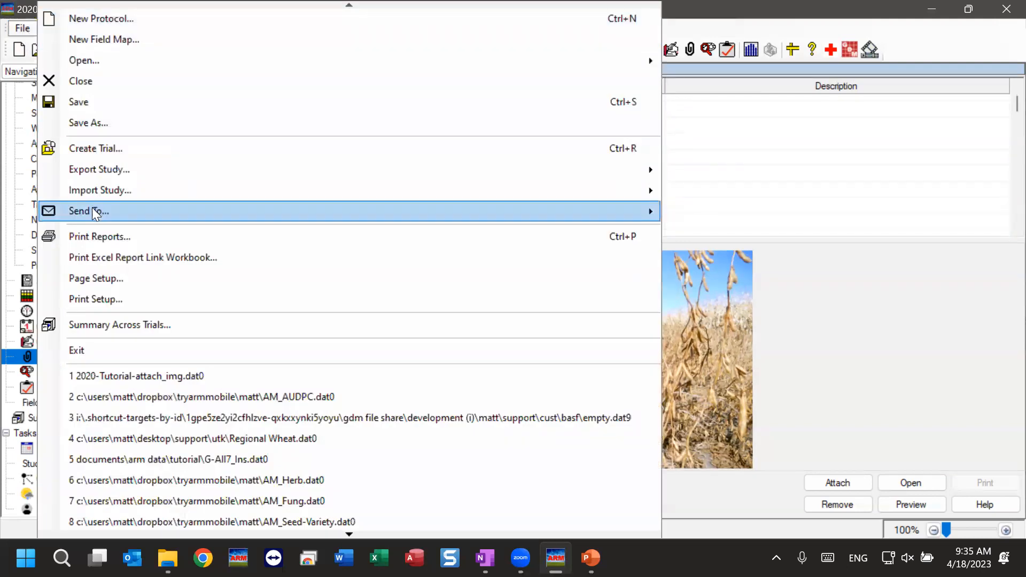
mouse_move(78, 212)
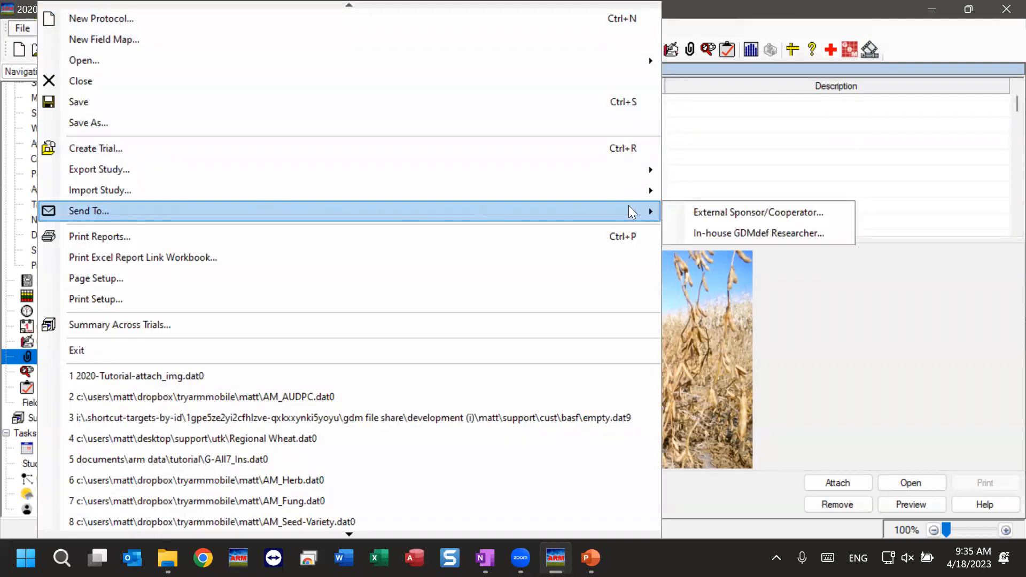
left_click(717, 213)
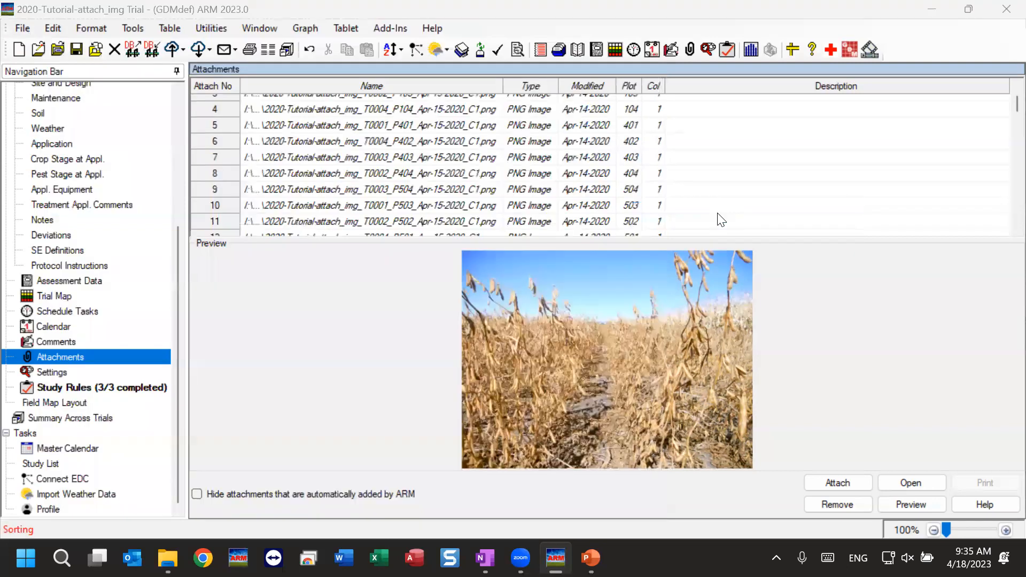
left_click(575, 336)
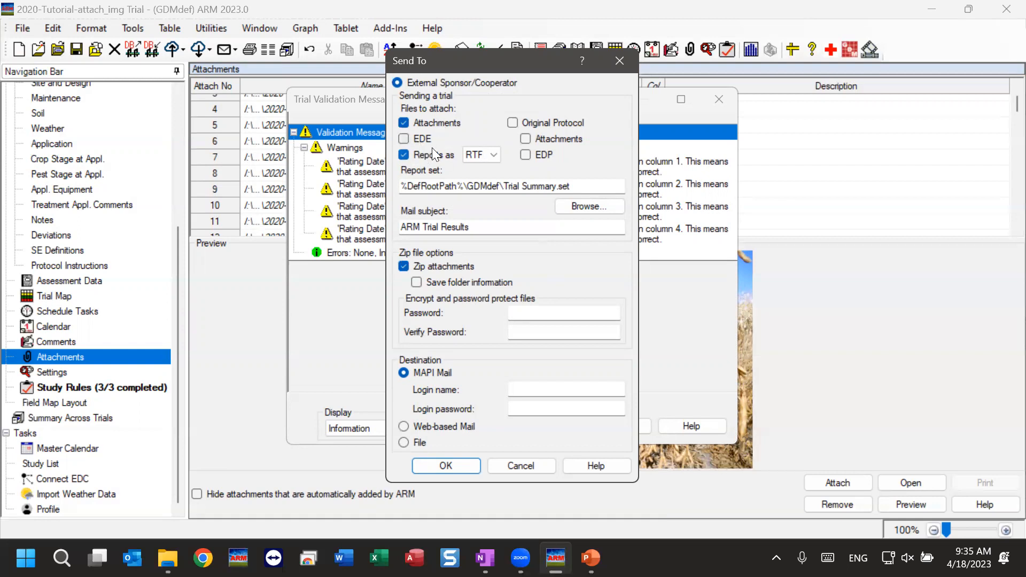
- Set the report format for the sent trial to PDF and review the report set file and mail subject
left_click(494, 158)
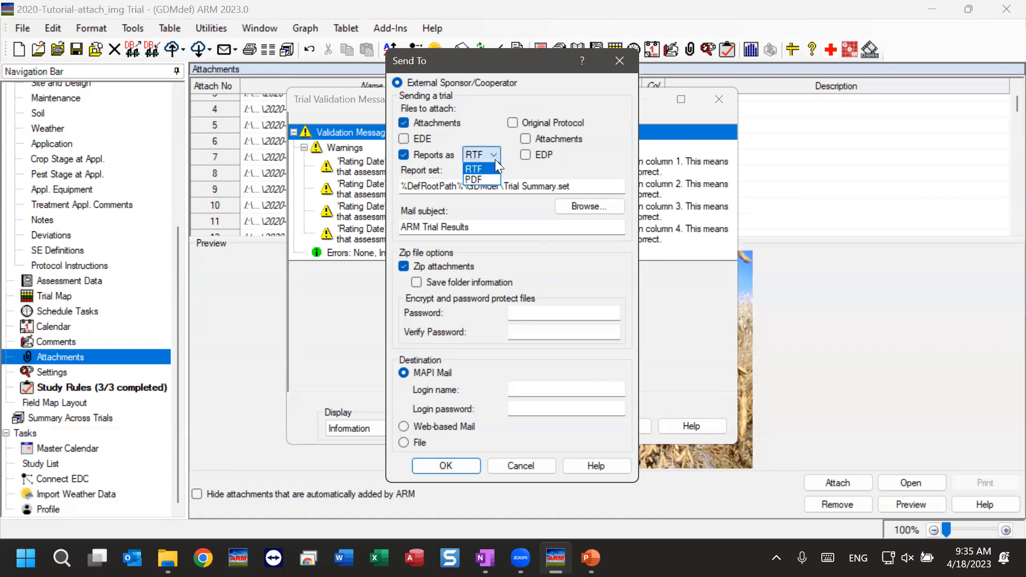
left_click(488, 180)
left_click(605, 191)
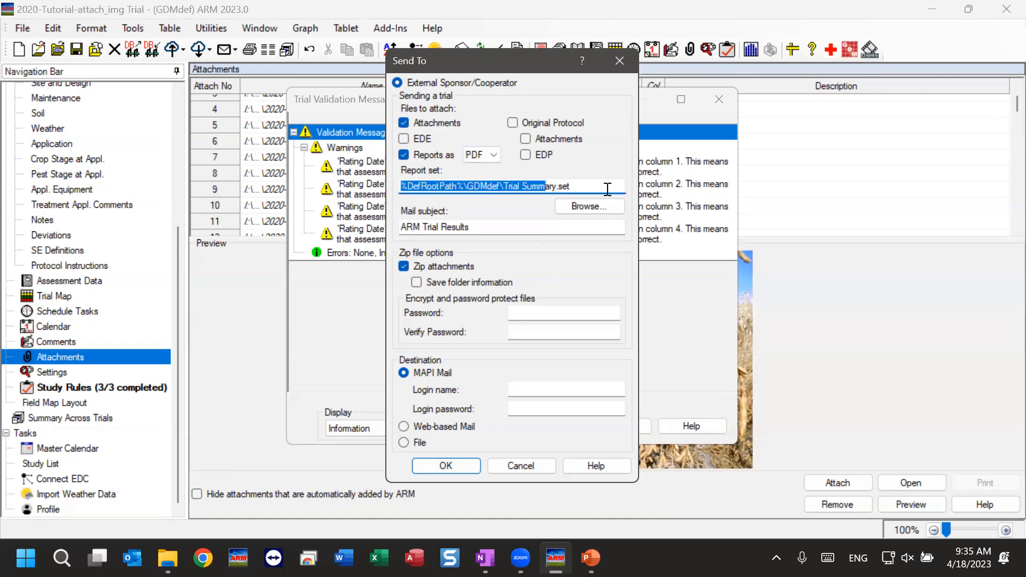
left_click(597, 189)
left_click_drag(597, 189, 503, 188)
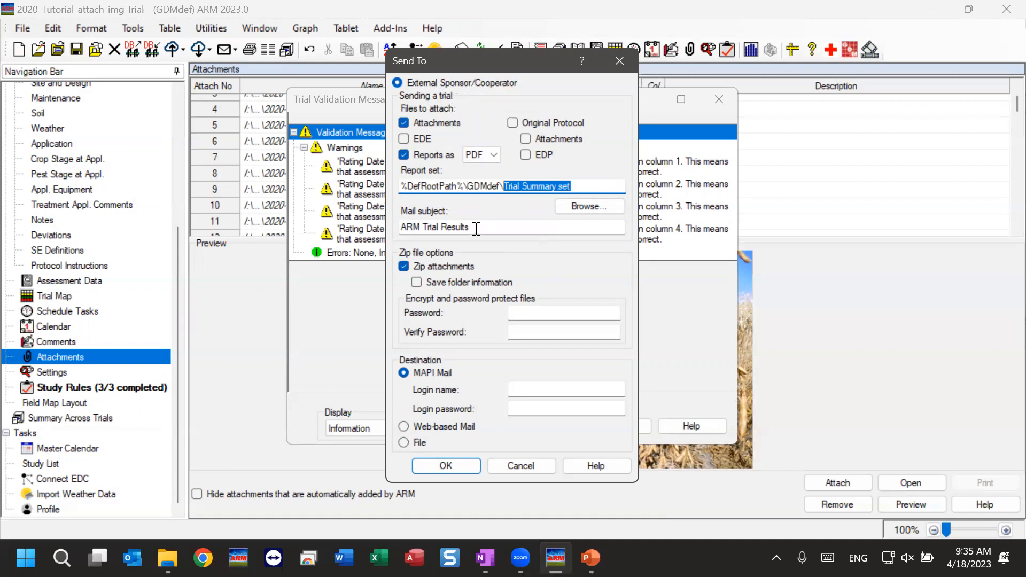
left_click_drag(406, 227, 479, 226)
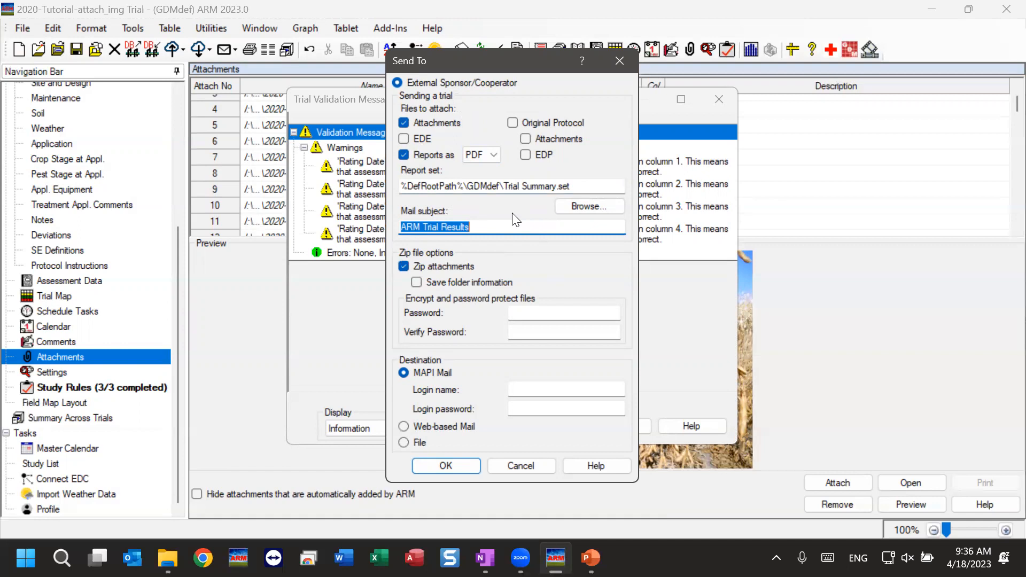
- Choose web-based mail as the destination, cancel sending the trial, and close the validation messages
left_click(428, 425)
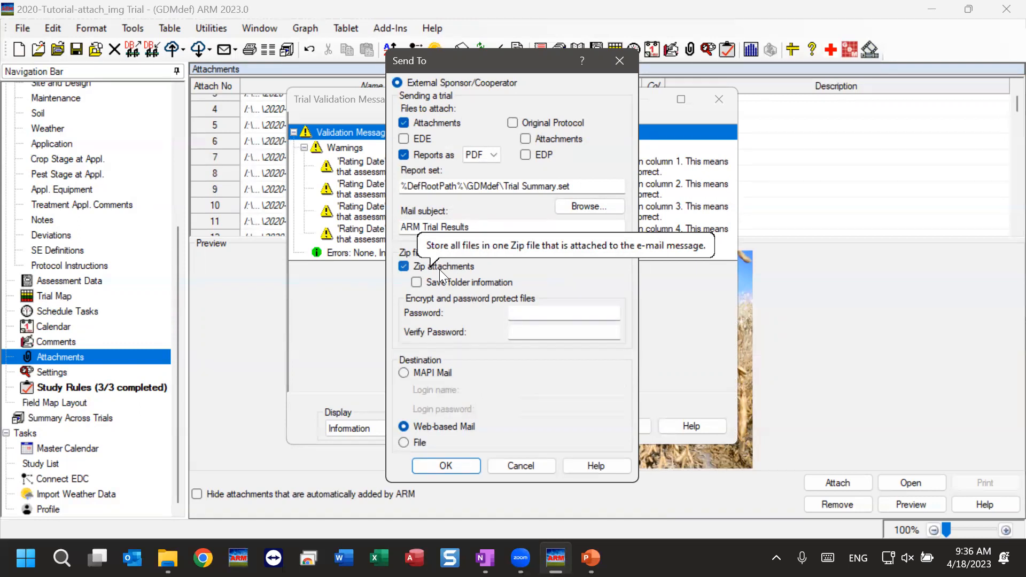
left_click_drag(497, 62, 521, 51)
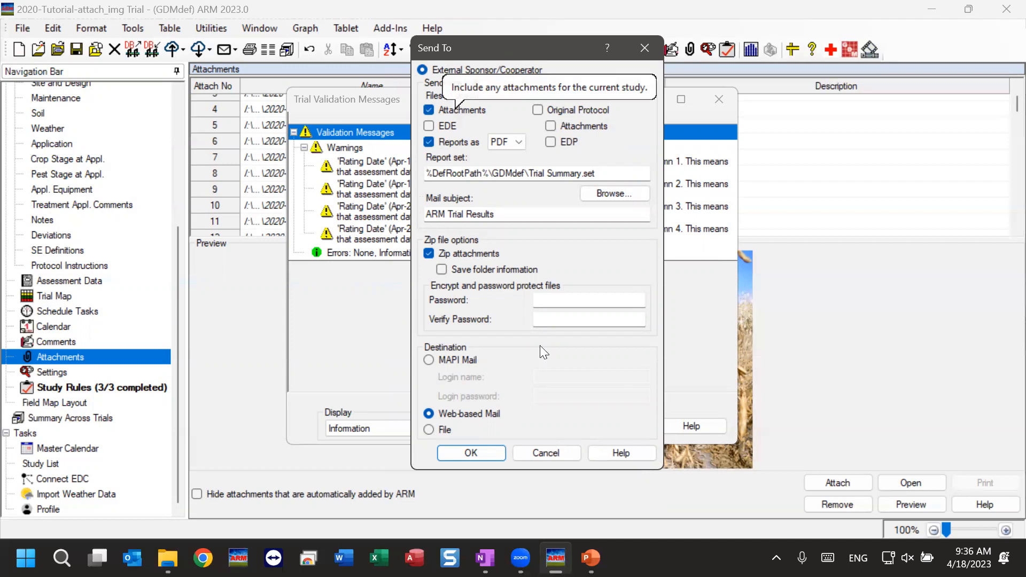
left_click(564, 453)
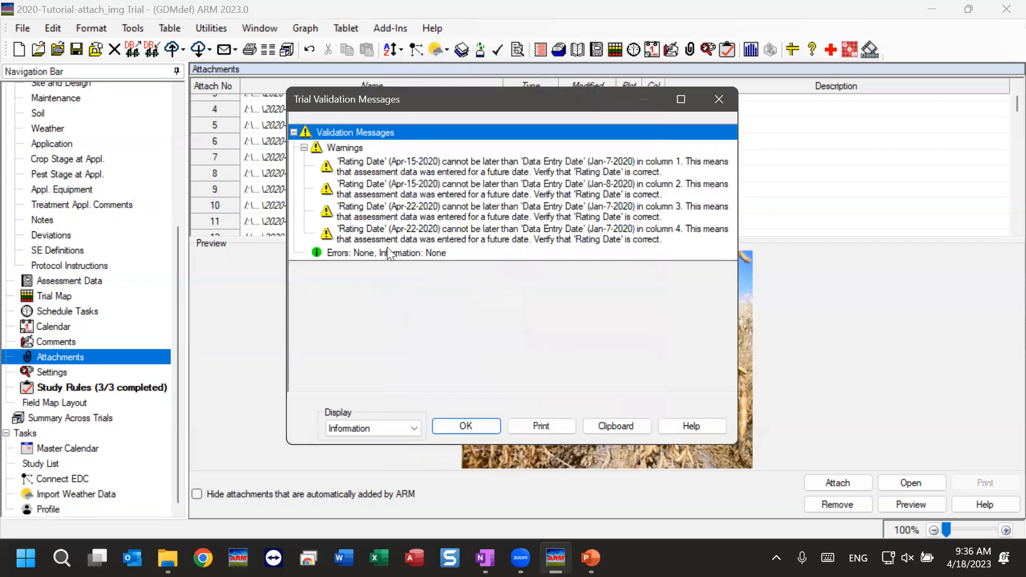
left_click(463, 426)
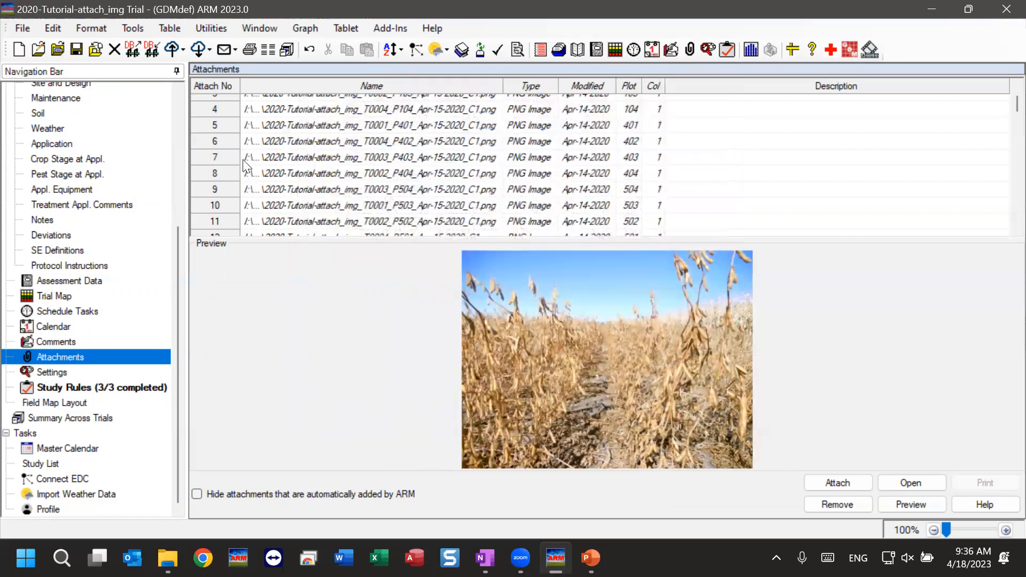
- Reopen the external sponsor/cooperator sending options, review the files to attach, and exit without sending
left_click(17, 27)
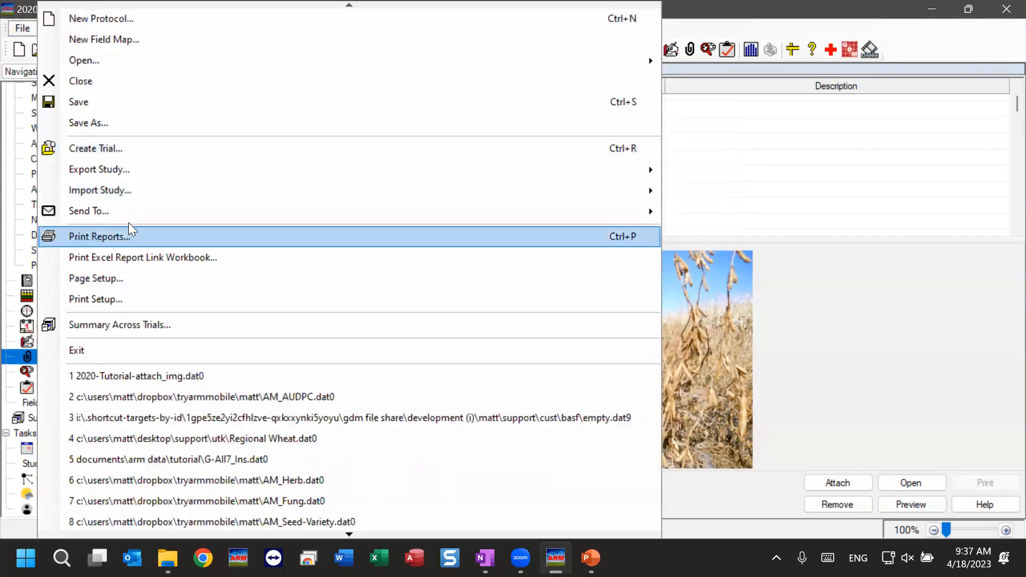
mouse_move(291, 211)
left_click(741, 215)
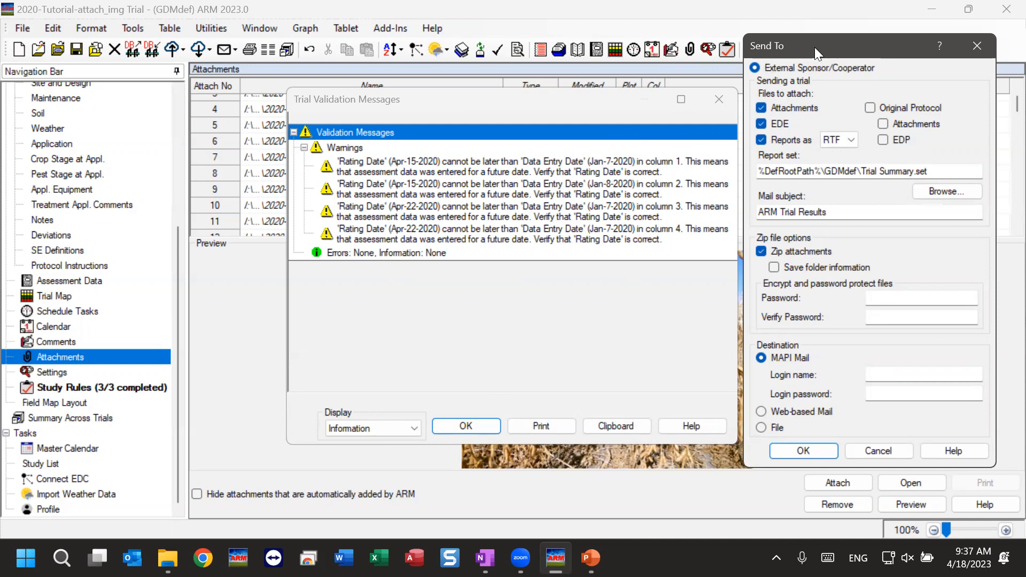
left_click_drag(814, 47, 620, 58)
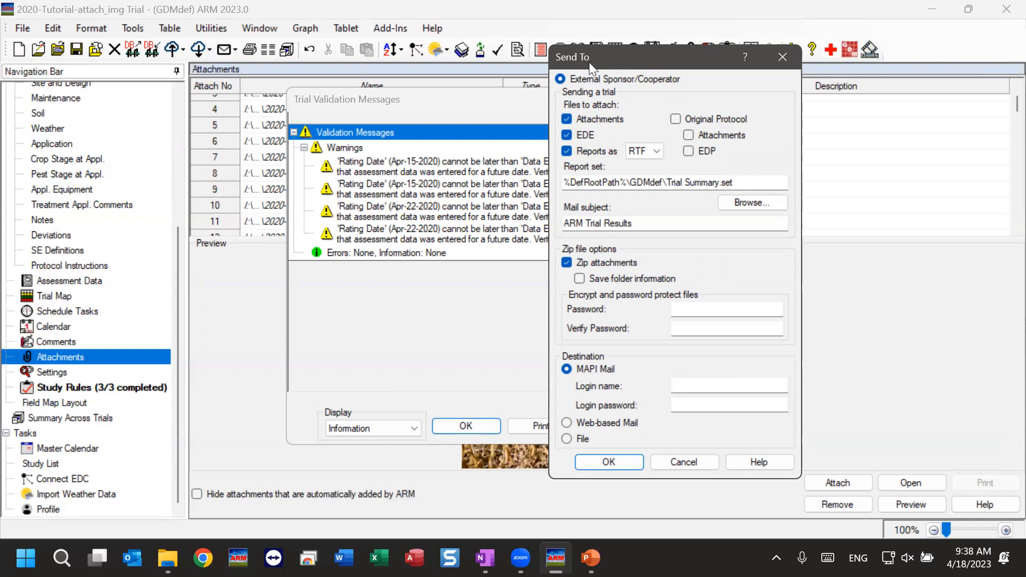
left_click_drag(592, 63, 727, 52)
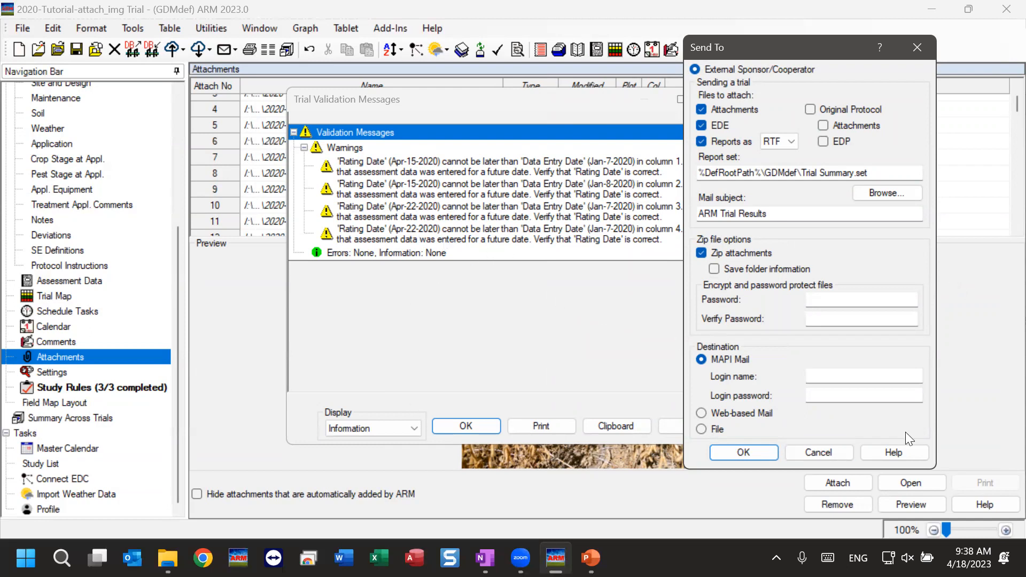
left_click(815, 452)
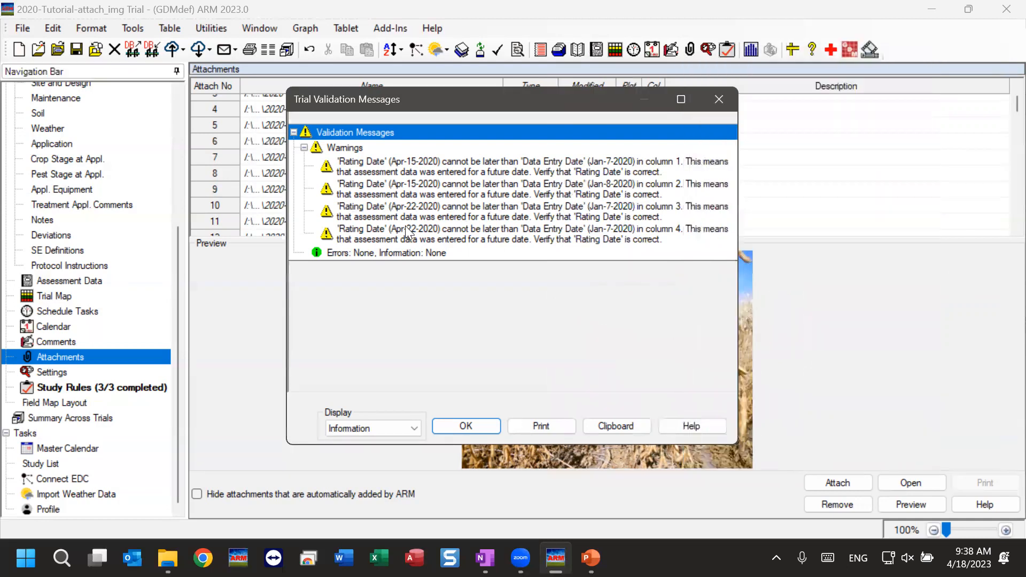
left_click(467, 424)
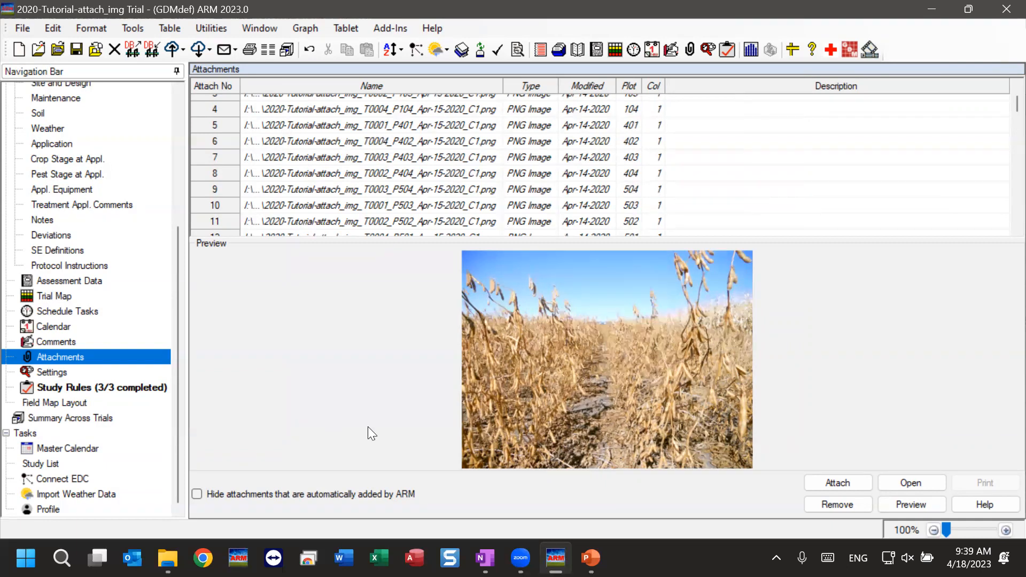
- Compare the image tools for plot 202, column 3 in the assessment data with the trial's attachment list, and return to the image tools
left_click(59, 280)
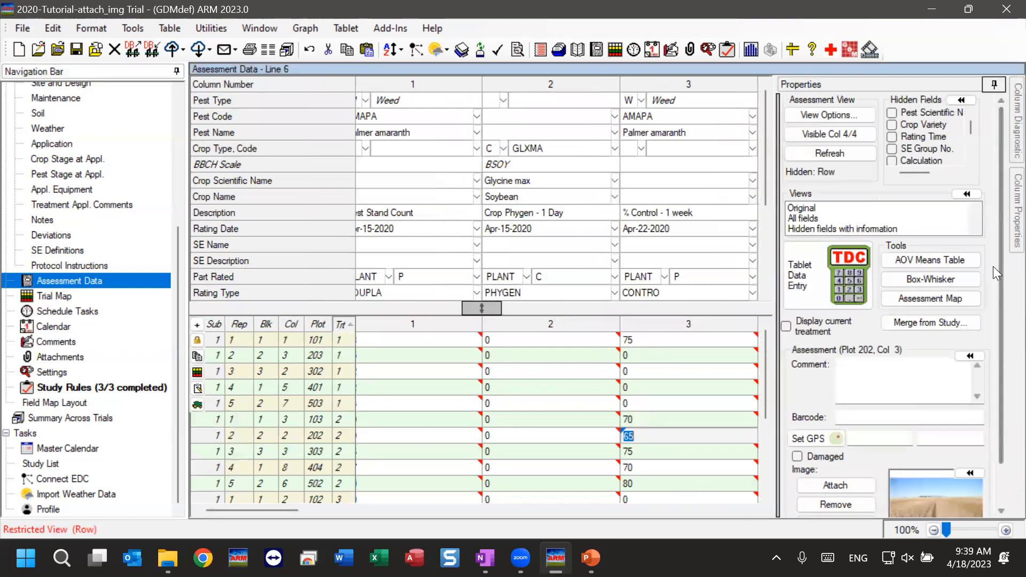
scroll(1000, 257, "down", 2)
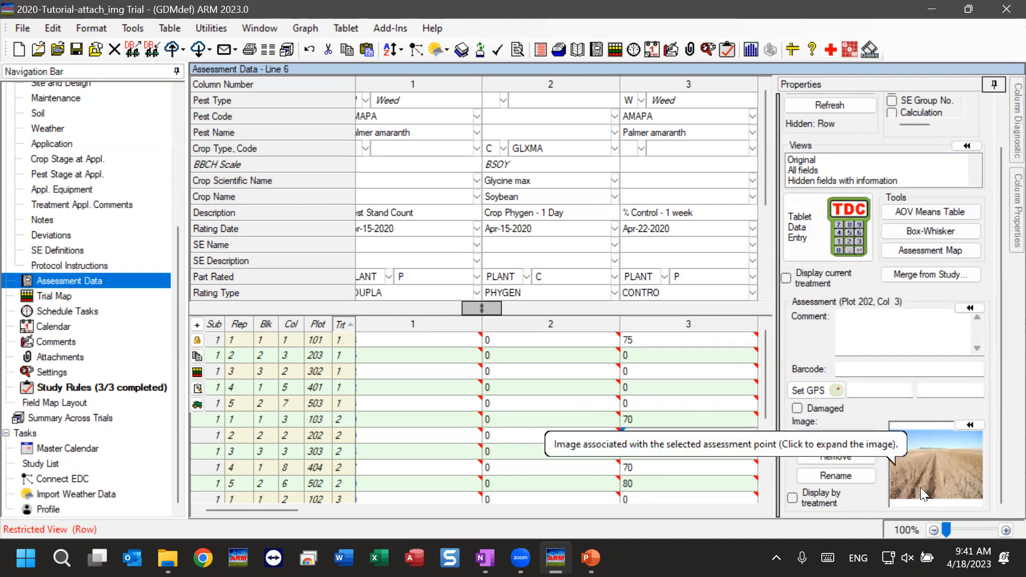
left_click(78, 355)
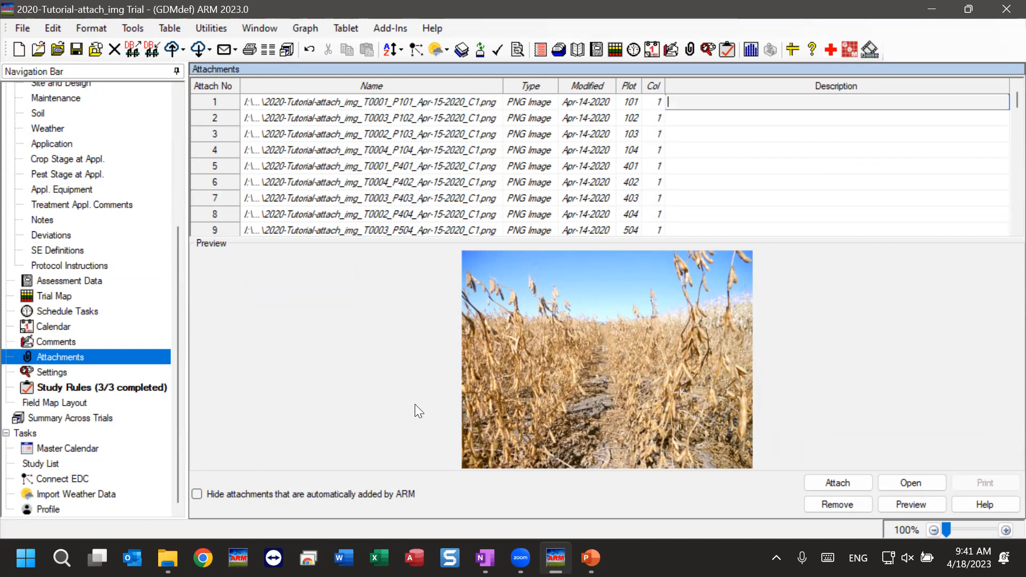
left_click(83, 284)
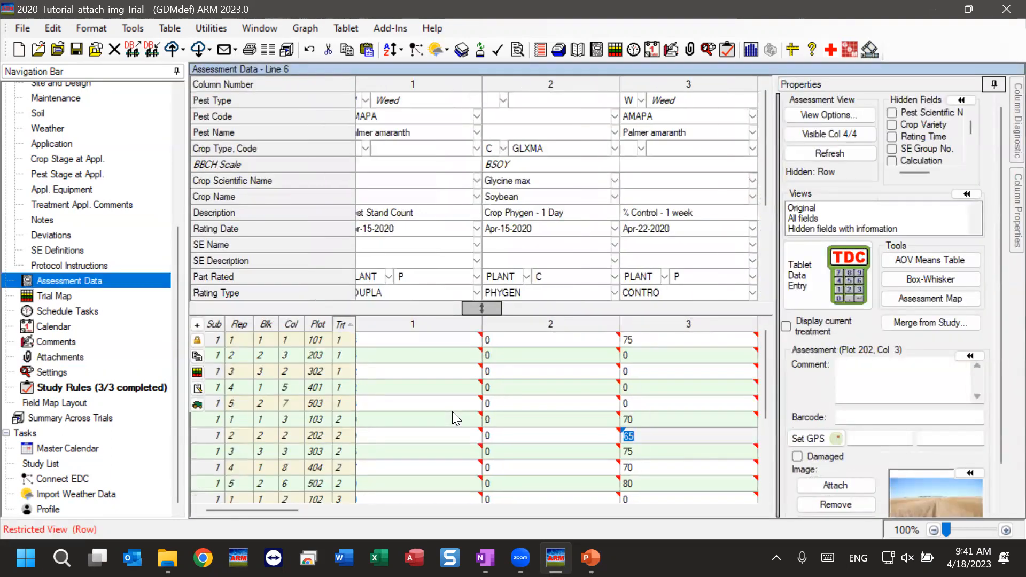
left_click_drag(1001, 345, 1000, 406)
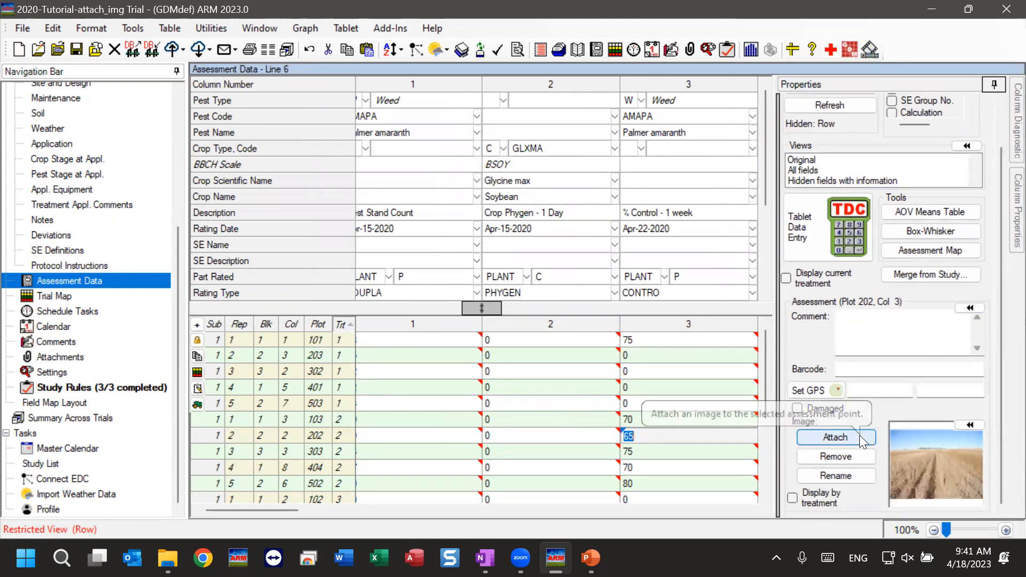